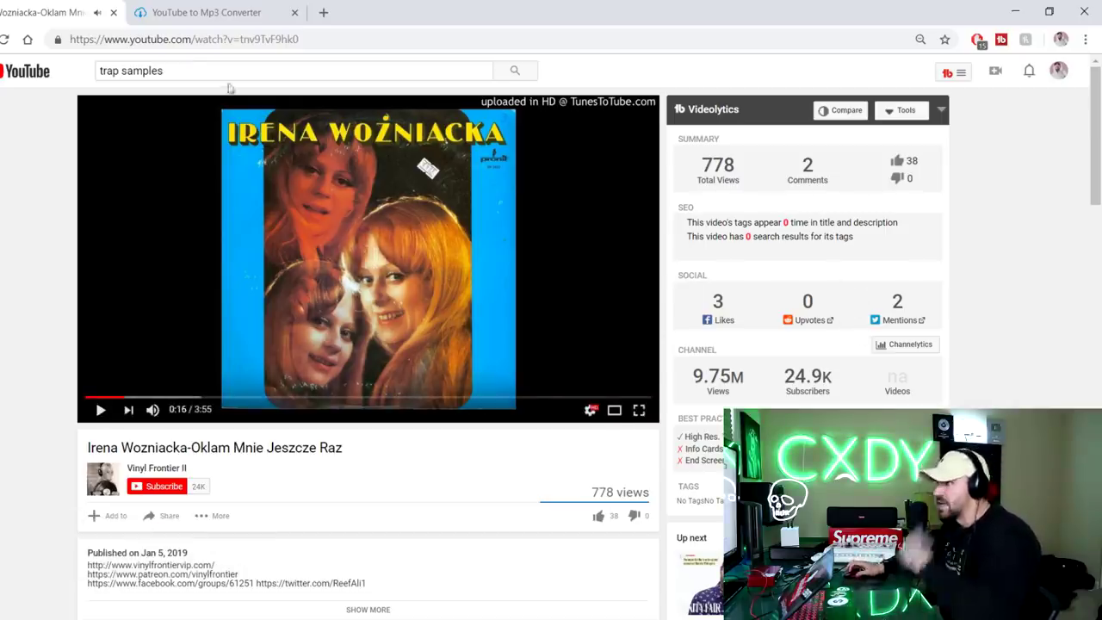
# Copy the YouTube video's address and convert it in the YouTube to Mp3 Converter
pyautogui.click(242, 43)
pyautogui.hotkey('ctrl', 'c')
pyautogui.click(206, 12)
pyautogui.hotkey('ctrl', 'v')
pyautogui.click(683, 236)
# Download the converted MP3 from the converter and close the pop-up page it opens
pyautogui.click(51, 11)
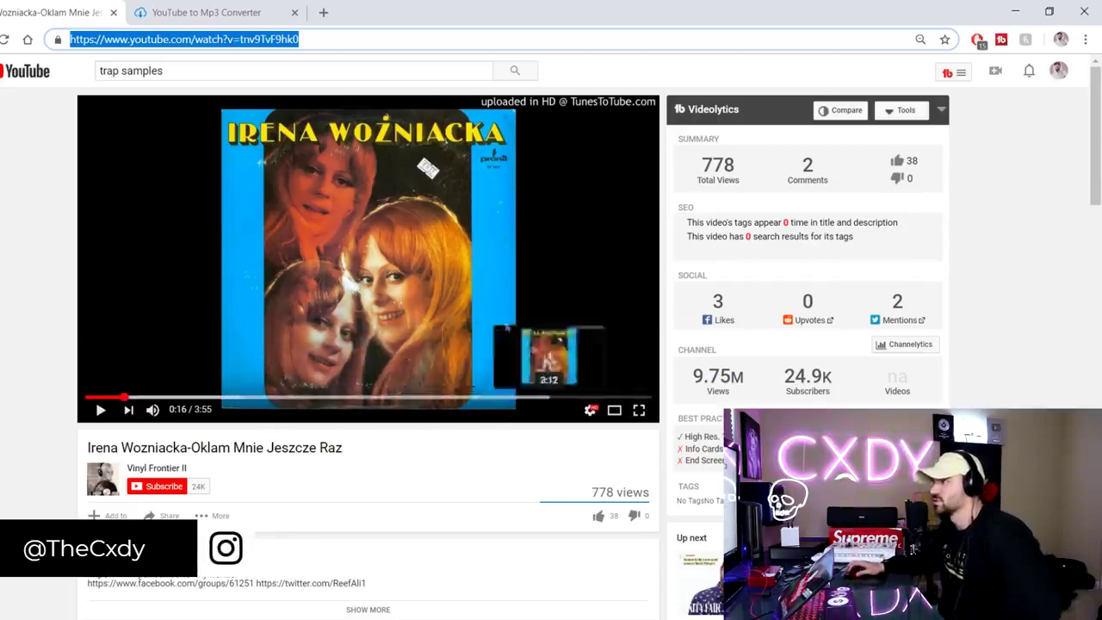
pyautogui.click(256, 9)
pyautogui.click(469, 240)
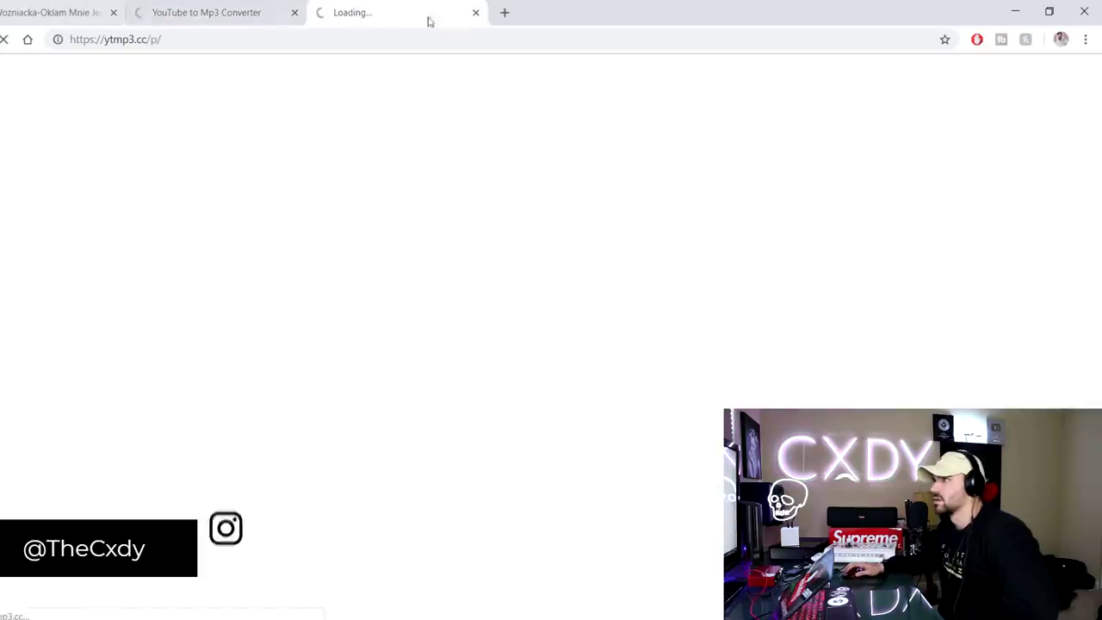
pyautogui.click(475, 14)
# Preview several parts of the song on YouTube between about 1:26 and 1:50, and pause it
pyautogui.click(92, 17)
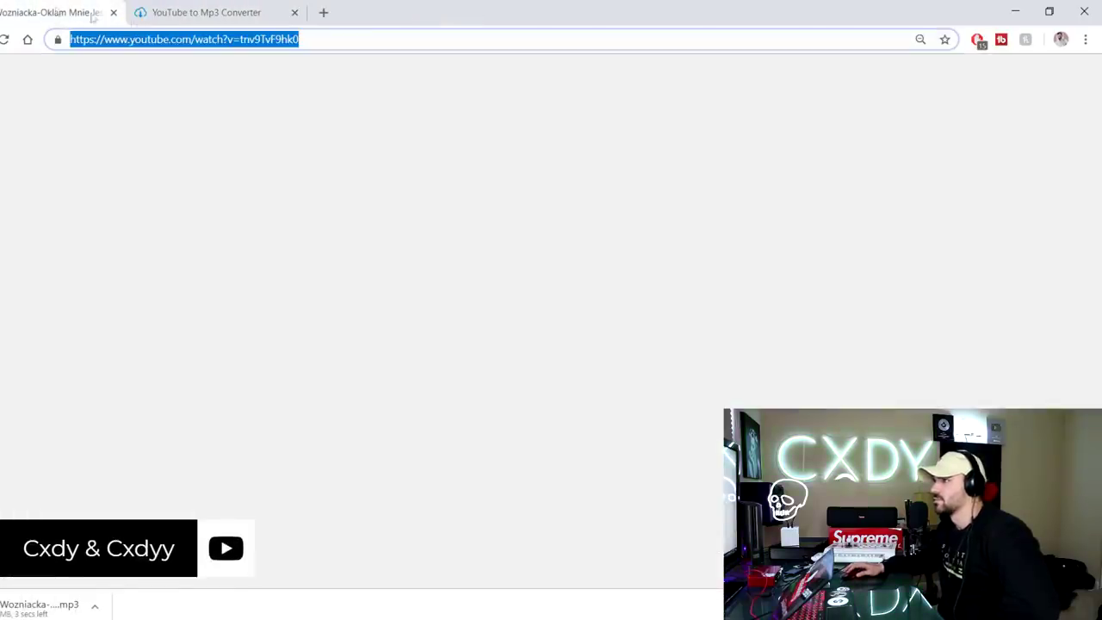
pyautogui.click(290, 398)
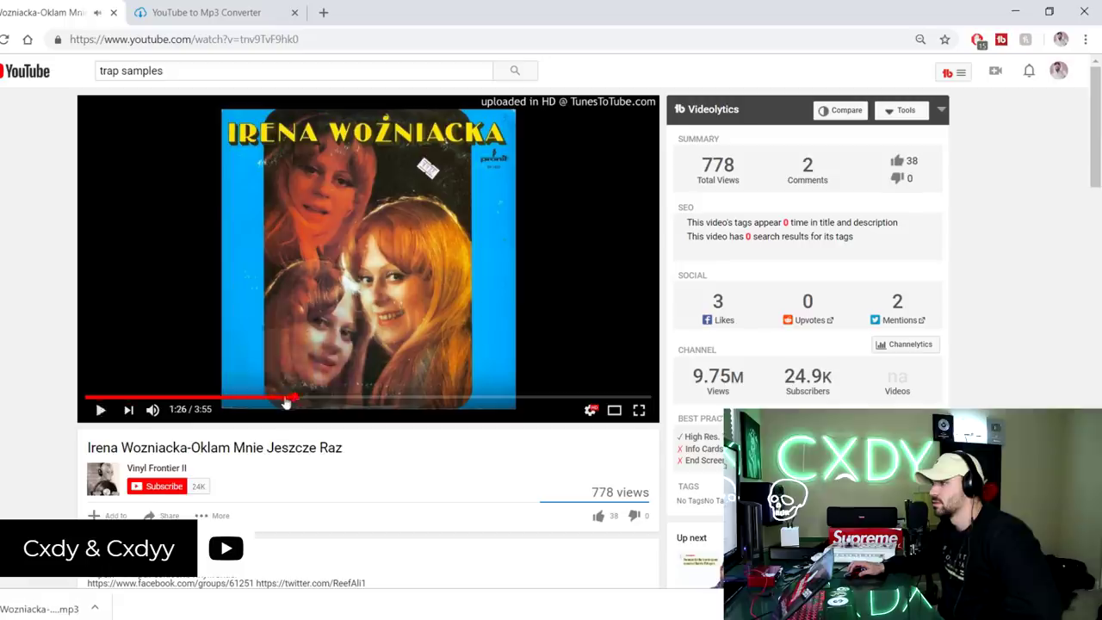
pyautogui.click(324, 398)
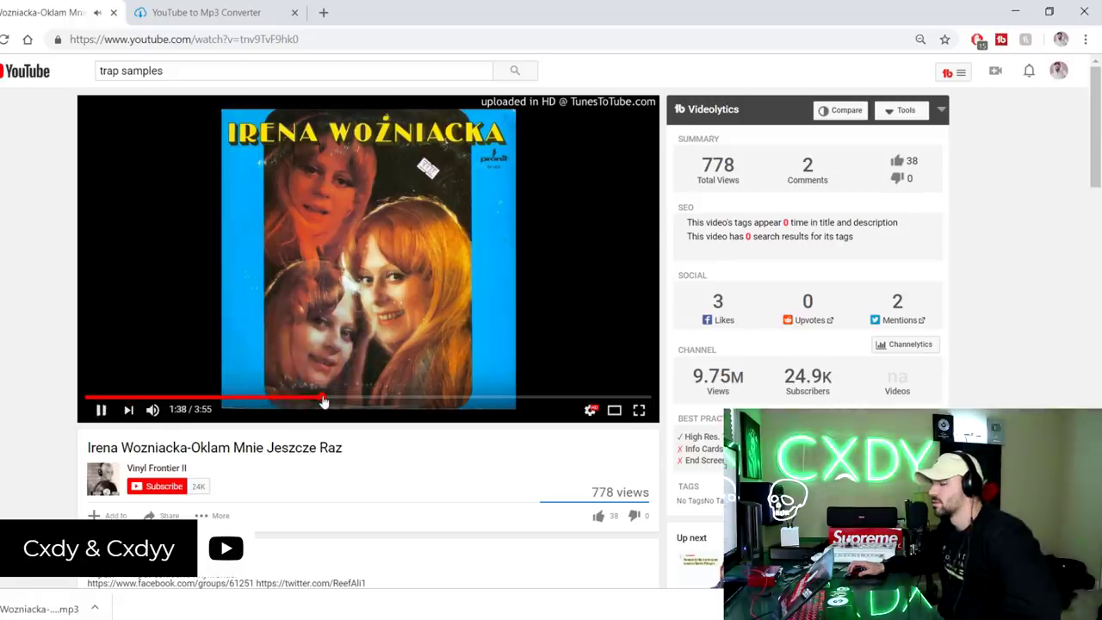
pyautogui.click(345, 399)
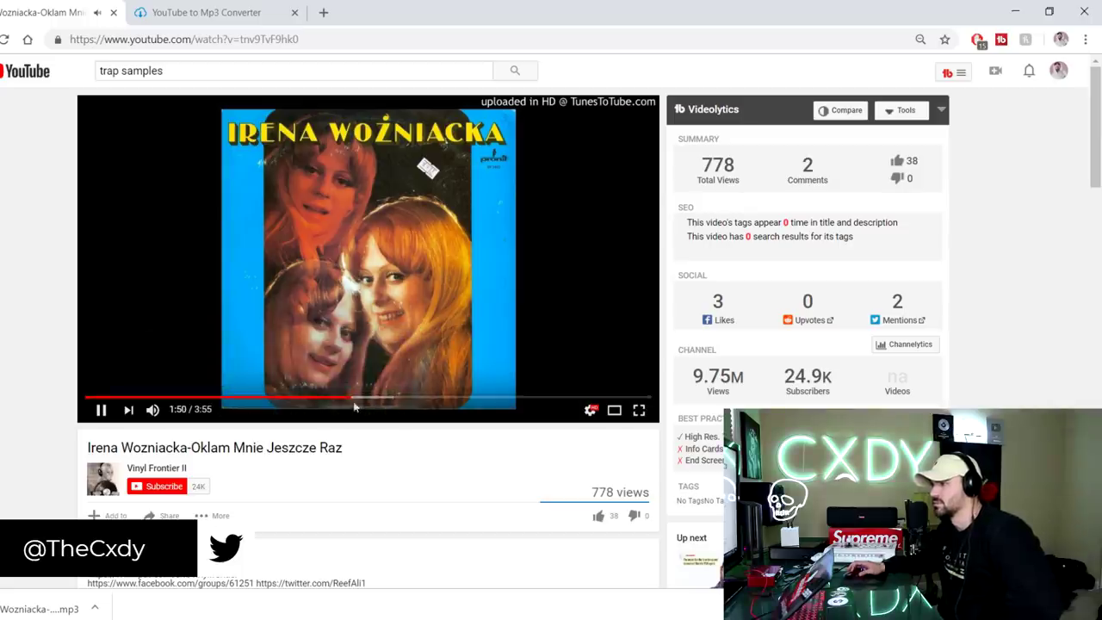
pyautogui.press('space')
# Place the downloaded MP3 on Track 1 of the FL Studio playlist and open it in the audio editor
pyautogui.moveTo(35, 604); pyautogui.dragTo(314, 131)
pyautogui.doubleClick(314, 130)
pyautogui.rightClick(326, 430)
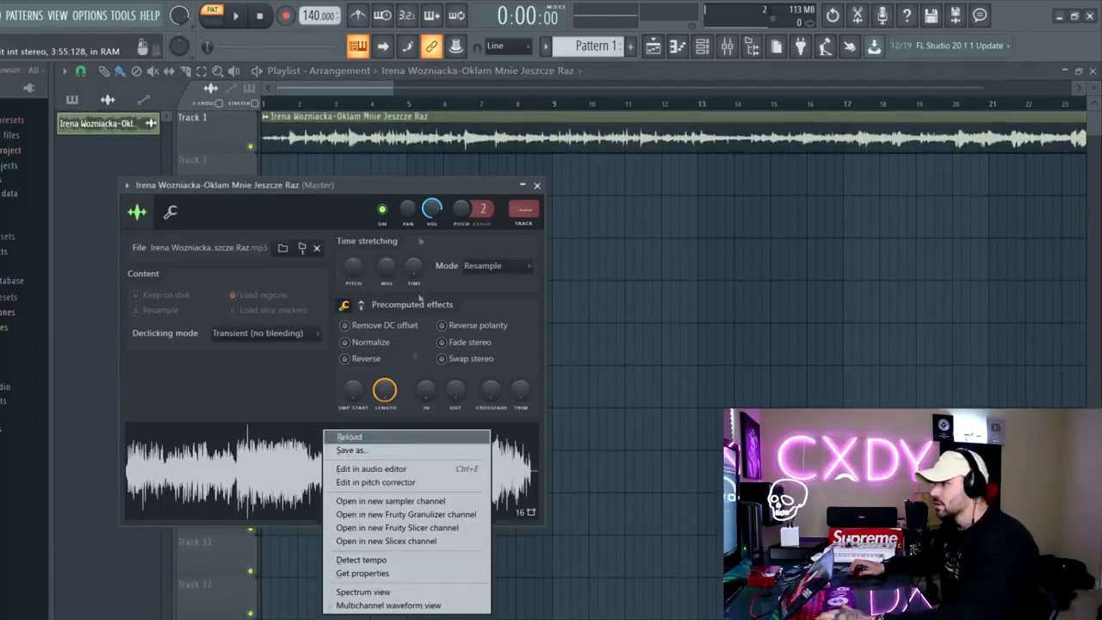
pyautogui.click(378, 468)
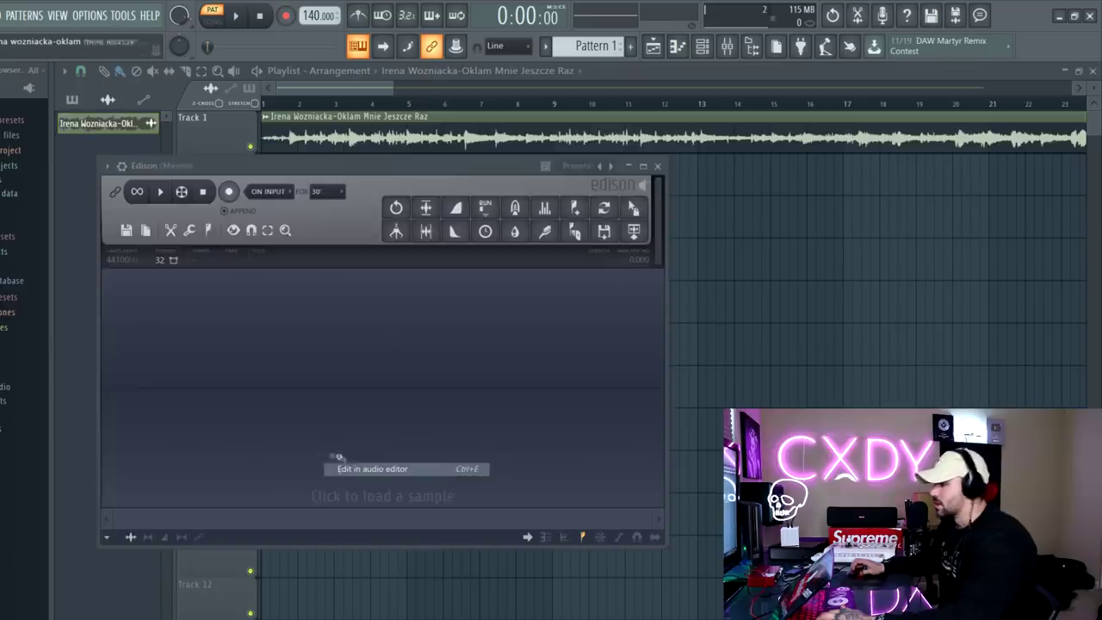
# Select the opening section of the waveform from about 1.322 to 5.816 seconds in Edison and play it back
pyautogui.scroll(3, 172, 379)
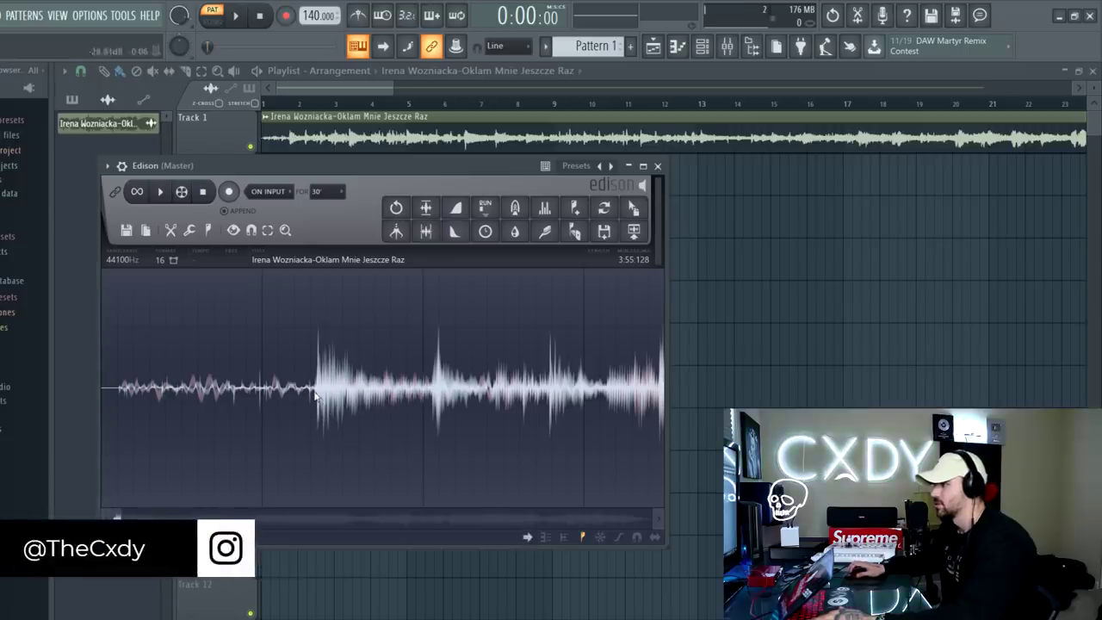
pyautogui.moveTo(616, 416); pyautogui.dragTo(661, 405)
pyautogui.press('space')
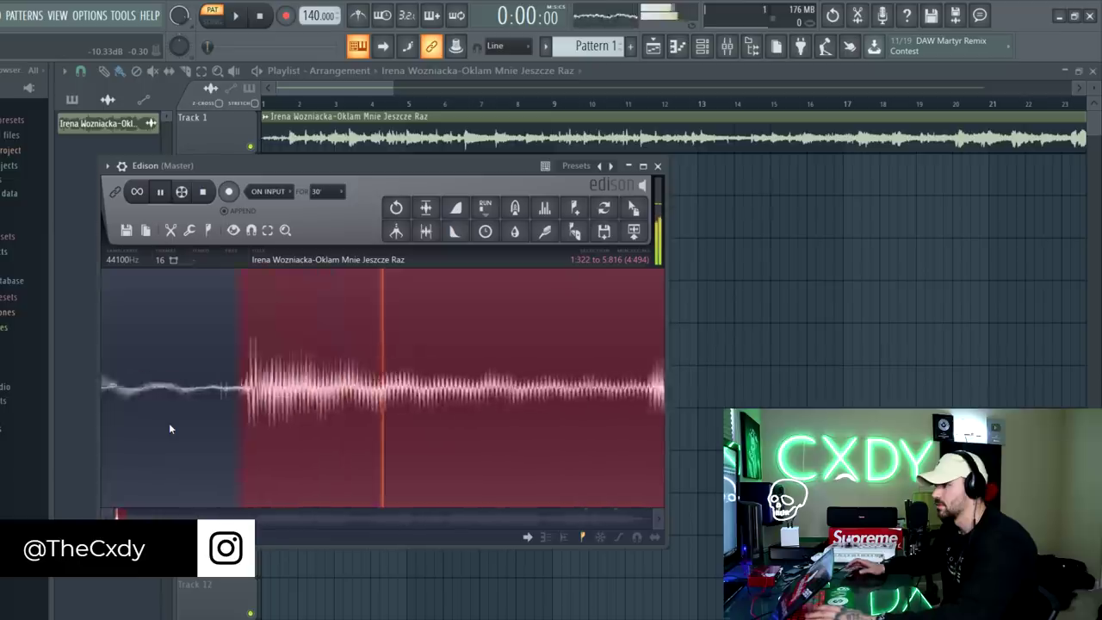
pyautogui.press('space')
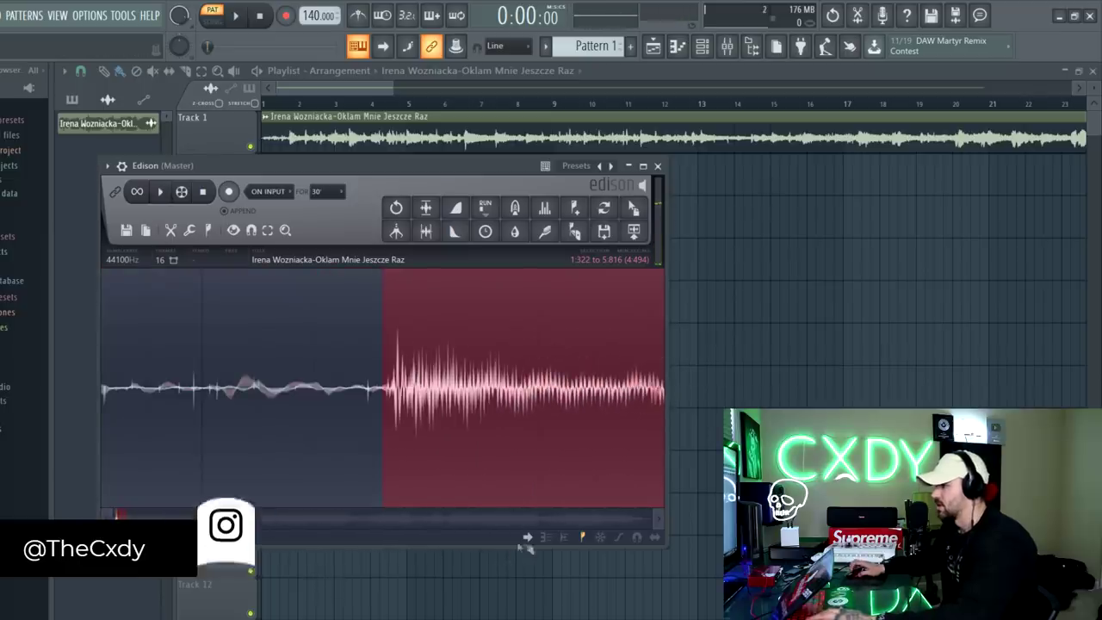
# Move the selection's start to about 1.343 seconds, right at the beginning of the first hit
pyautogui.scroll(2, 388, 404)
pyautogui.moveTo(388, 405)
pyautogui.mouseDown()
pyautogui.moveTo(350, 402)
pyautogui.moveTo(385, 423)
pyautogui.mouseUp()
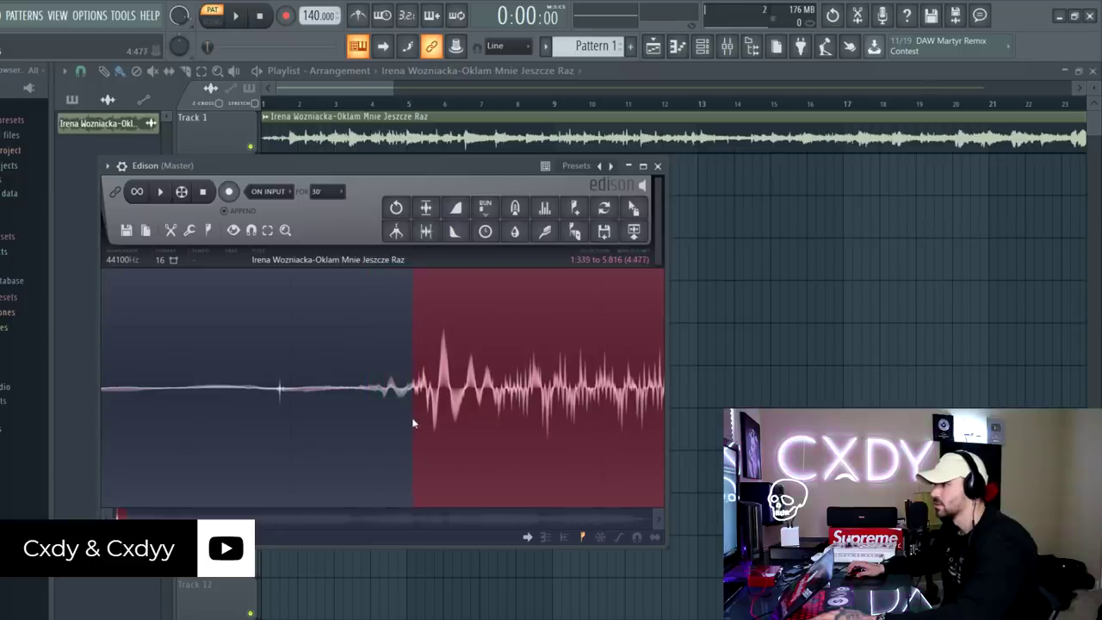
pyautogui.scroll(-3, 413, 387)
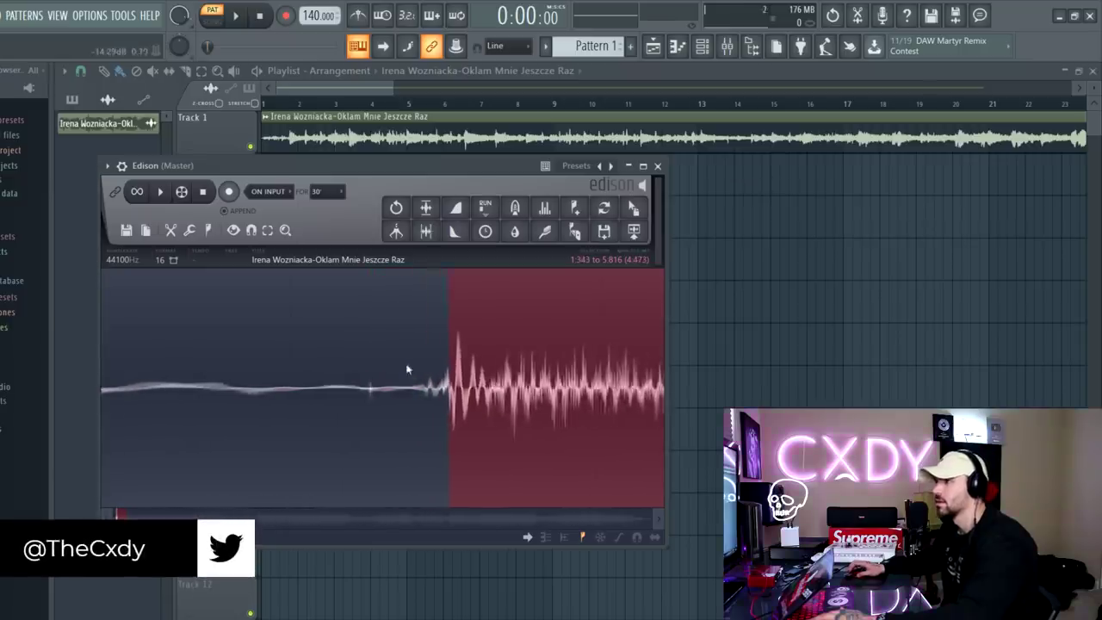
pyautogui.scroll(-1, 370, 319)
# Play the selection in a loop and extend its end to about 6.856 seconds, just before the next hit
pyautogui.scroll(3, 388, 312)
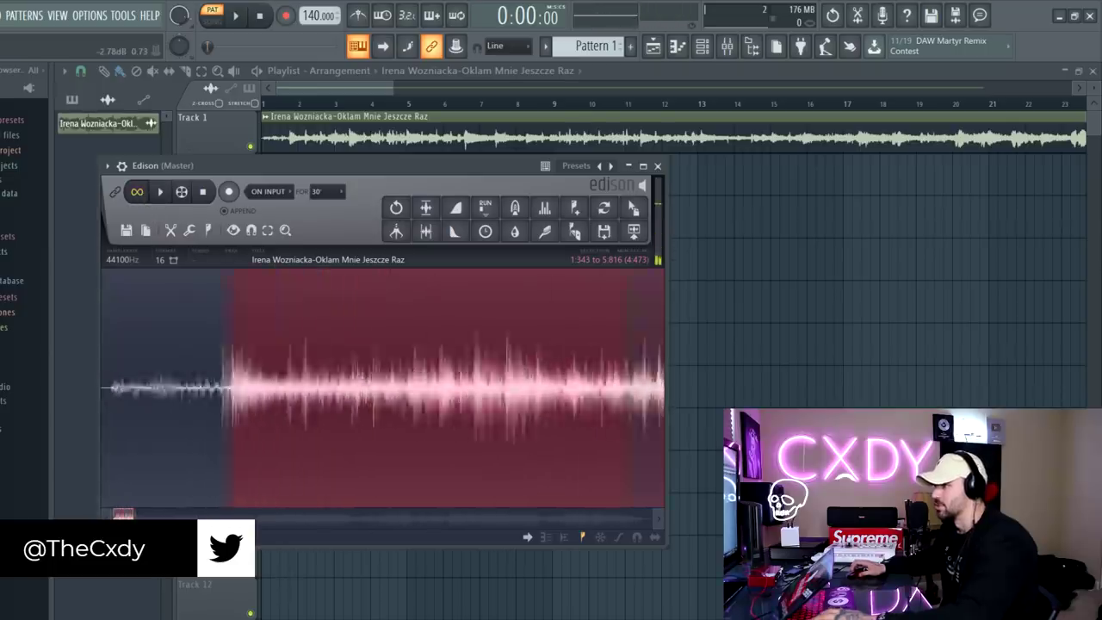
pyautogui.press('space')
pyautogui.scroll(1, 398, 308)
pyautogui.scroll(-3, 370, 307)
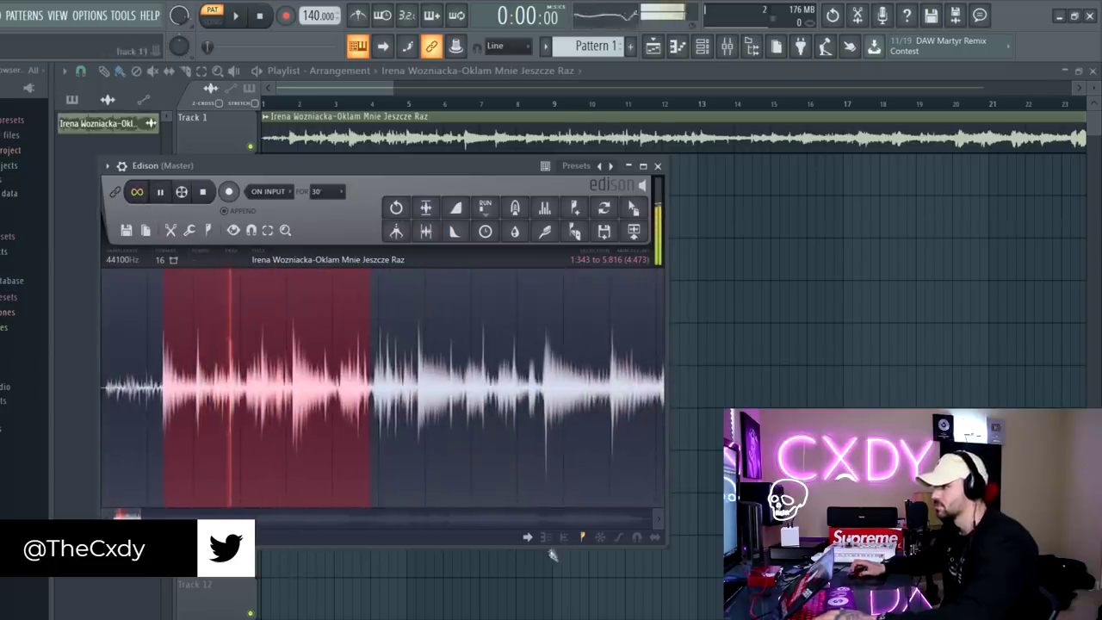
pyautogui.scroll(2, 425, 394)
pyautogui.keyDown('shift'); pyautogui.click(425, 394); pyautogui.keyUp('shift')
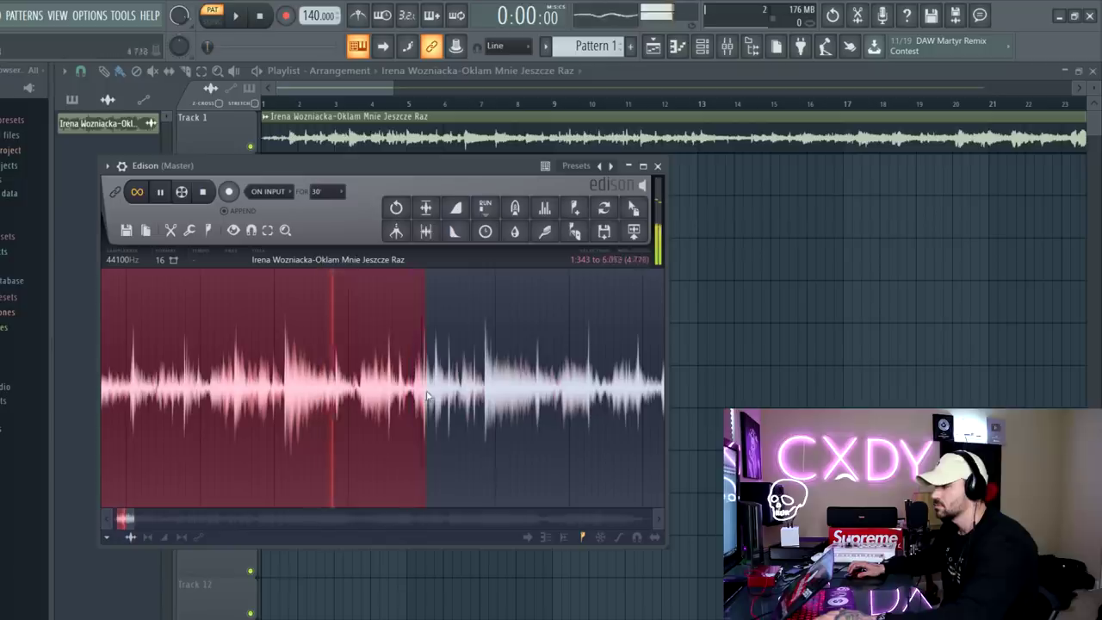
pyautogui.moveTo(444, 394); pyautogui.dragTo(462, 409)
pyautogui.scroll(3, 478, 396)
pyautogui.scroll(3, 463, 405)
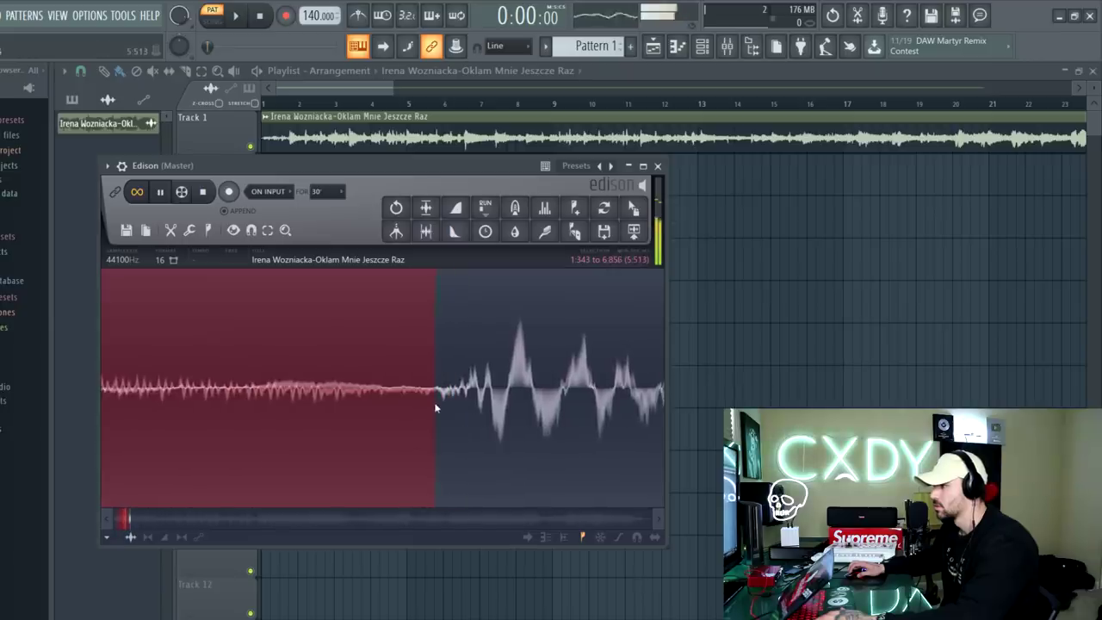
pyautogui.scroll(3, 436, 408)
pyautogui.scroll(-6, 432, 408)
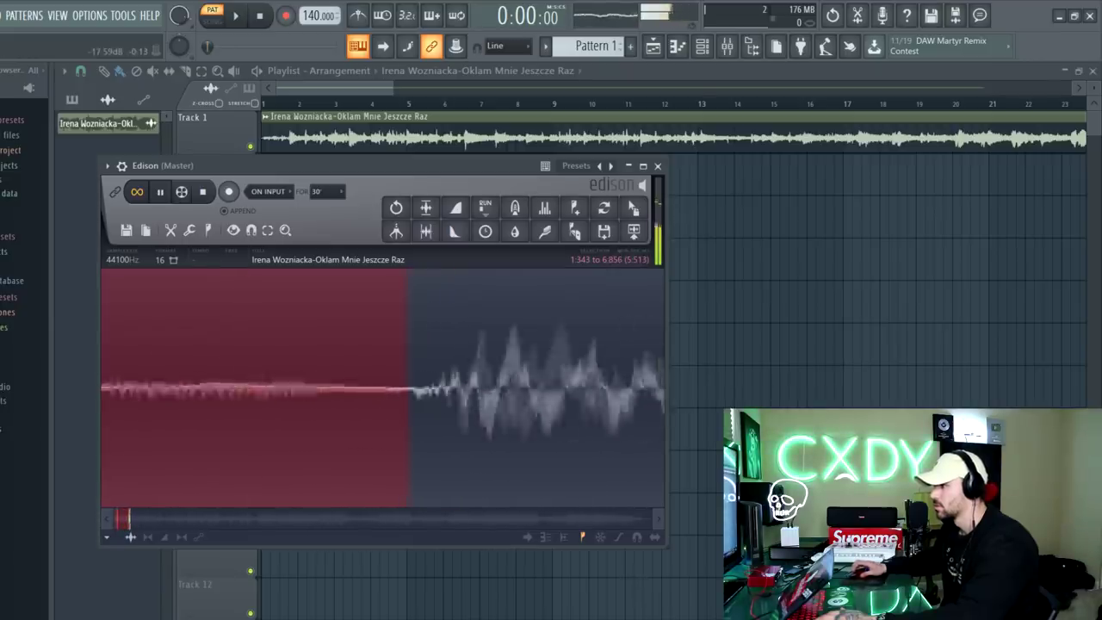
# Send the selected section to the playlist as a clip on Track 2 and delete the full song from Track 1
pyautogui.click(633, 230)
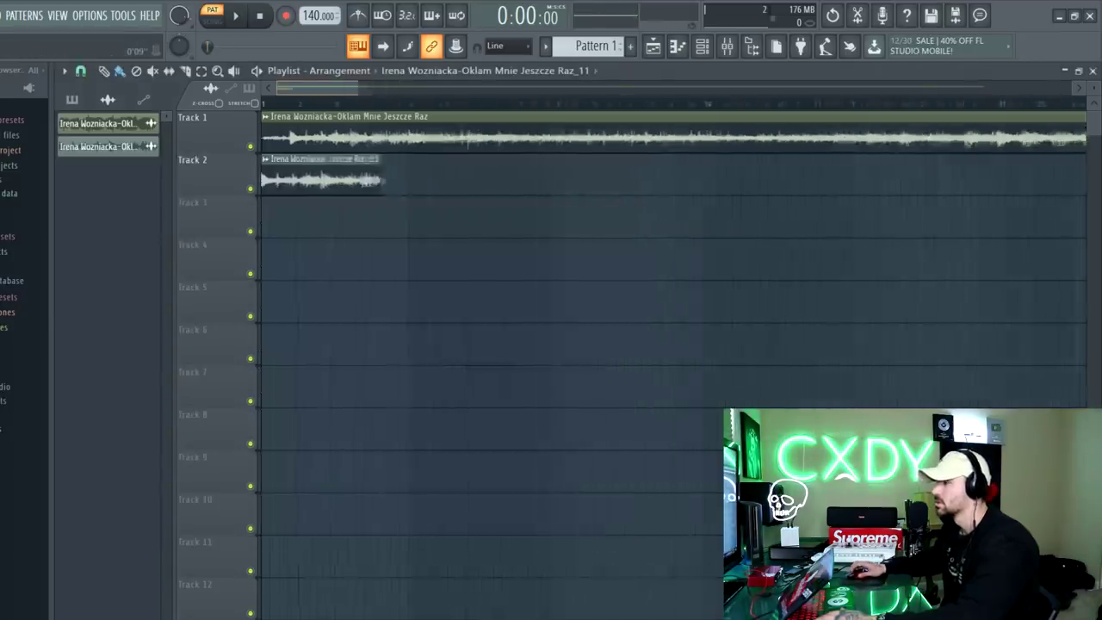
pyautogui.scroll(2, 433, 130)
pyautogui.rightClick(433, 131)
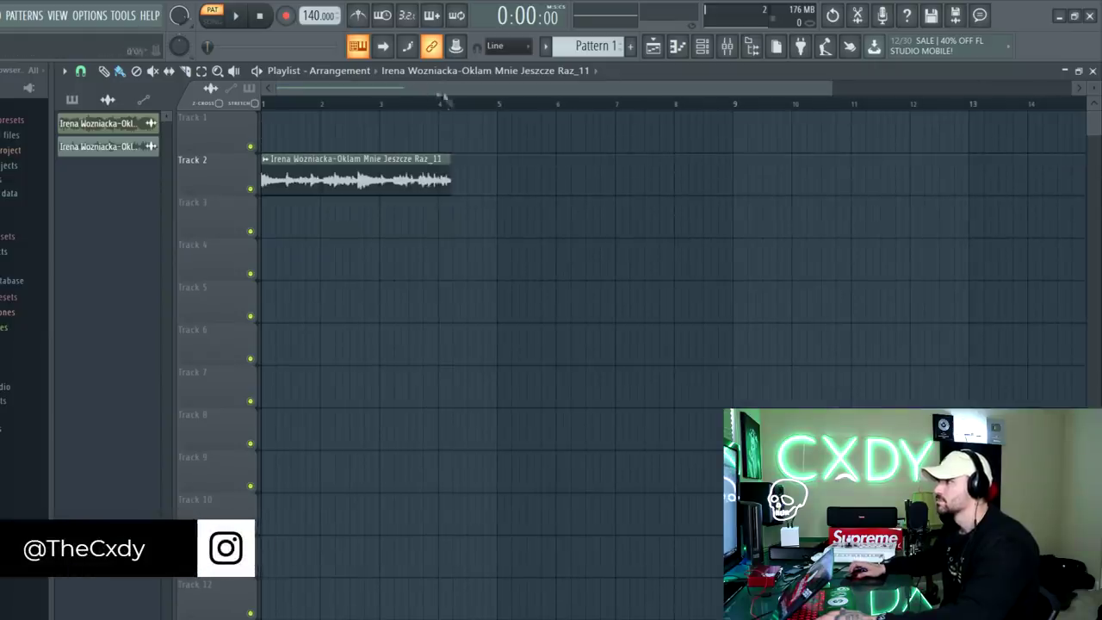
# Set the project tempo to 98 BPM and time-stretch the Track 2 sample to exactly two bars
pyautogui.moveTo(317, 16); pyautogui.dragTo(318, 51)
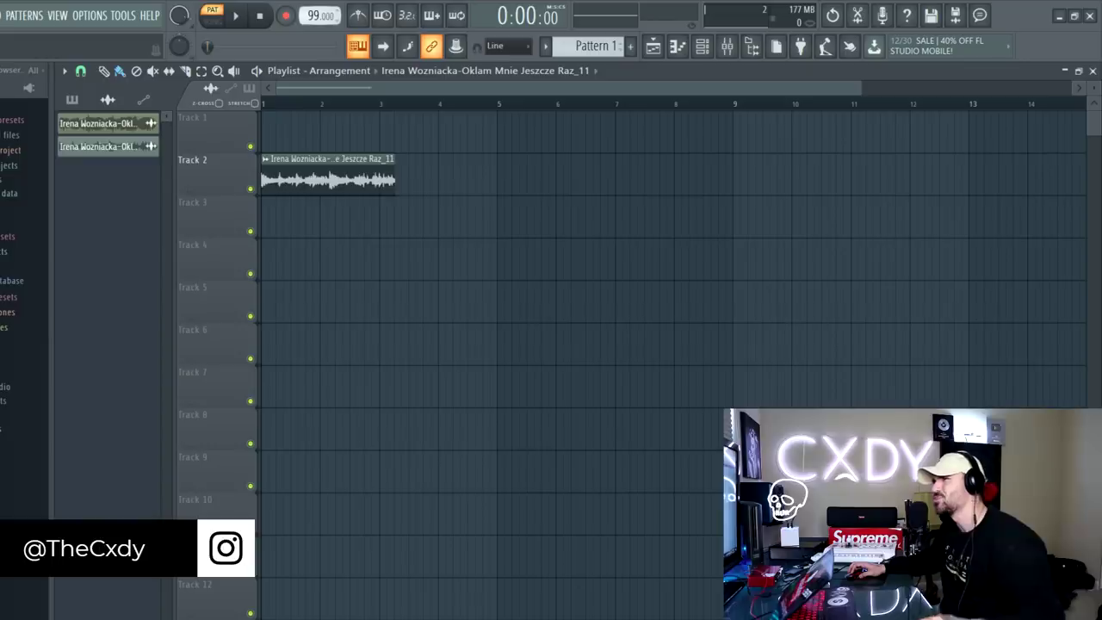
pyautogui.moveTo(318, 52); pyautogui.dragTo(318, 54)
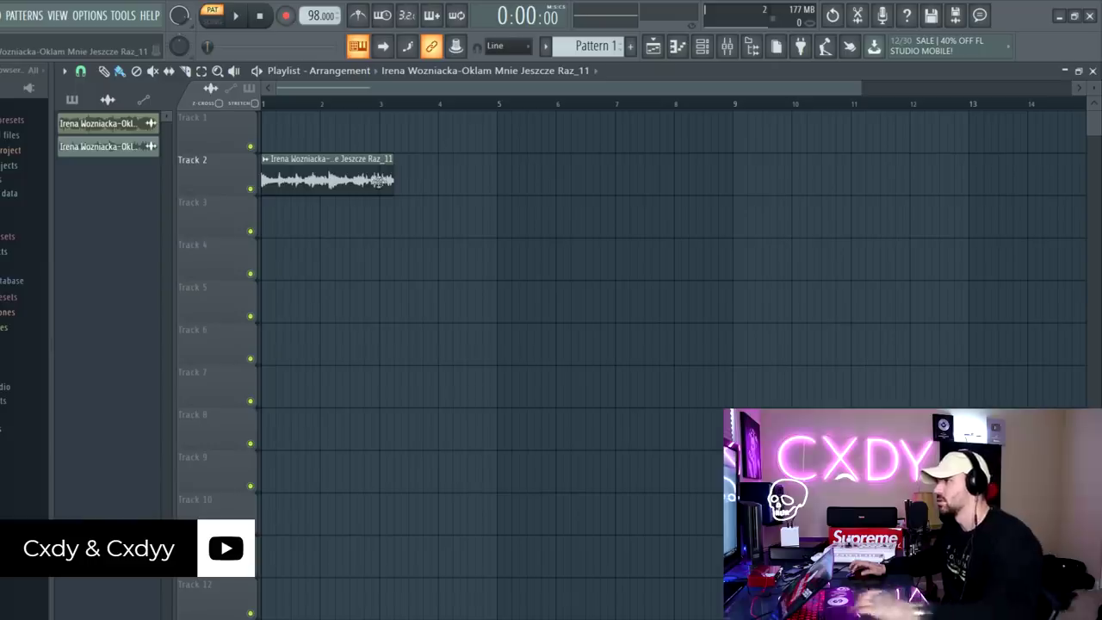
pyautogui.doubleClick(376, 179)
pyautogui.moveTo(432, 298); pyautogui.dragTo(443, 286)
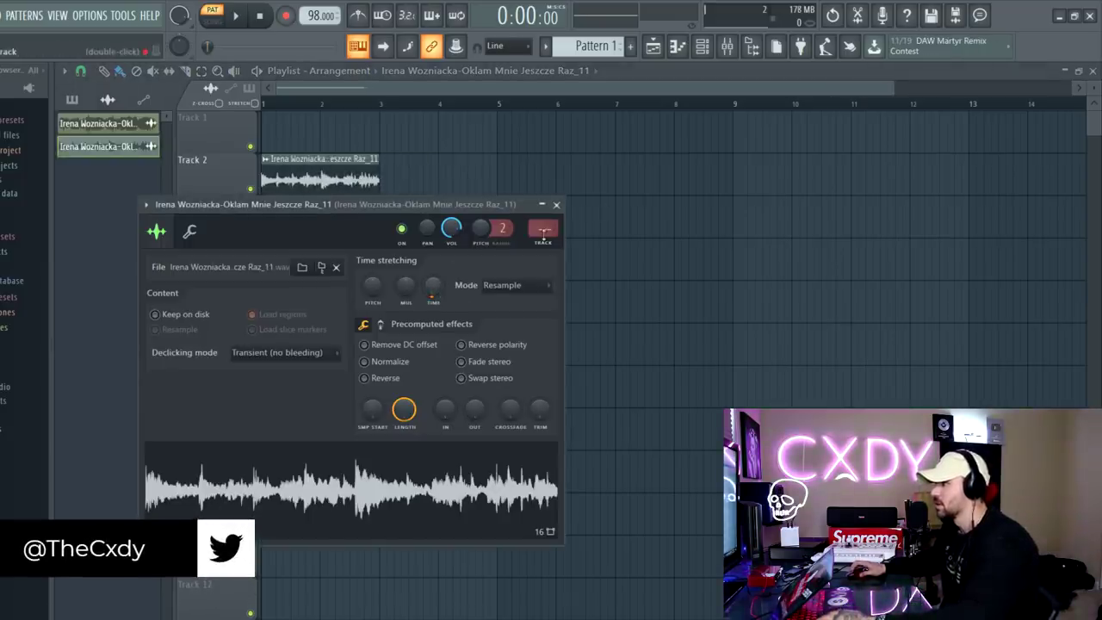
# Route the sample to mixer Insert 1 and load RC-20 Retro Color there, using the Vinyl 1 preset with 6% noise
pyautogui.click(726, 48)
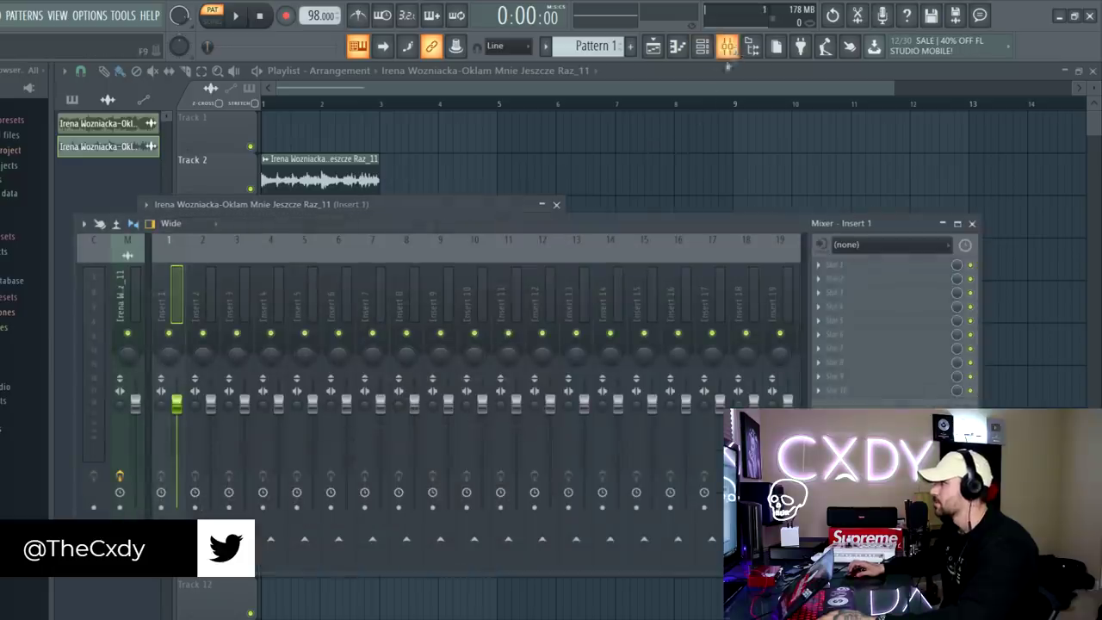
pyautogui.click(864, 266)
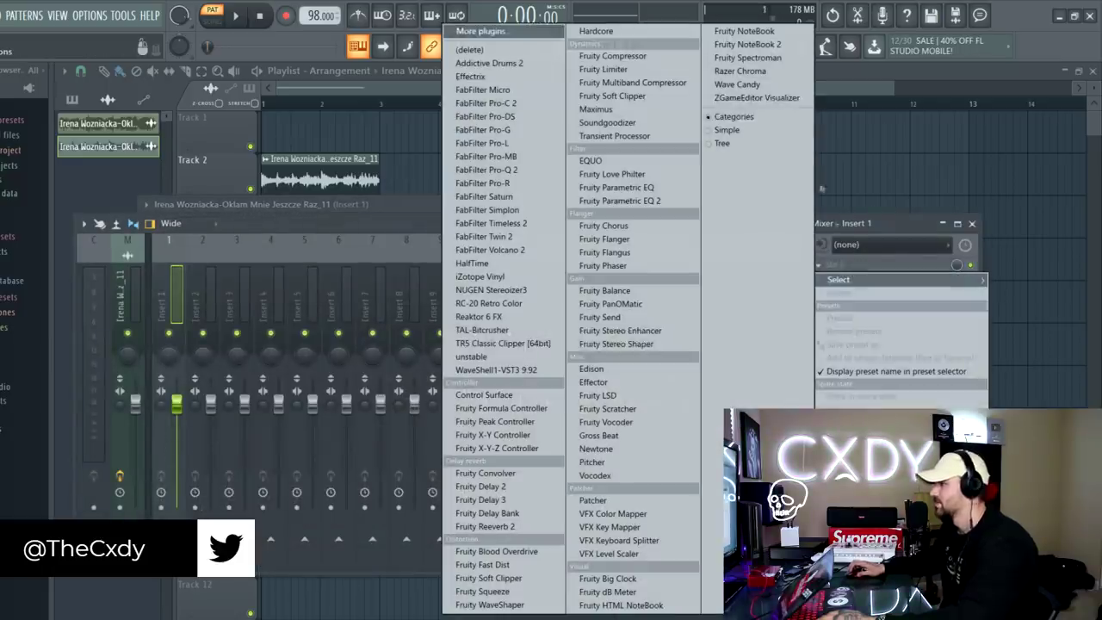
pyautogui.click(514, 310)
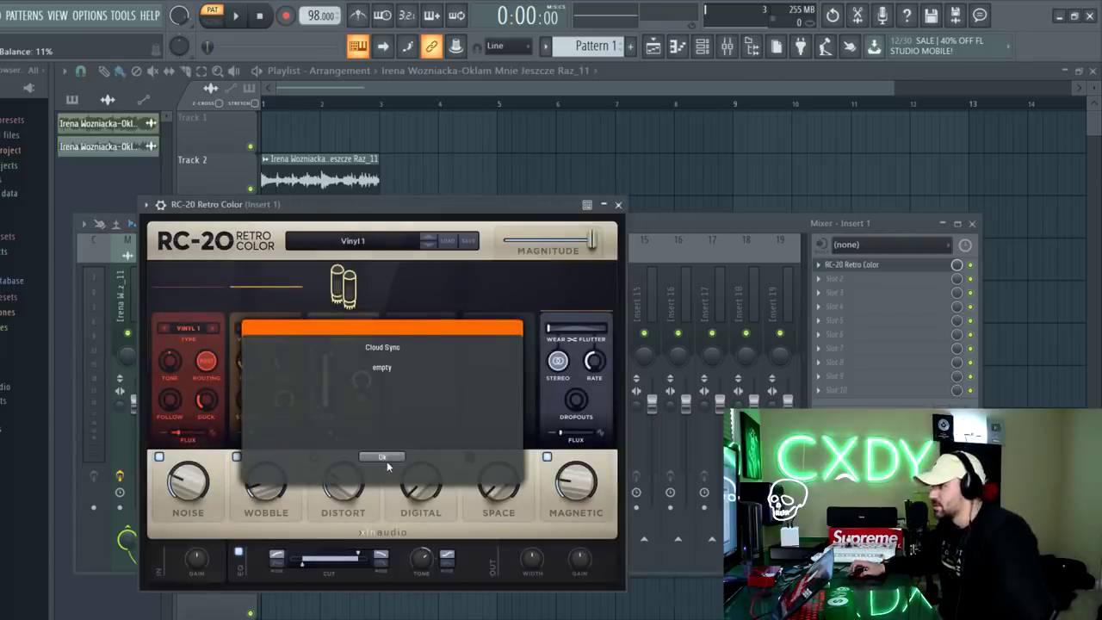
pyautogui.click(386, 461)
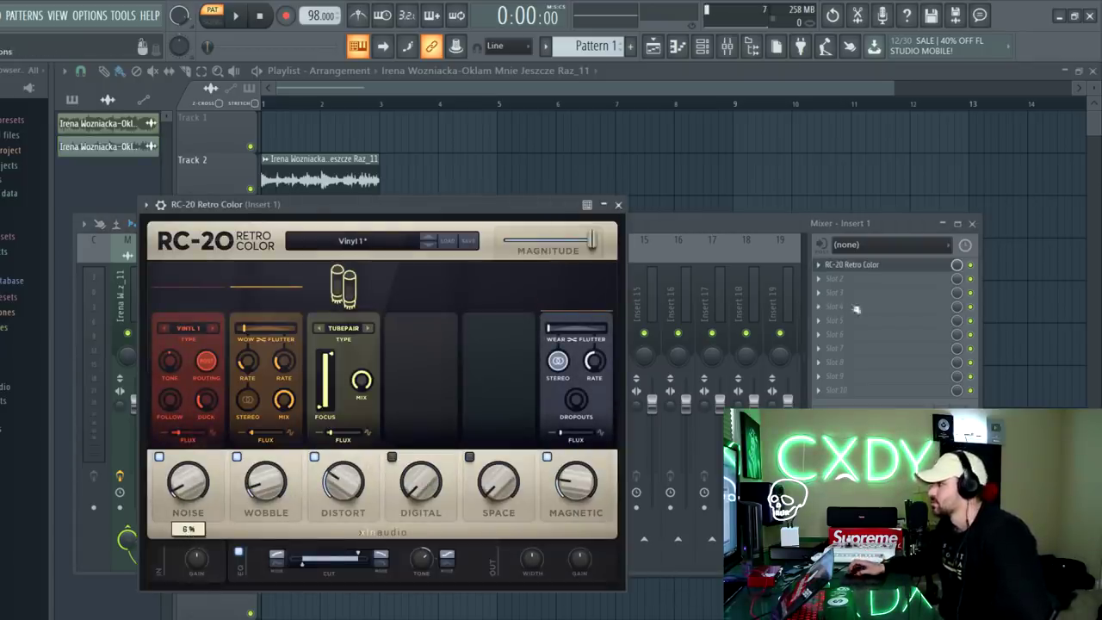
# Add Fruity Parametric EQ 2 to the second slot of Insert 1 and shift its low band to a higher frequency
pyautogui.click(832, 284)
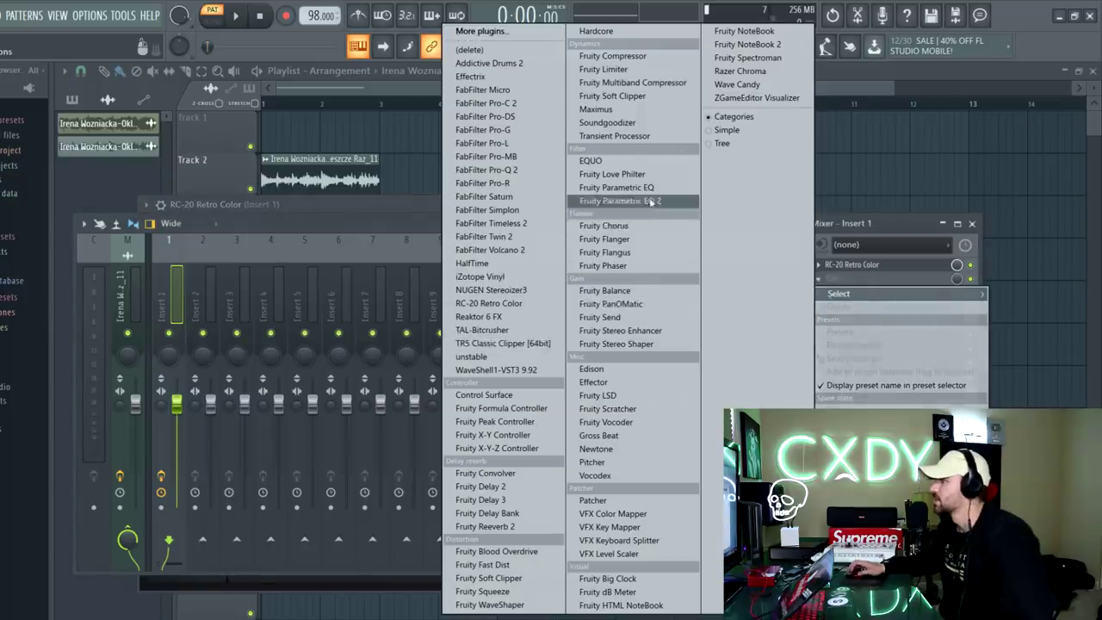
pyautogui.click(628, 202)
pyautogui.click(602, 226)
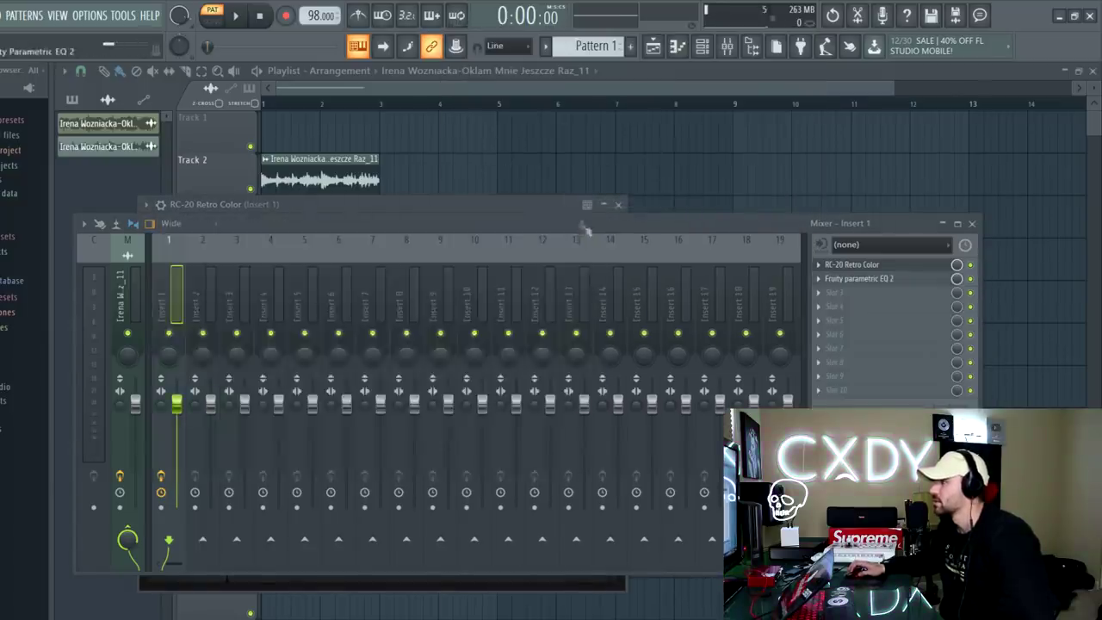
pyautogui.moveTo(200, 353); pyautogui.dragTo(295, 350)
# Adjust the playlist's snap setting and select the two-bar sample clip on Track 2 as the playback range
pyautogui.click(383, 105)
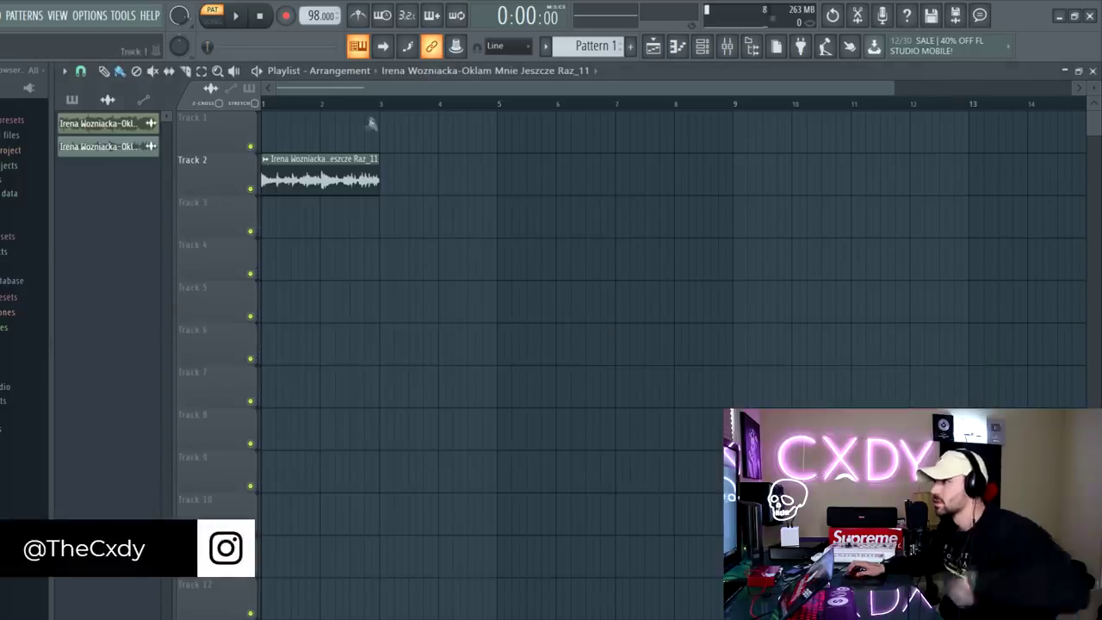
pyautogui.hotkey('ctrl', 'a')
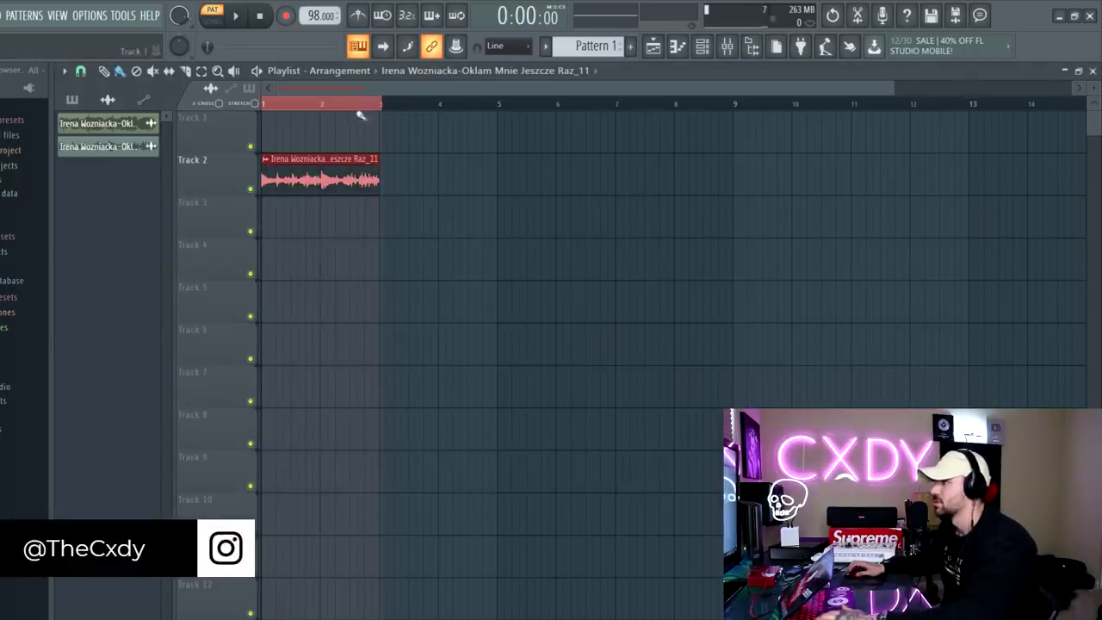
pyautogui.click(376, 105)
pyautogui.click(80, 70)
pyautogui.click(97, 90)
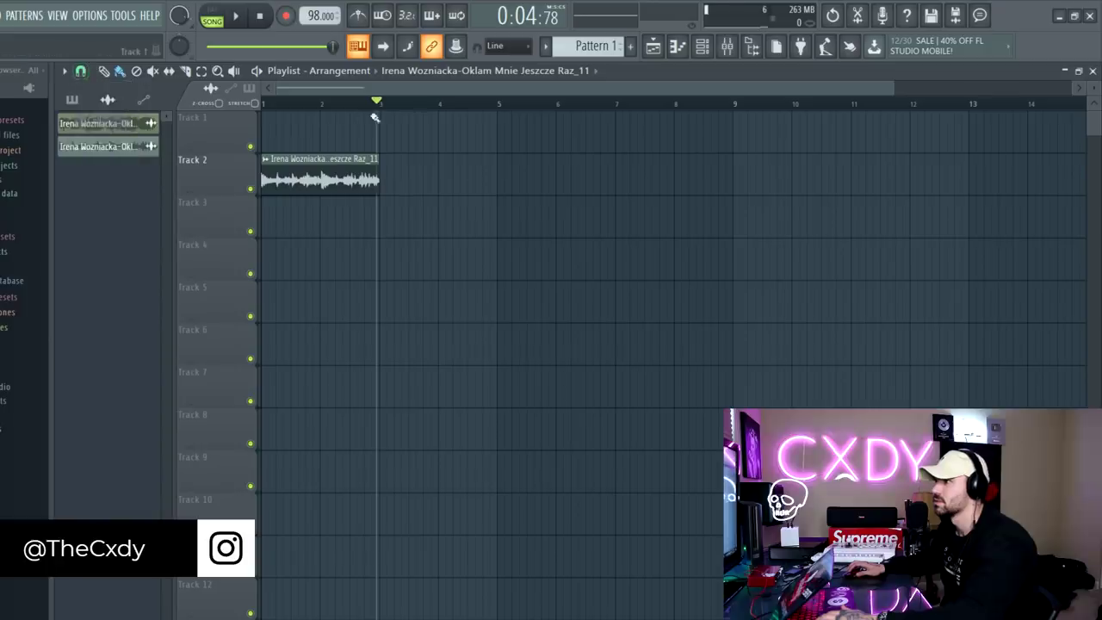
pyautogui.hotkey('ctrl', 'a')
# Load a second Edison into slot 2 of the master mixer track
pyautogui.click(727, 47)
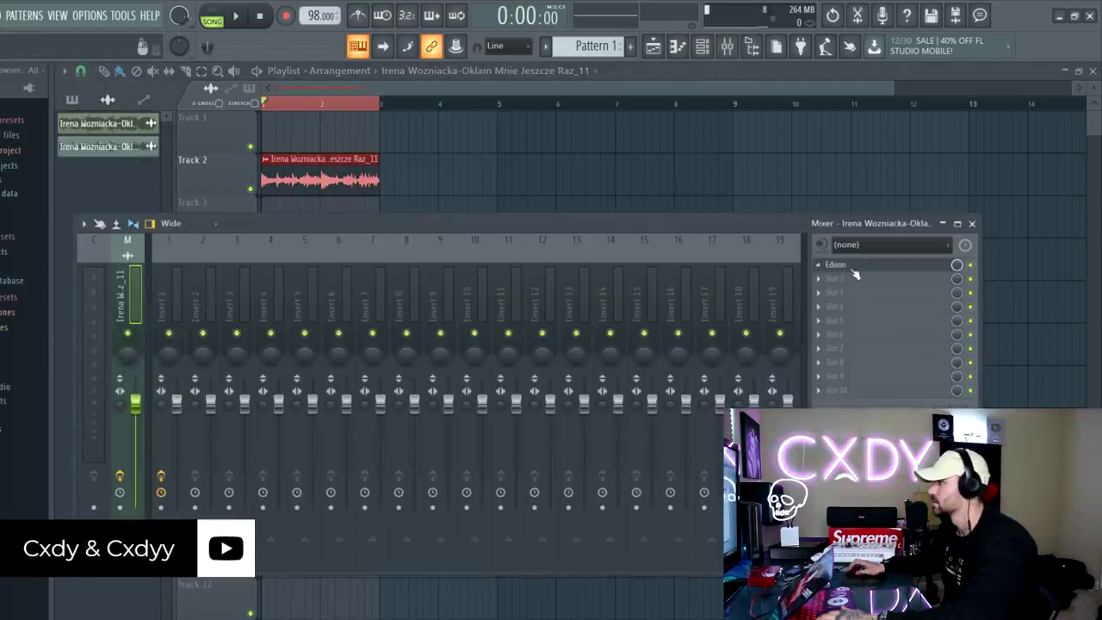
pyautogui.click(853, 269)
pyautogui.click(846, 284)
pyautogui.moveTo(839, 293)
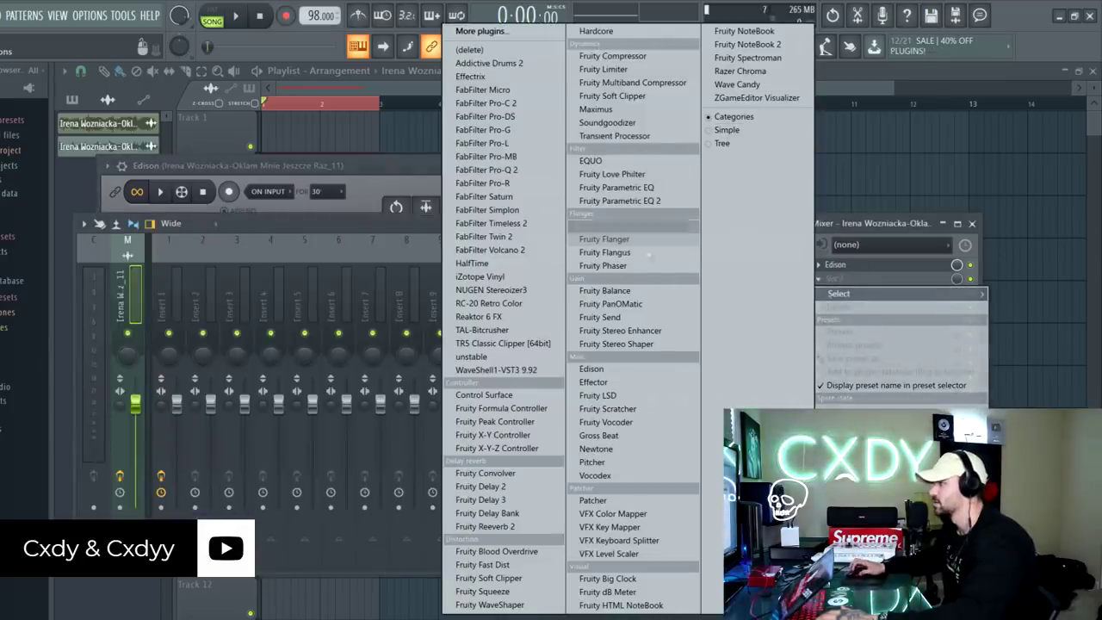
pyautogui.click(620, 368)
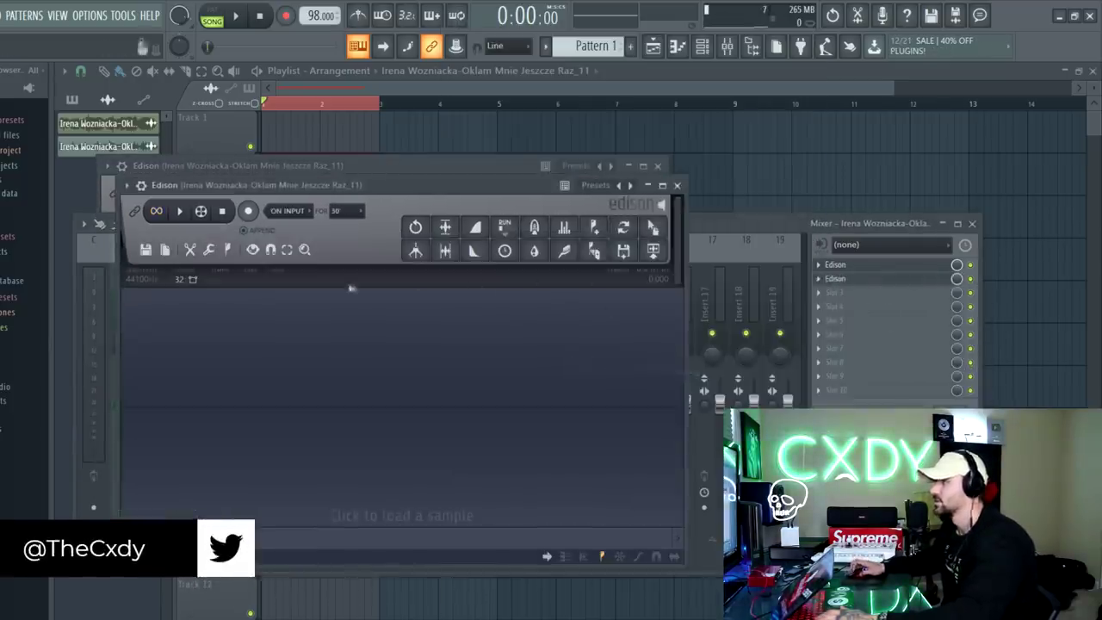
# Set the second Edison to record on play and record the looping sample from song playback
pyautogui.click(289, 211)
pyautogui.click(284, 243)
pyautogui.click(248, 212)
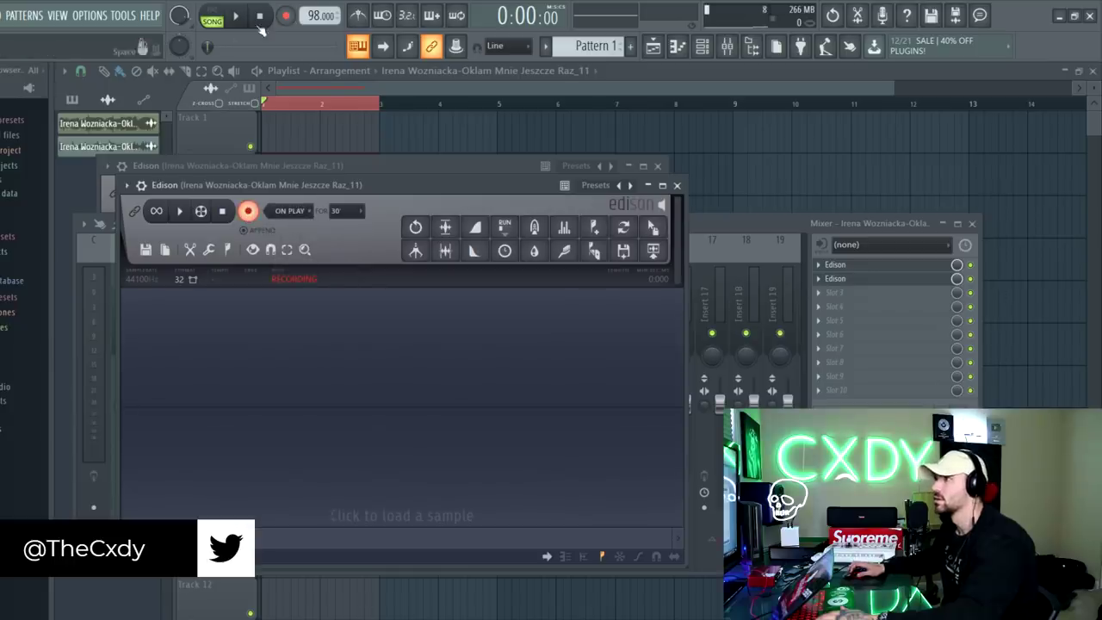
pyautogui.click(237, 17)
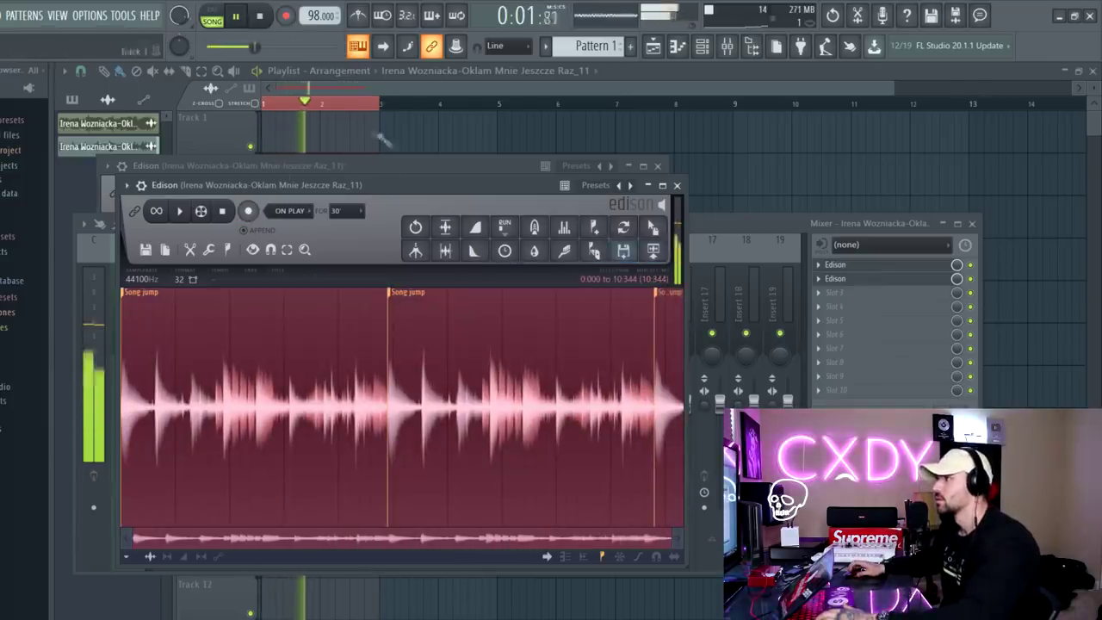
# Trim the Edison recording to its second Song jump region and send it to the playlist as an audio clip
pyautogui.click(402, 299)
pyautogui.rightClick(476, 353)
pyautogui.moveTo(512, 391)
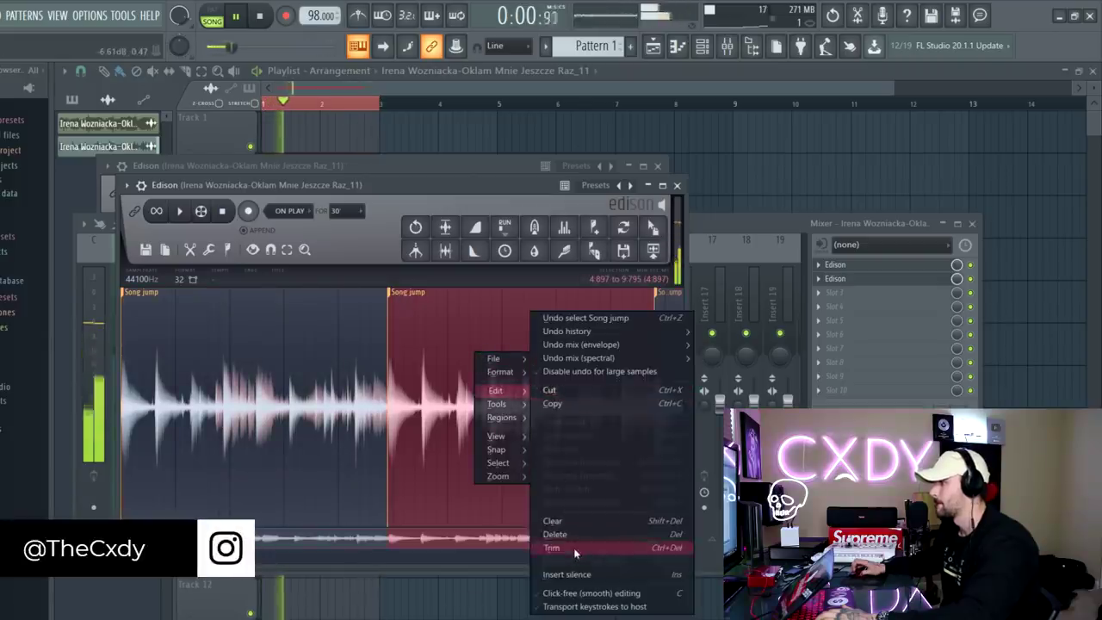
pyautogui.click(574, 547)
pyautogui.click(652, 227)
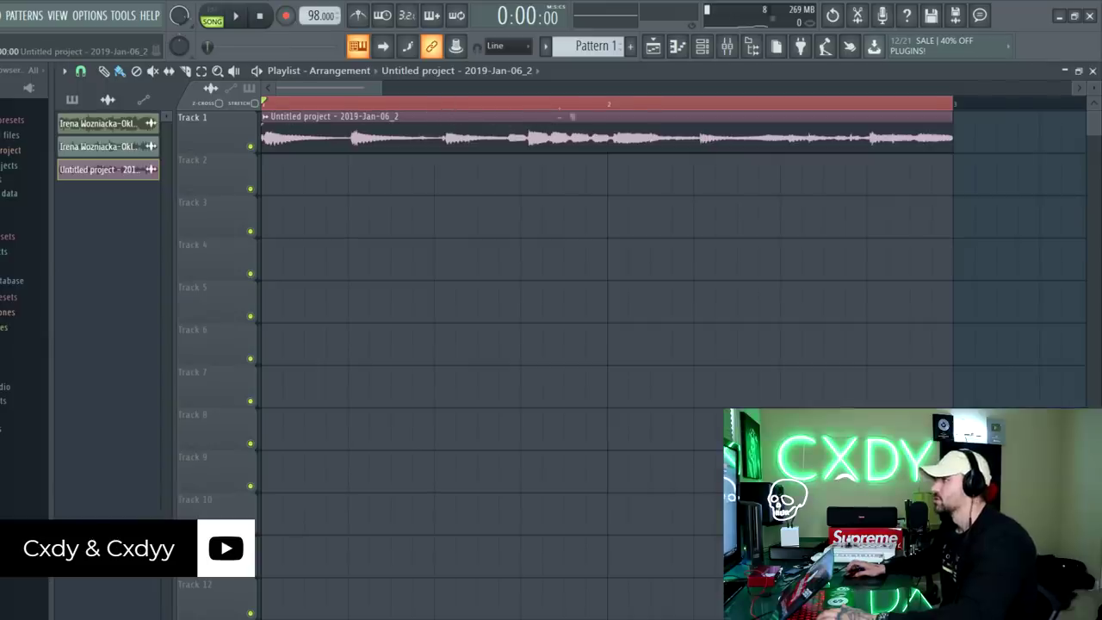
# Set the playlist's snap to (none) for fine editing of the new clip on Track 1
pyautogui.scroll(3, 627, 112)
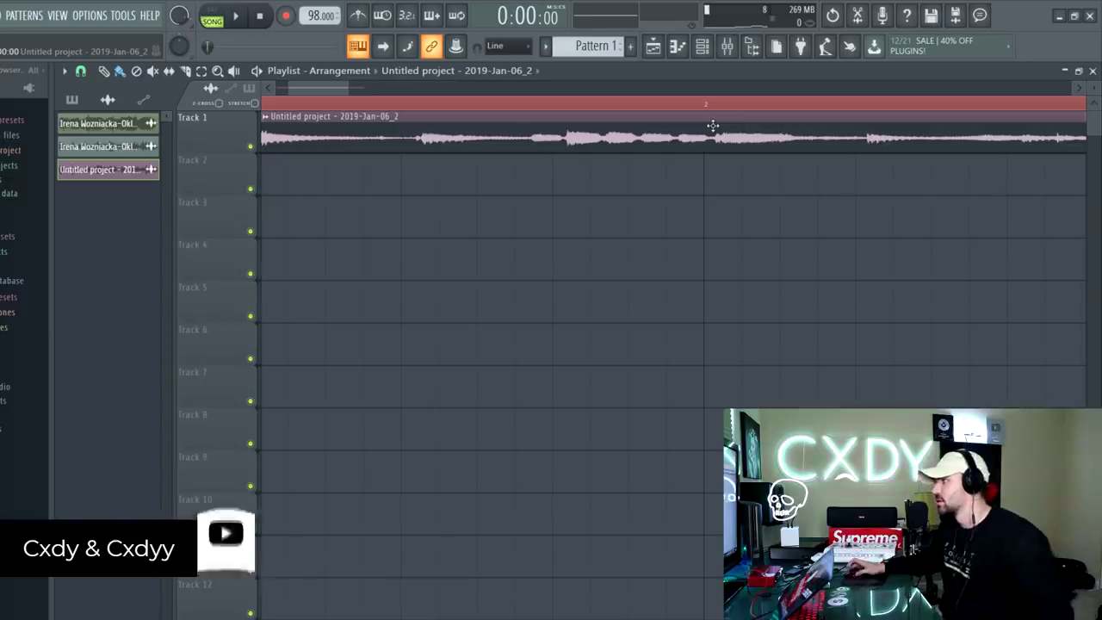
pyautogui.scroll(-2, 811, 103)
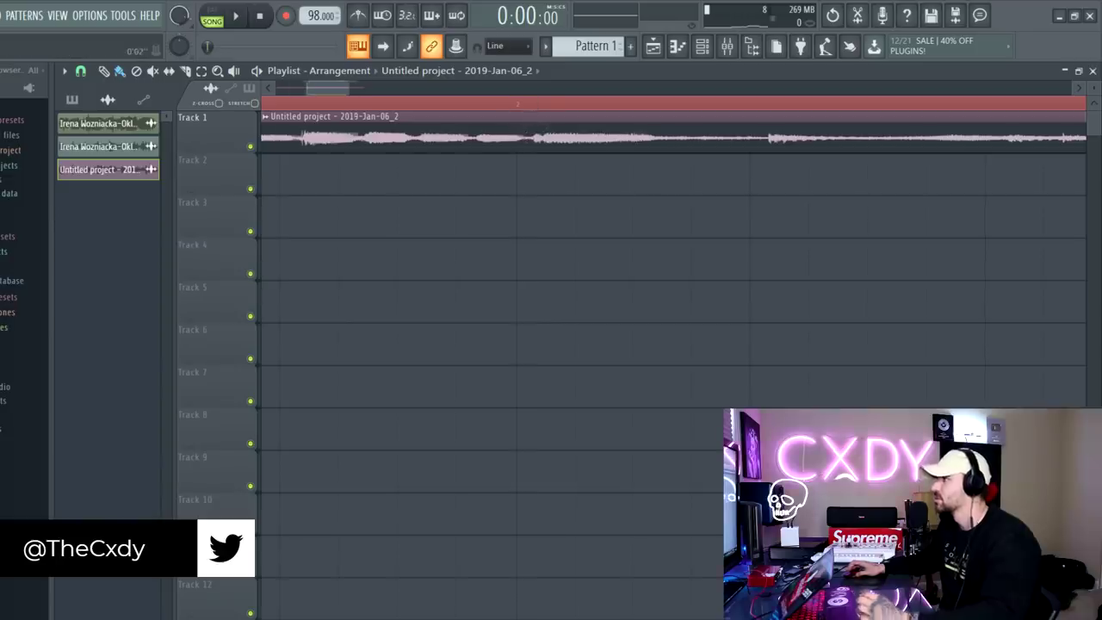
pyautogui.scroll(-3, 518, 131)
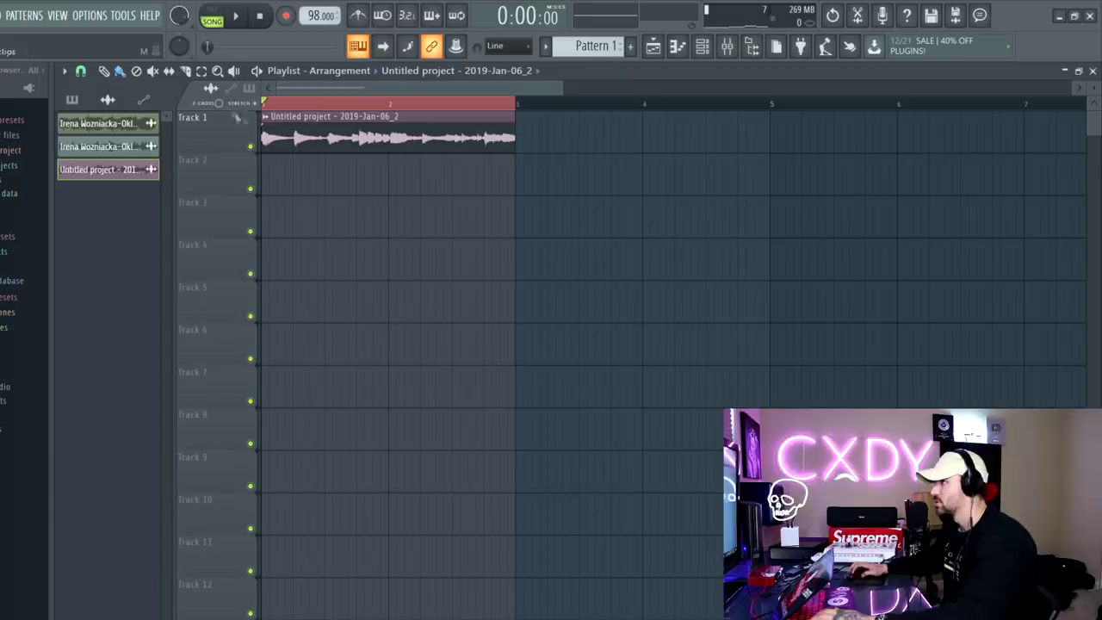
pyautogui.click(80, 70)
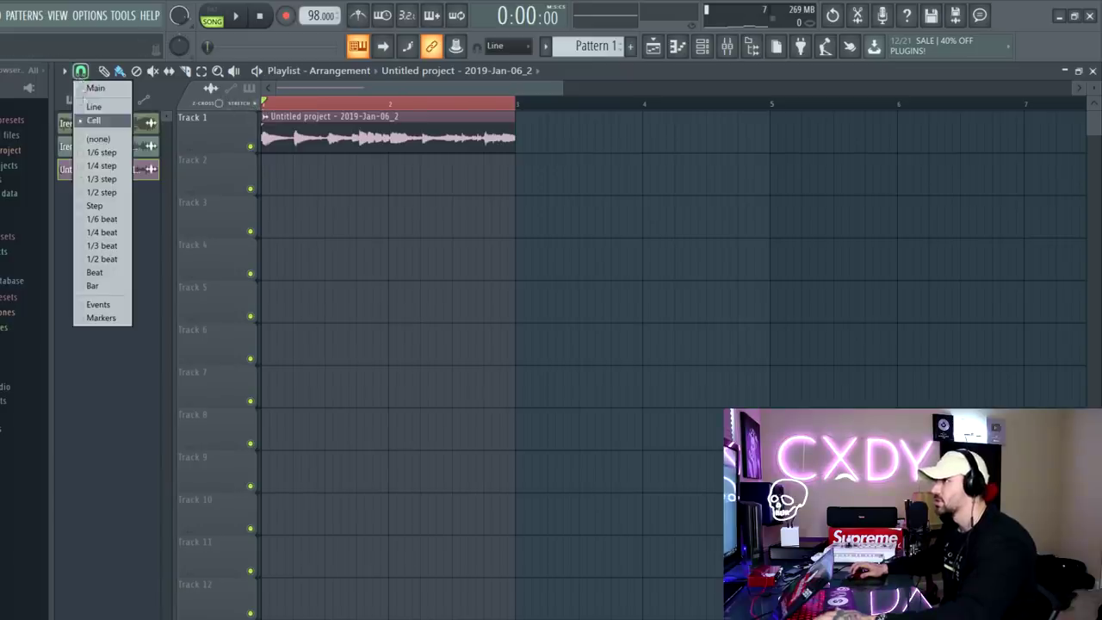
pyautogui.click(99, 140)
# Shorten the Track 1 clip so it ends about half a step before bar 3
pyautogui.scroll(2, 504, 108)
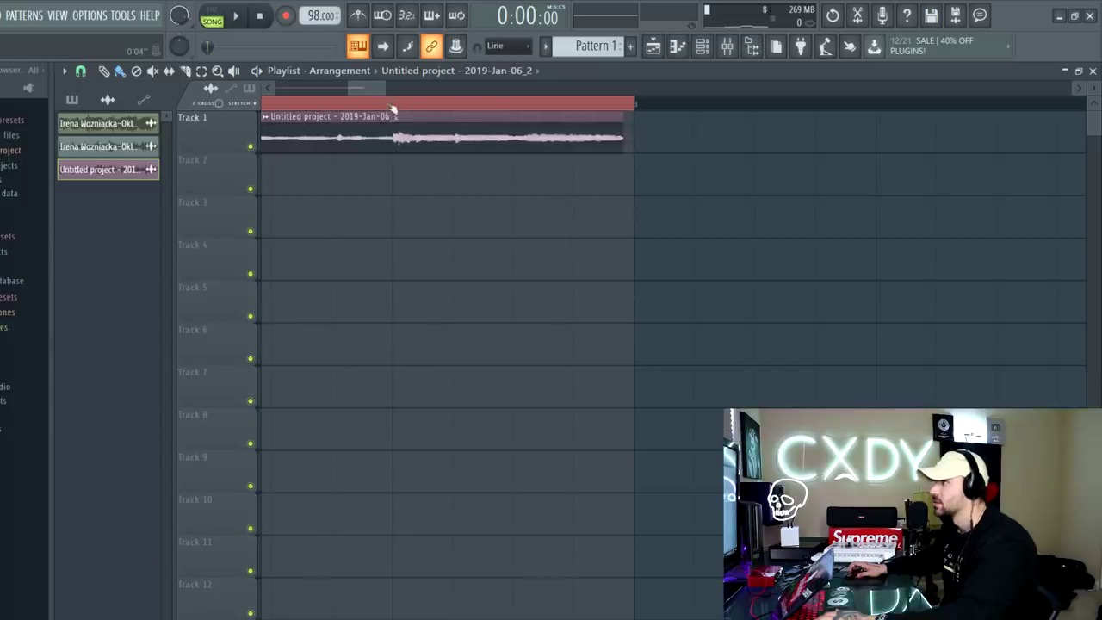
pyautogui.scroll(2, 376, 105)
pyautogui.scroll(2, 550, 129)
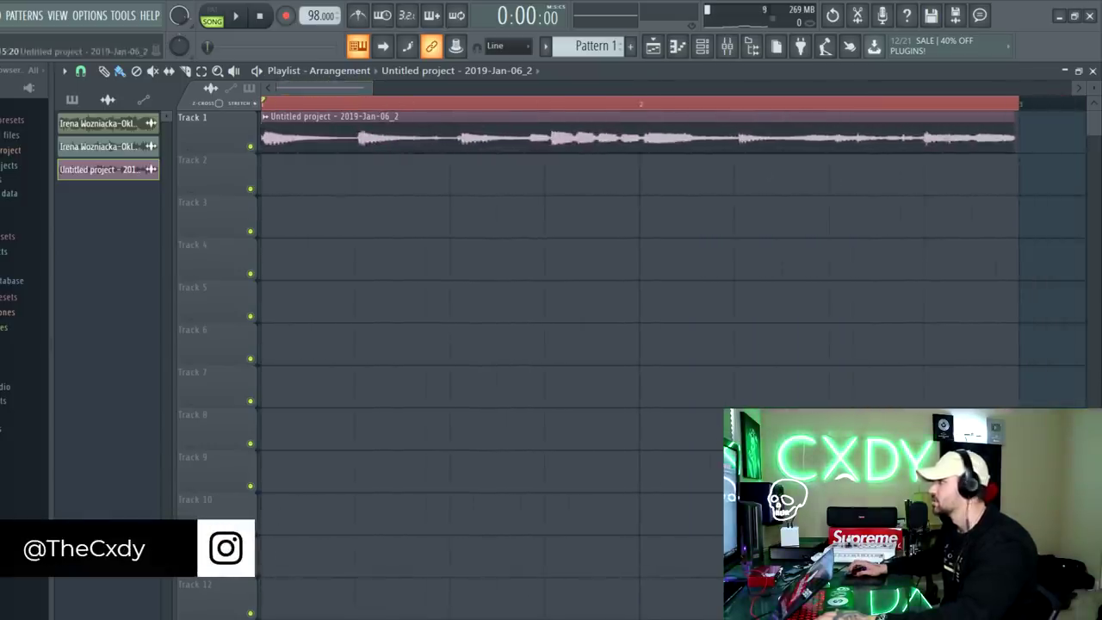
pyautogui.moveTo(1019, 138)
pyautogui.mouseDown()
pyautogui.moveTo(1005, 135)
pyautogui.moveTo(1001, 116)
pyautogui.moveTo(954, 117)
pyautogui.moveTo(839, 159)
pyautogui.mouseUp()
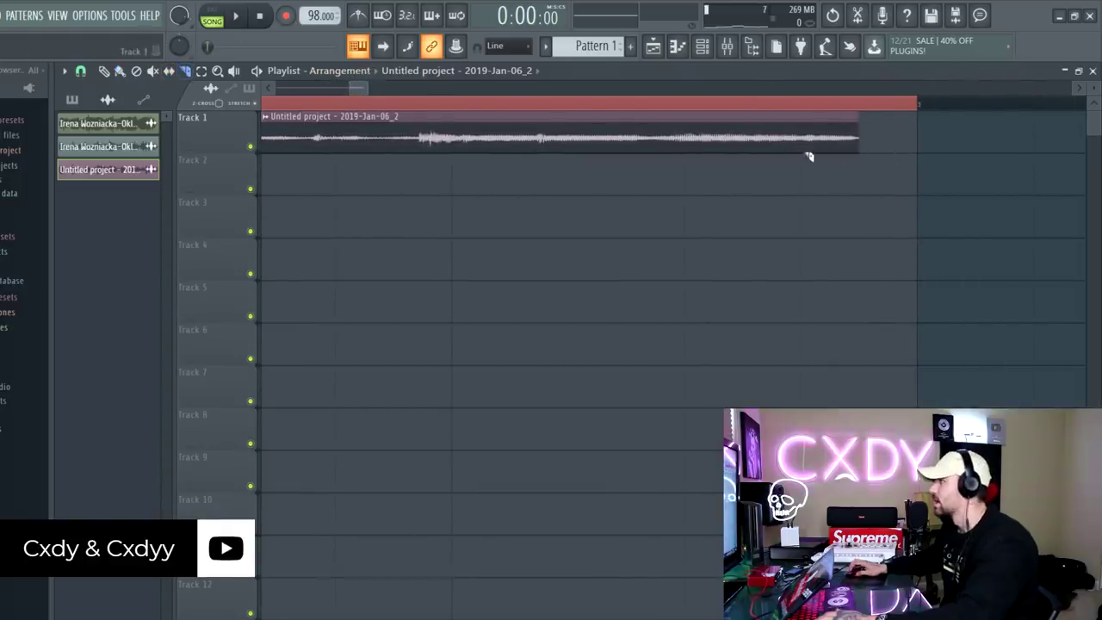
# Slice off the last half step of the Track 1 clip and copy that piece to fill the gap up to bar 3
pyautogui.click(802, 117)
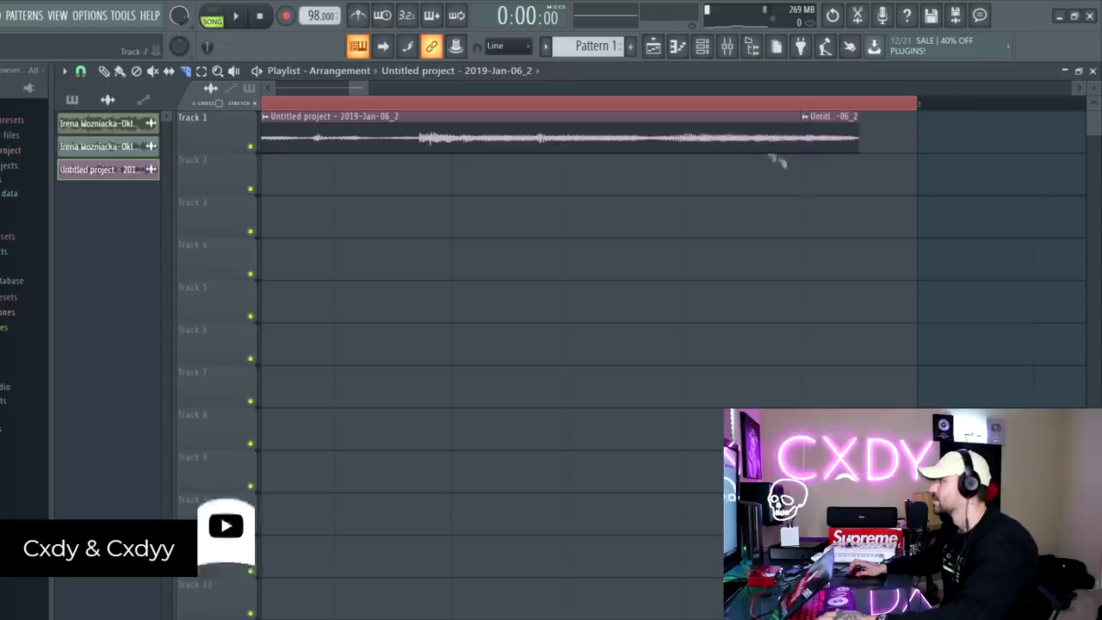
pyautogui.click(121, 71)
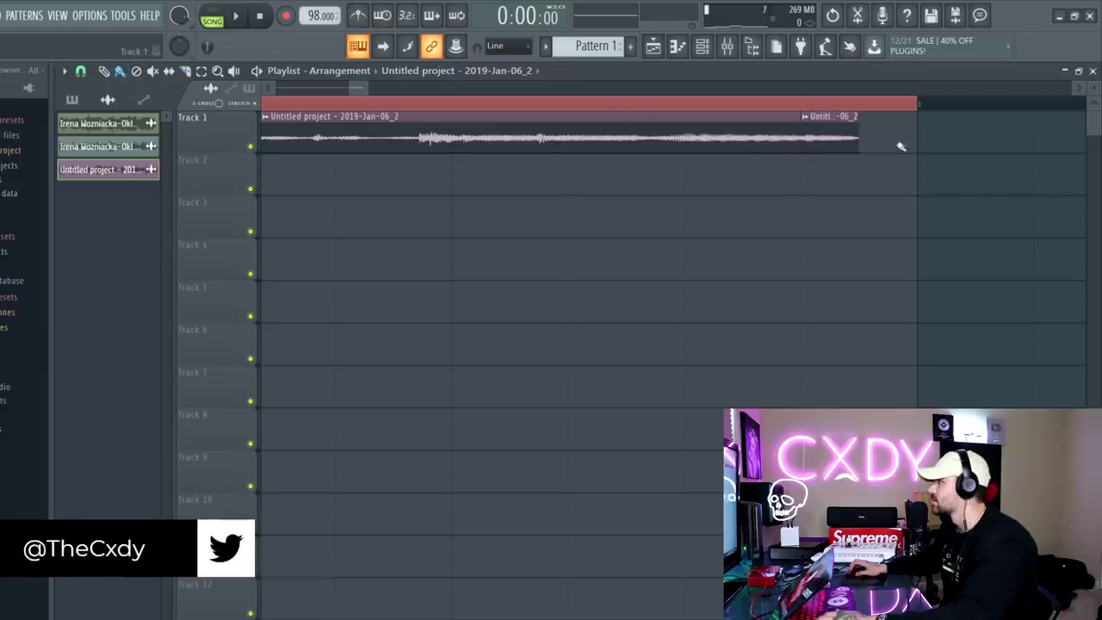
pyautogui.moveTo(900, 146); pyautogui.dragTo(893, 138)
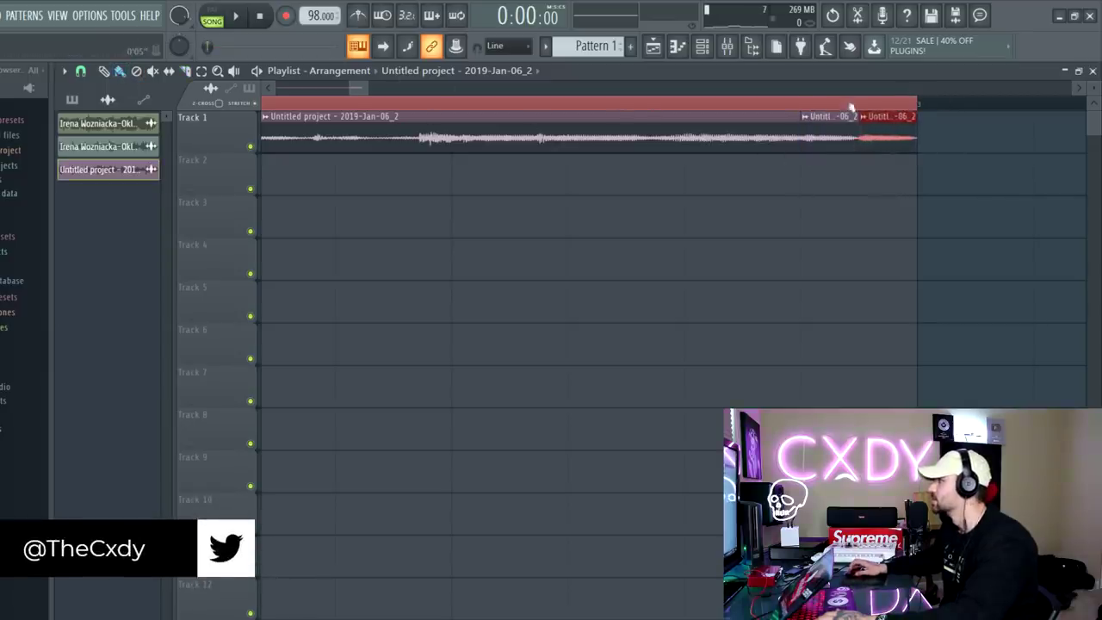
pyautogui.scroll(-1, 850, 105)
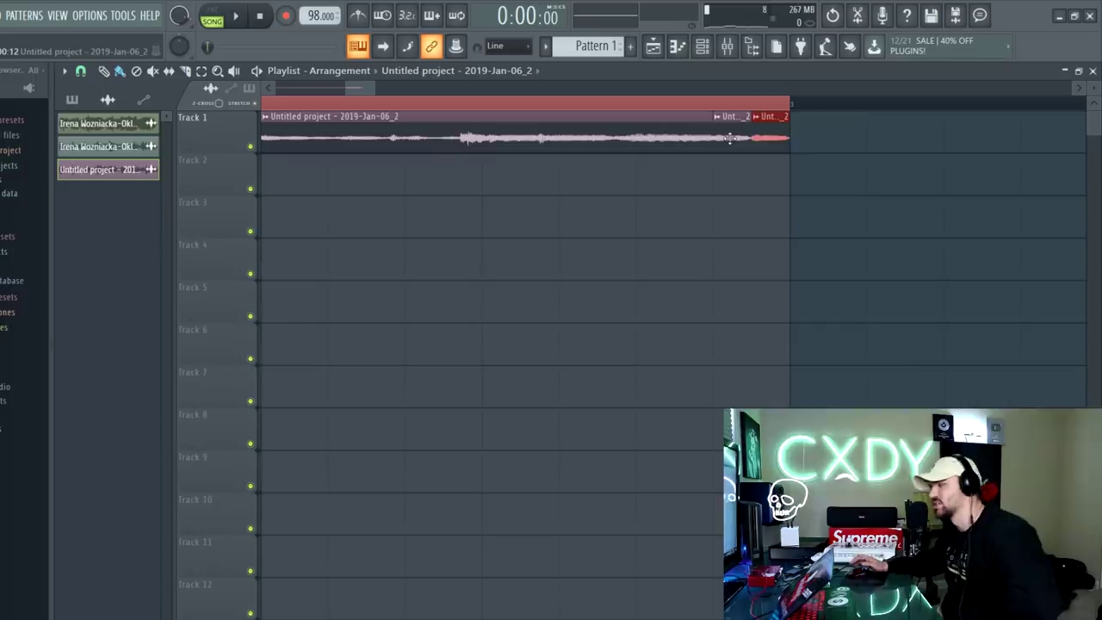
pyautogui.rightClick(776, 127)
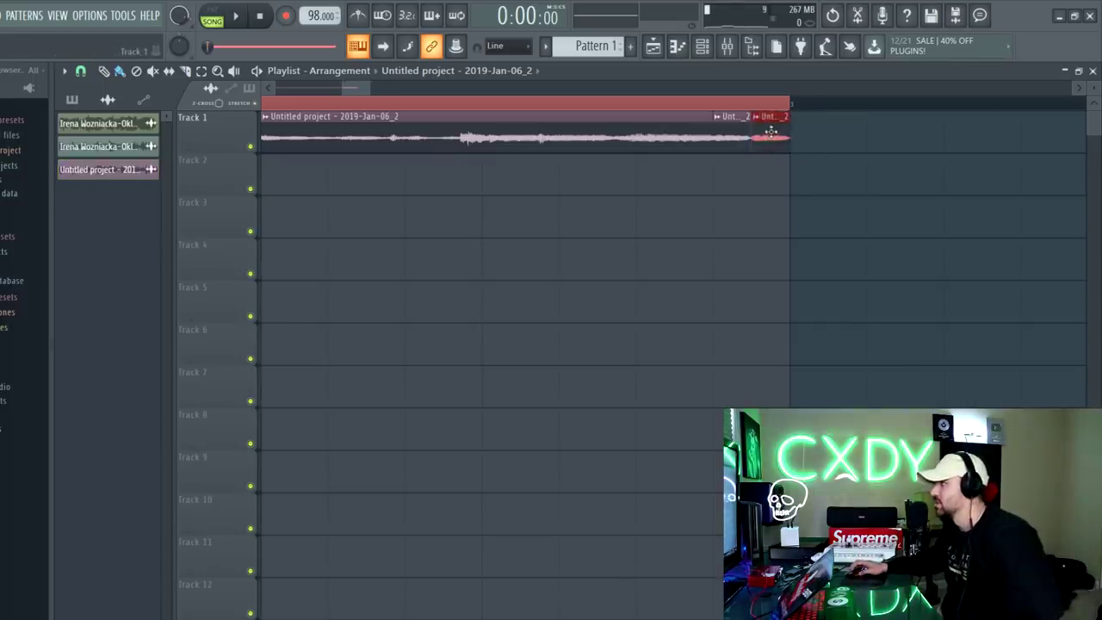
pyautogui.scroll(-2, 516, 258)
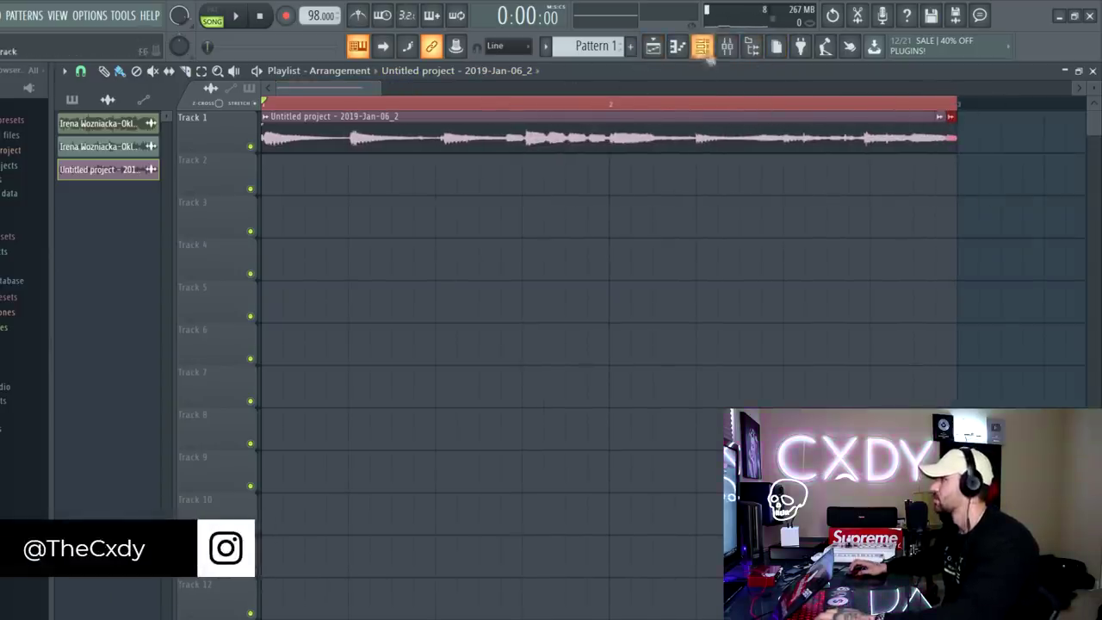
# Reselect the two-bar range over the patched Track 1 clips and change the playlist's snap setting from (none)
pyautogui.click(716, 104)
pyautogui.click(80, 71)
pyautogui.click(96, 100)
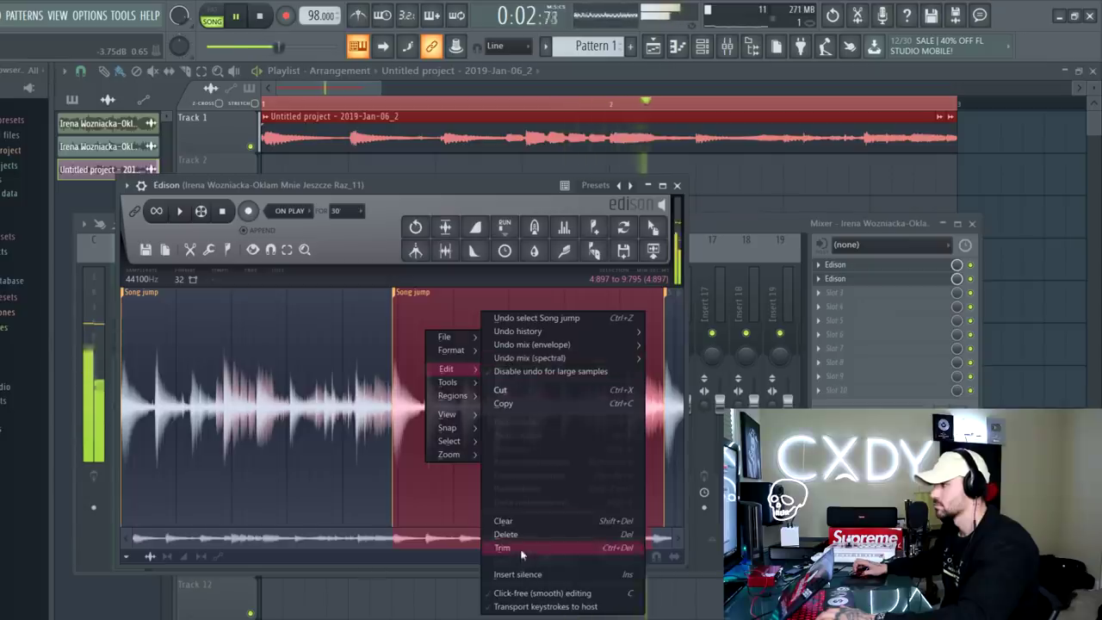
# Replace the patched Track 1 clips with the new Edison recording, trimmed to its second Song jump region and placed on Track 2
pyautogui.click(551, 555)
pyautogui.press('F9')
pyautogui.moveTo(769, 192); pyautogui.dragTo(284, 176)
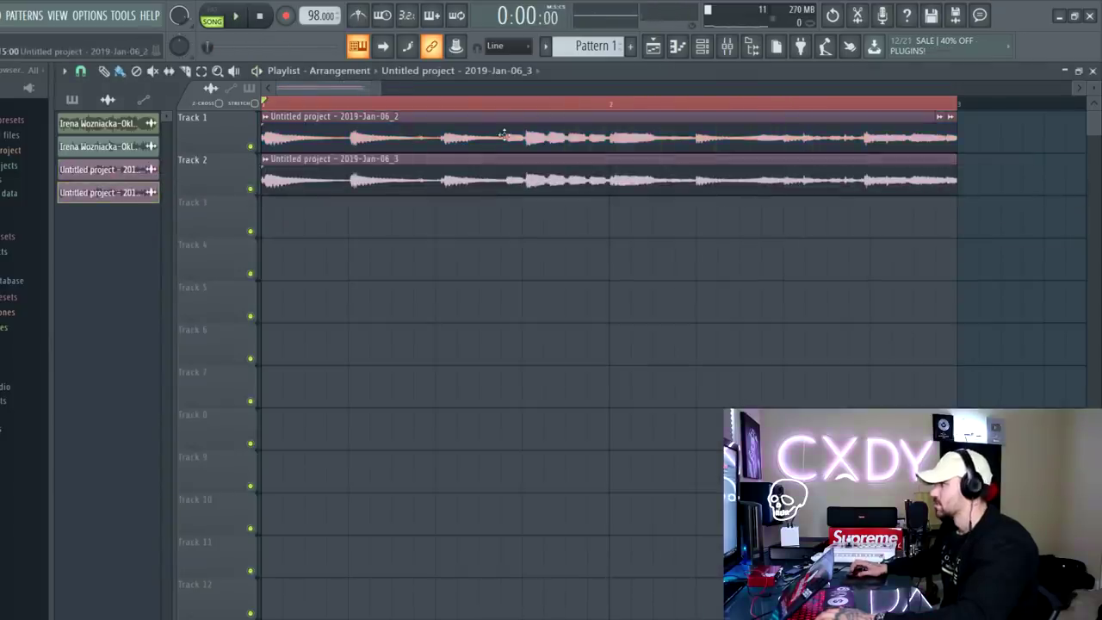
pyautogui.rightClick(945, 133)
# Open the Track 2 clip's sample in a new Fruity Slicer channel
pyautogui.doubleClick(603, 185)
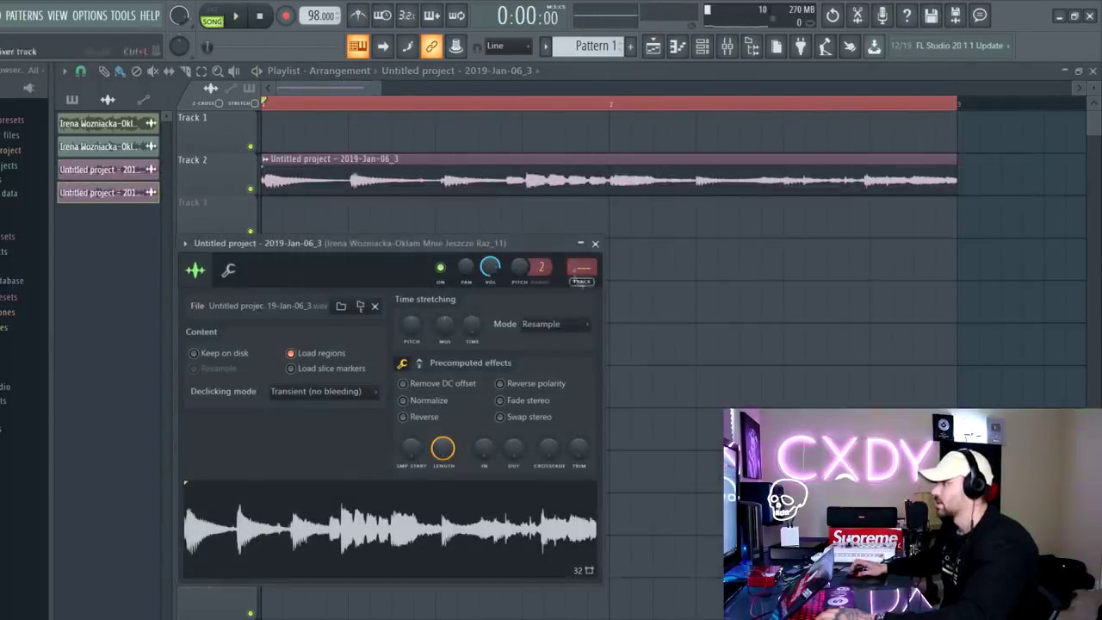
pyautogui.rightClick(378, 521)
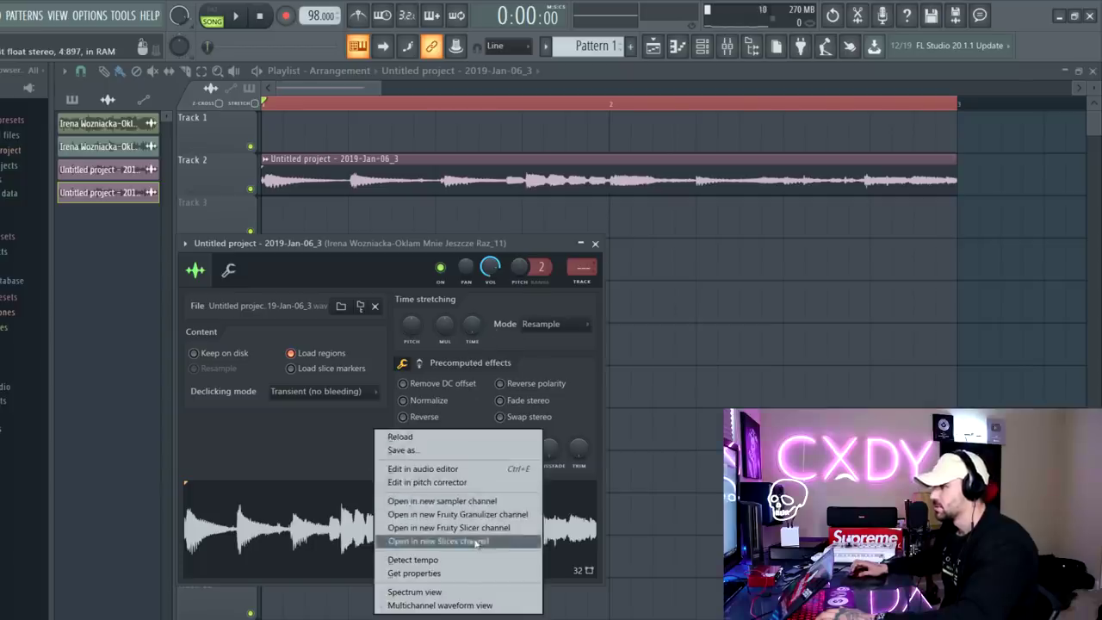
pyautogui.click(449, 526)
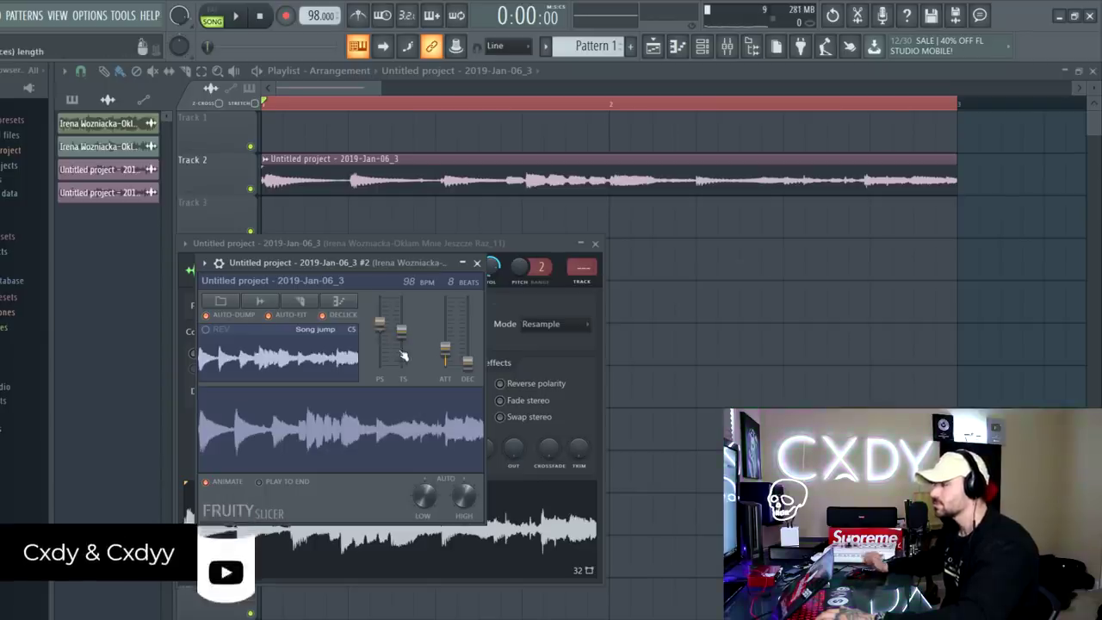
pyautogui.press('Escape')
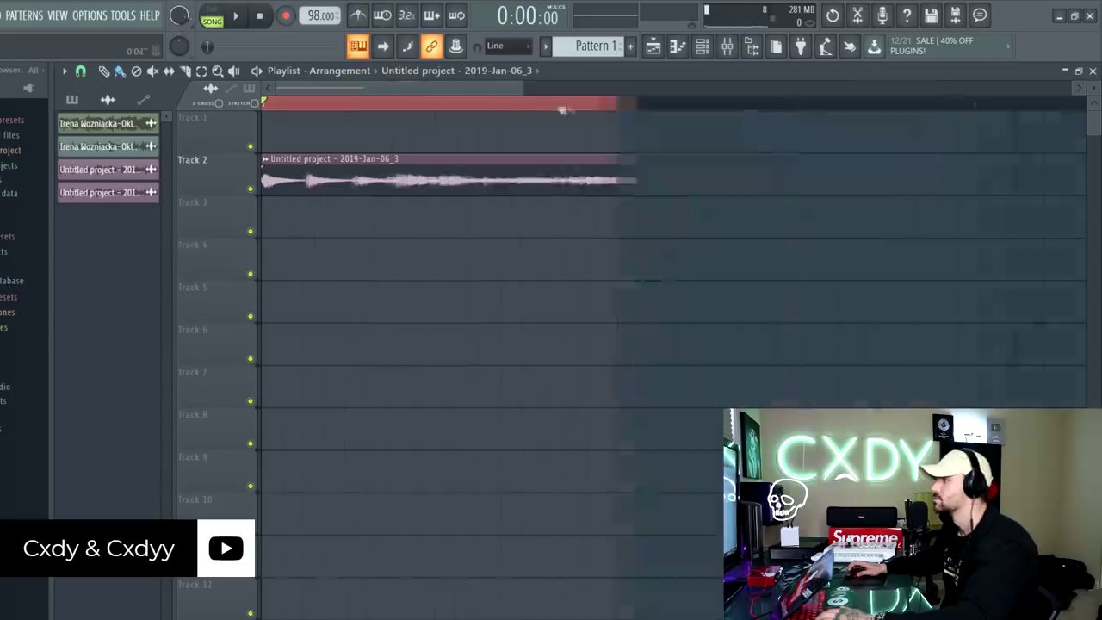
# Slice the sample by beat in Fruity Slicer and place the resulting Pattern 1 on Track 3 in place of the audio clip
pyautogui.click(702, 48)
pyautogui.click(242, 225)
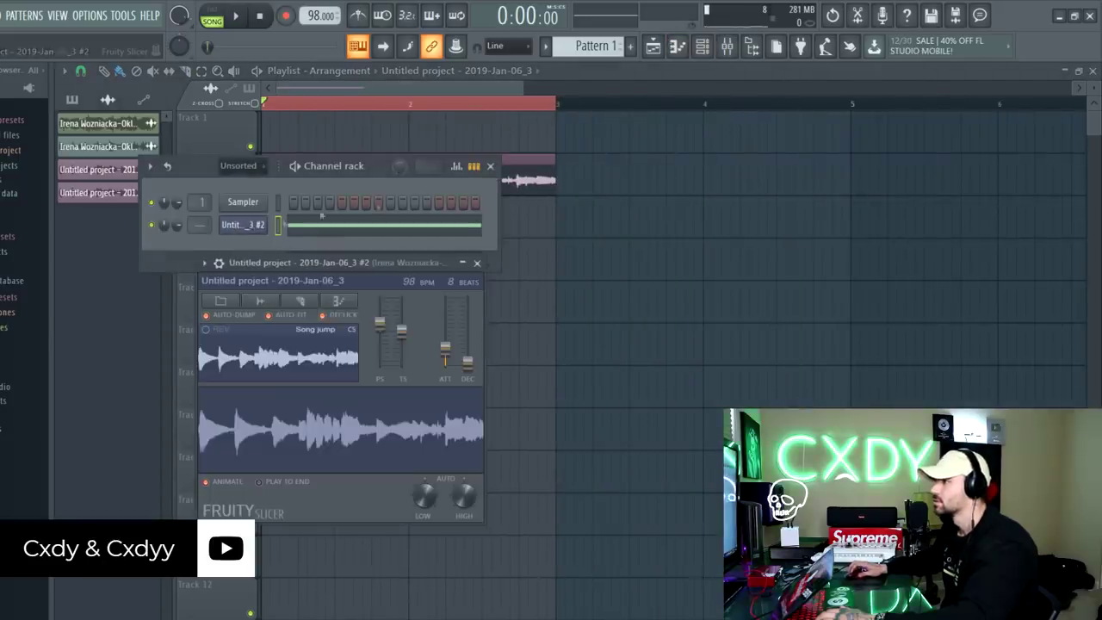
pyautogui.click(300, 301)
pyautogui.click(331, 391)
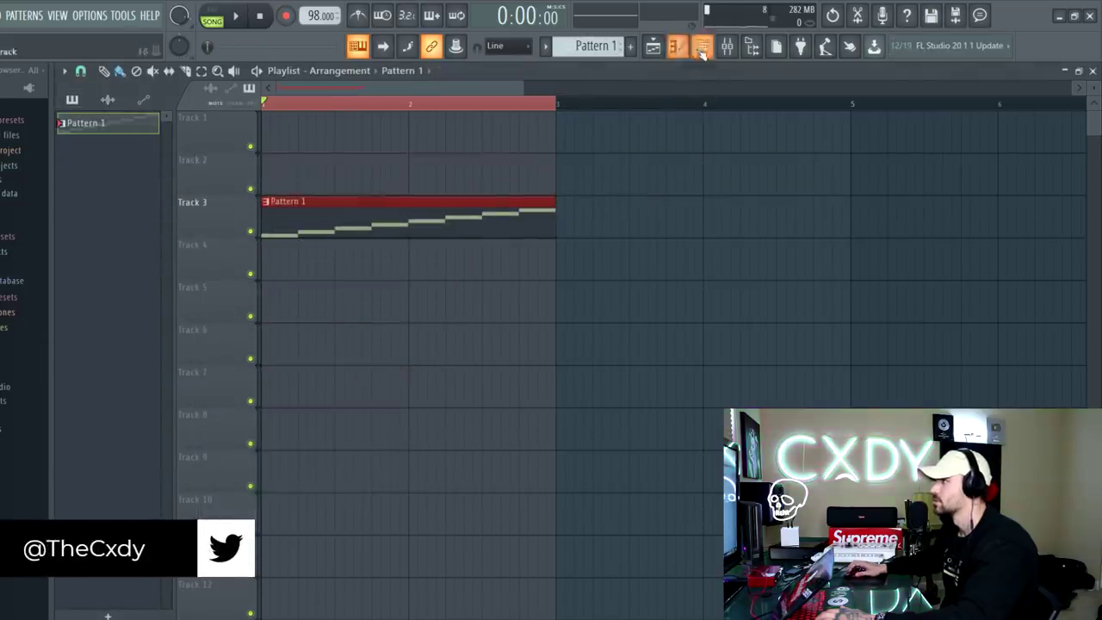
# Route the Fruity Slicer channel to mixer Insert 2 and load Fruity Parametric EQ 2 in its first slot
pyautogui.click(702, 48)
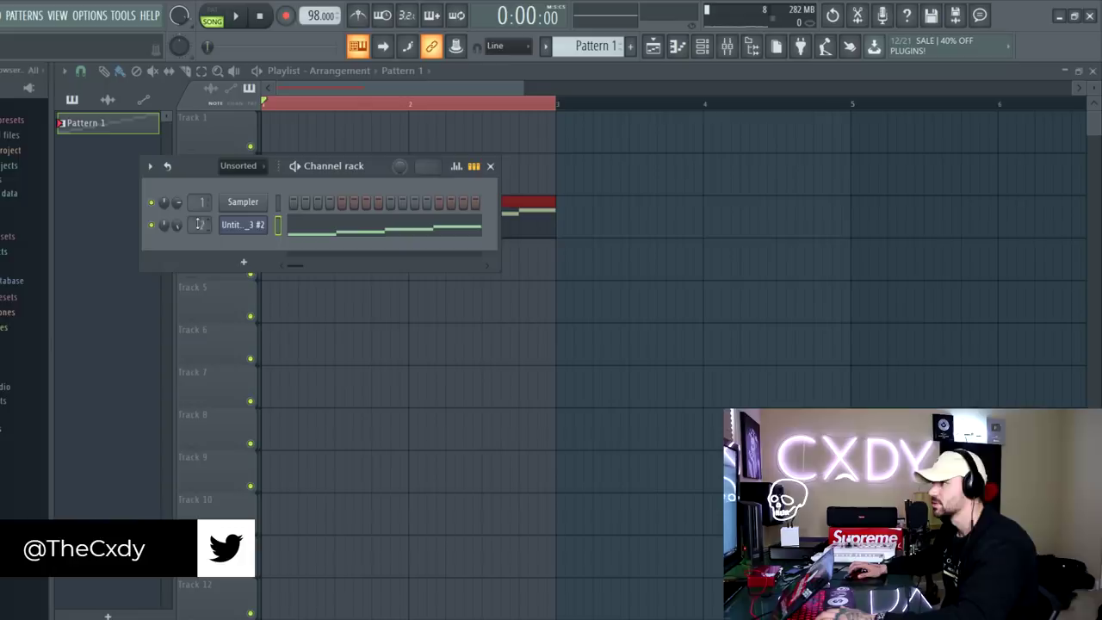
pyautogui.click(727, 48)
pyautogui.click(852, 265)
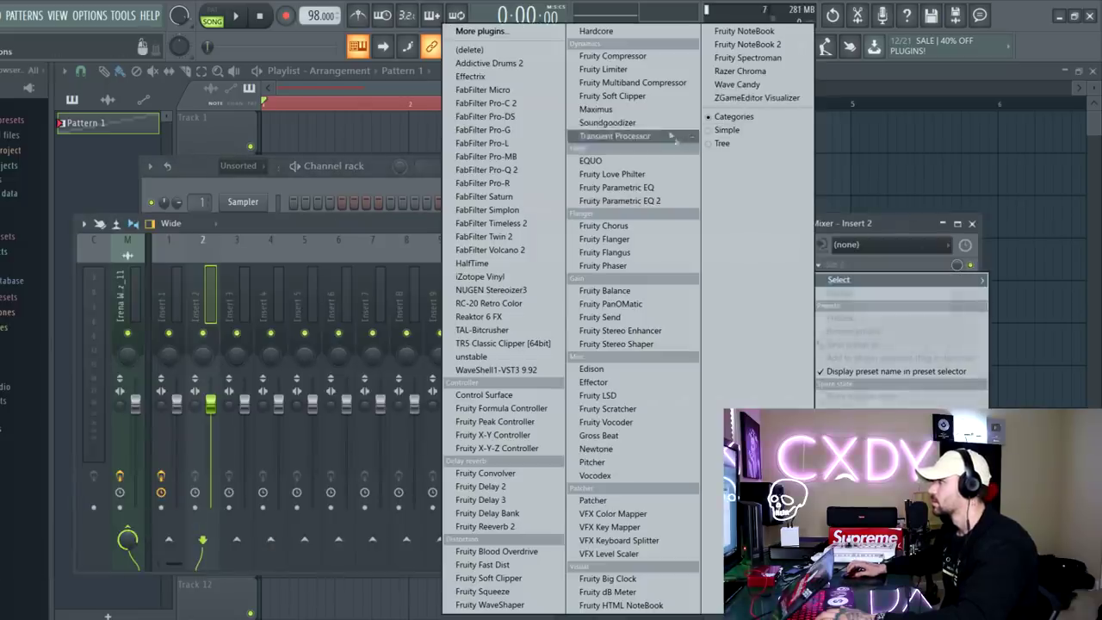
pyautogui.click(645, 207)
# Apply the 20Hz + 18kHz cut preset to the EQ and raise its high-pass band to about 200 Hz
pyautogui.click(604, 245)
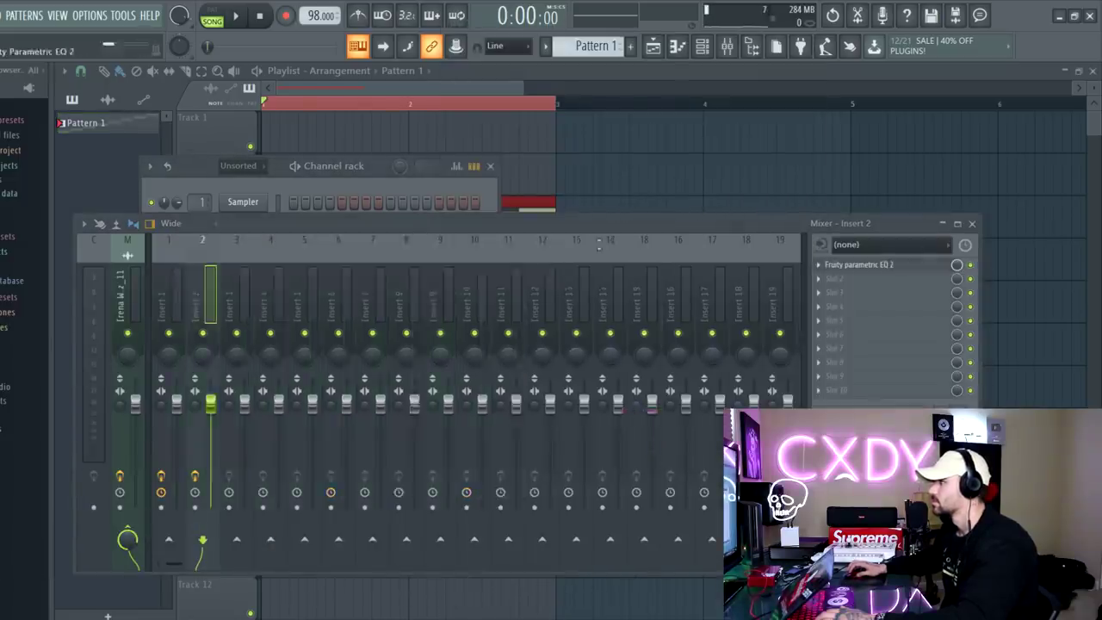
pyautogui.moveTo(197, 368); pyautogui.dragTo(298, 366)
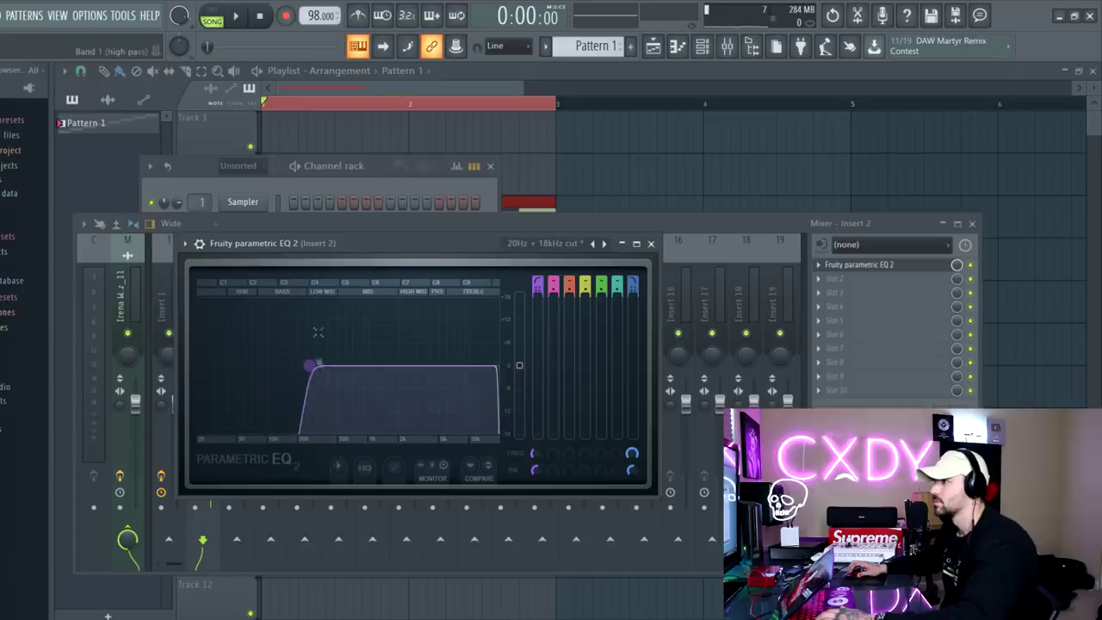
pyautogui.press('F12')
# Play the sliced pattern and duplicate the Pattern 1 clip at bar 3 on Track 3
pyautogui.press('space')
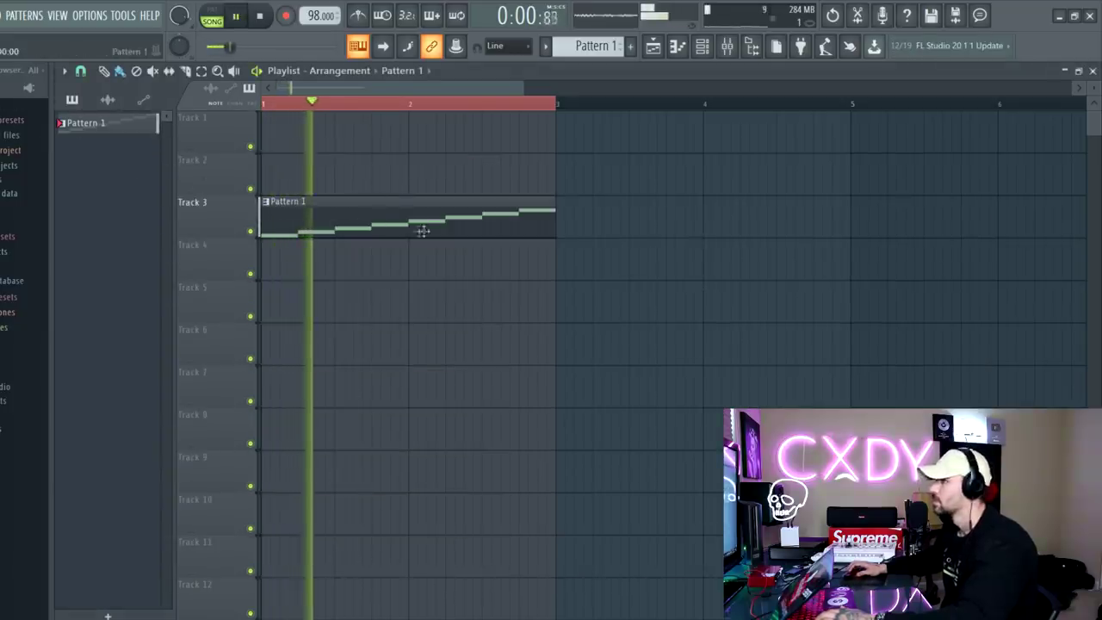
pyautogui.scroll(2, 445, 109)
pyautogui.scroll(-3, 517, 215)
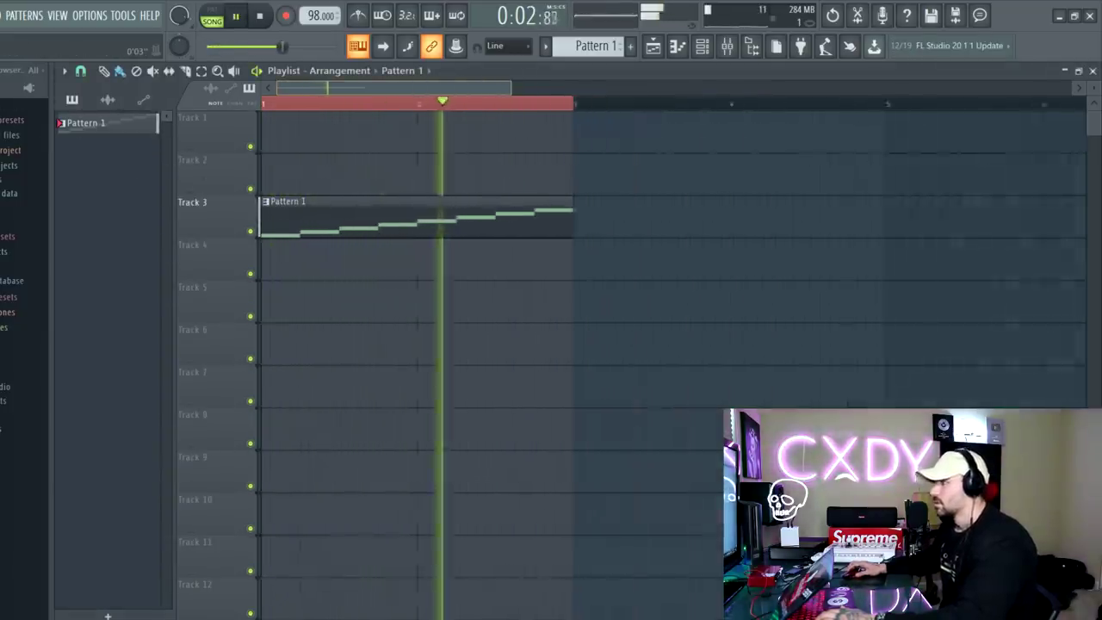
pyautogui.click(523, 226)
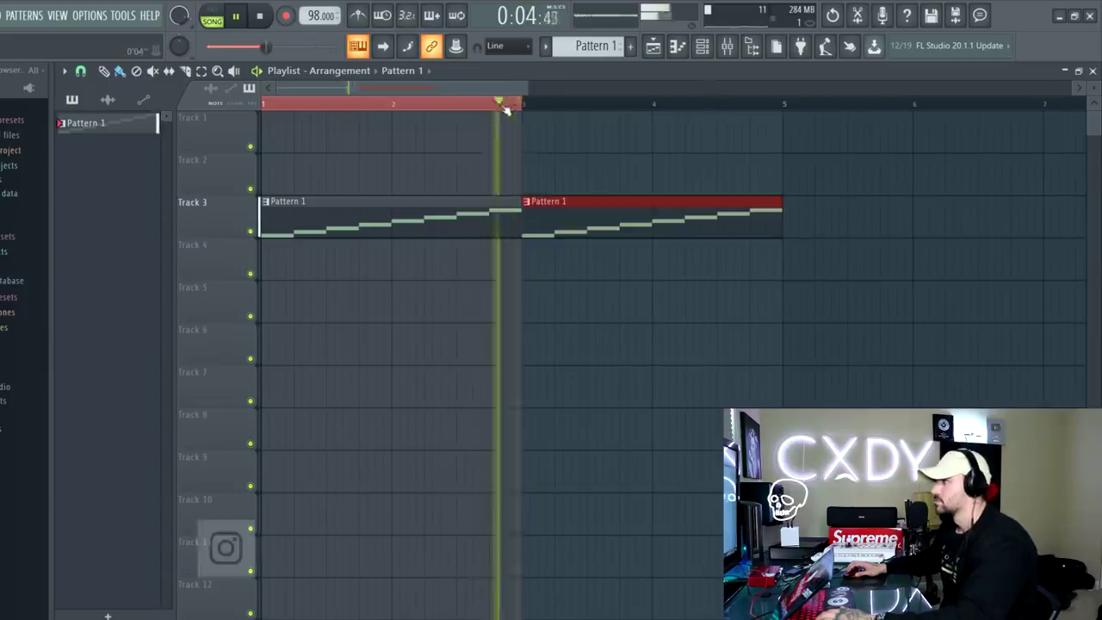
pyautogui.press('space')
# Make the Pattern 1 clip at bar 3 unique, open its notes in the piano roll and start playback
pyautogui.rightClick(268, 209)
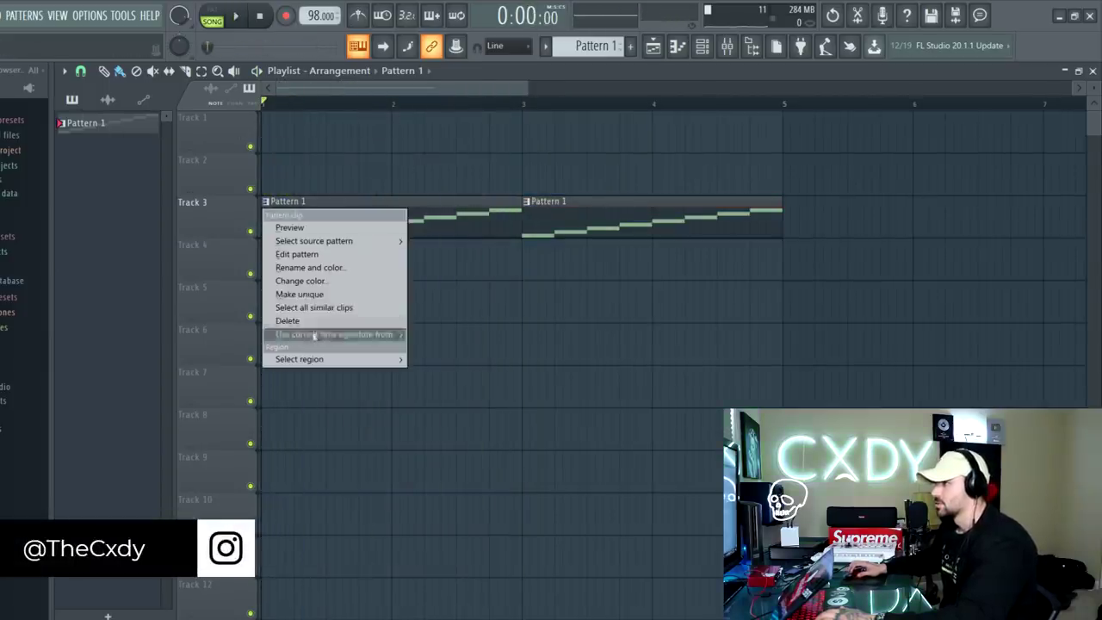
pyautogui.click(515, 220)
pyautogui.rightClick(527, 203)
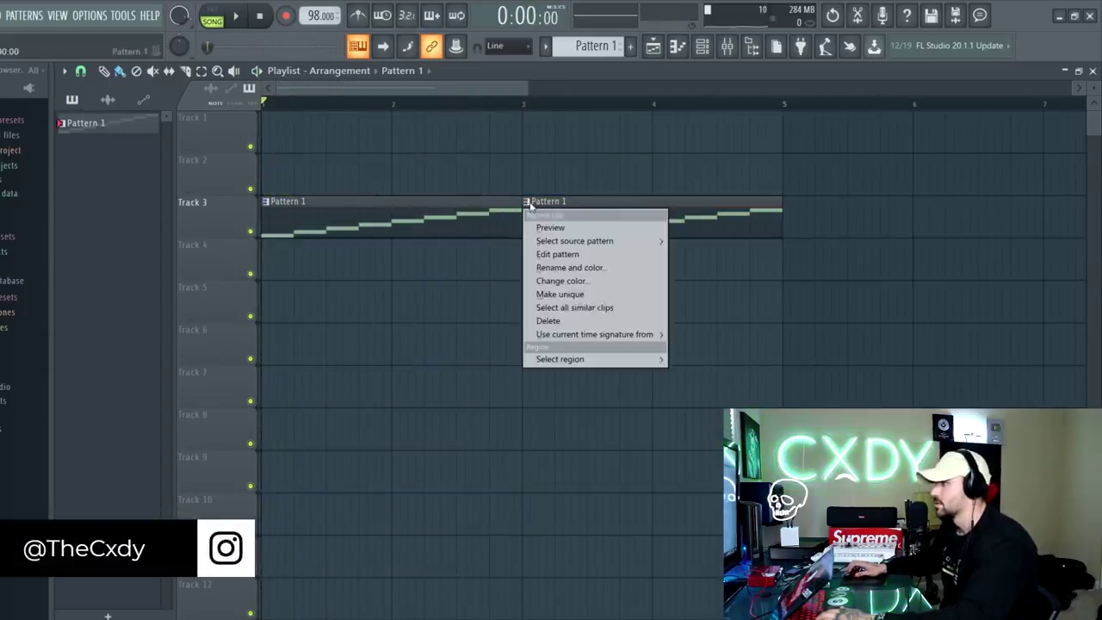
pyautogui.click(556, 296)
pyautogui.doubleClick(566, 226)
pyautogui.press('space')
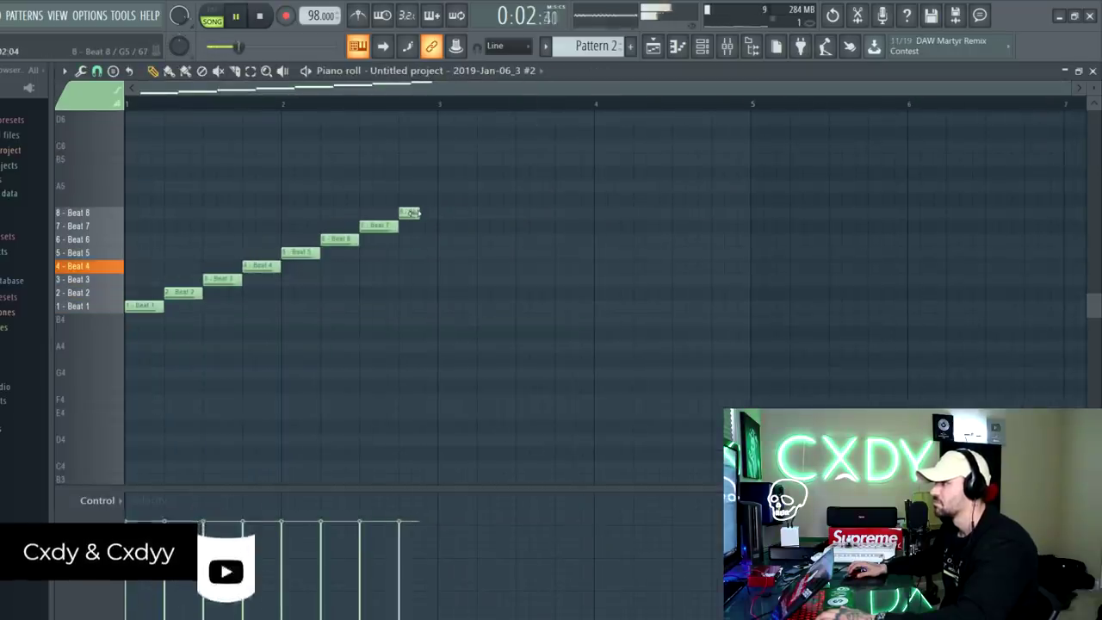
# Change the piano roll snap, redraw the Beat 8 note at half a beat and add a half-beat Beat 7 note ending at bar 3
pyautogui.rightClick(408, 212)
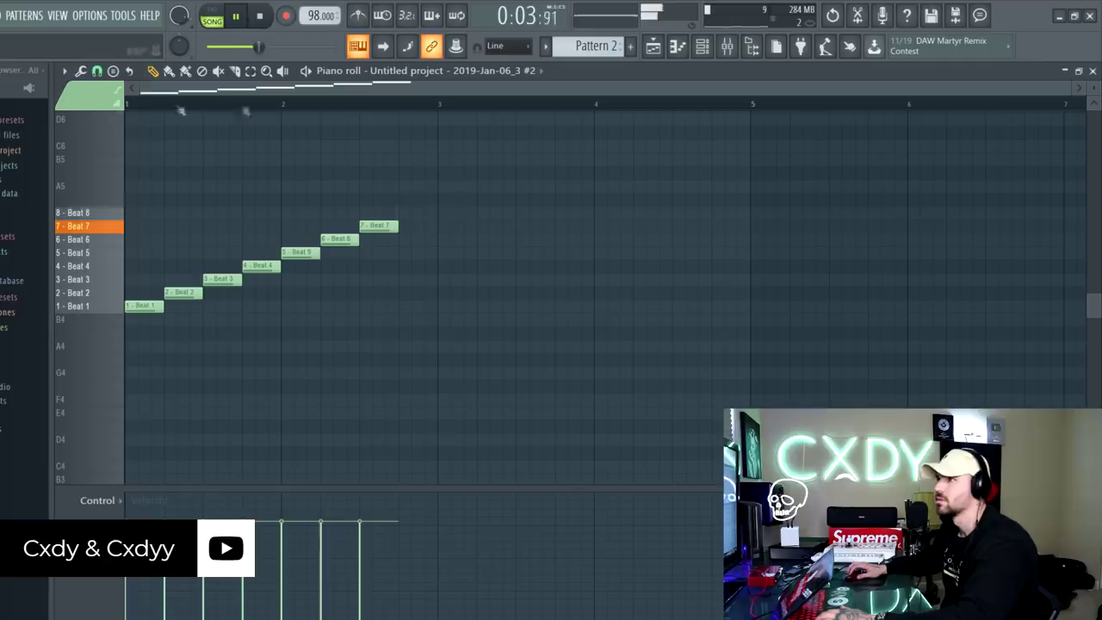
pyautogui.click(97, 72)
pyautogui.click(120, 160)
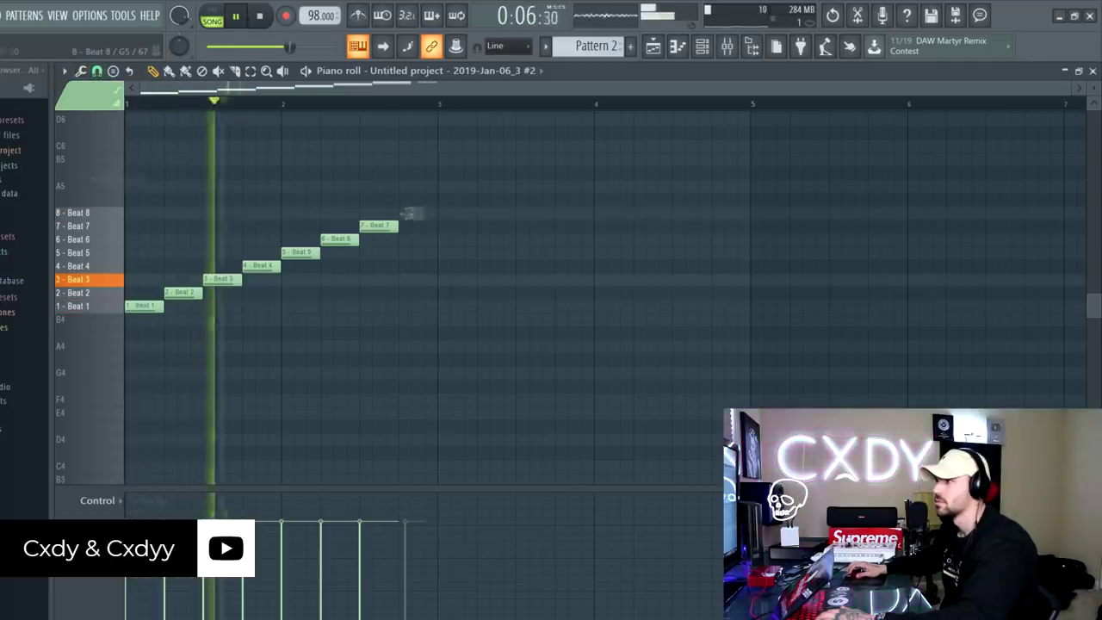
pyautogui.click(408, 213)
pyautogui.moveTo(439, 211)
pyautogui.mouseDown()
pyautogui.moveTo(418, 211)
pyautogui.moveTo(429, 240)
pyautogui.moveTo(426, 215)
pyautogui.mouseUp()
pyautogui.click(423, 238)
# Play Pattern 2, move its last short note to Beat 4, listen again and close the piano roll
pyautogui.press('space')
pyautogui.press('space')
pyautogui.scroll(-1, 424, 213)
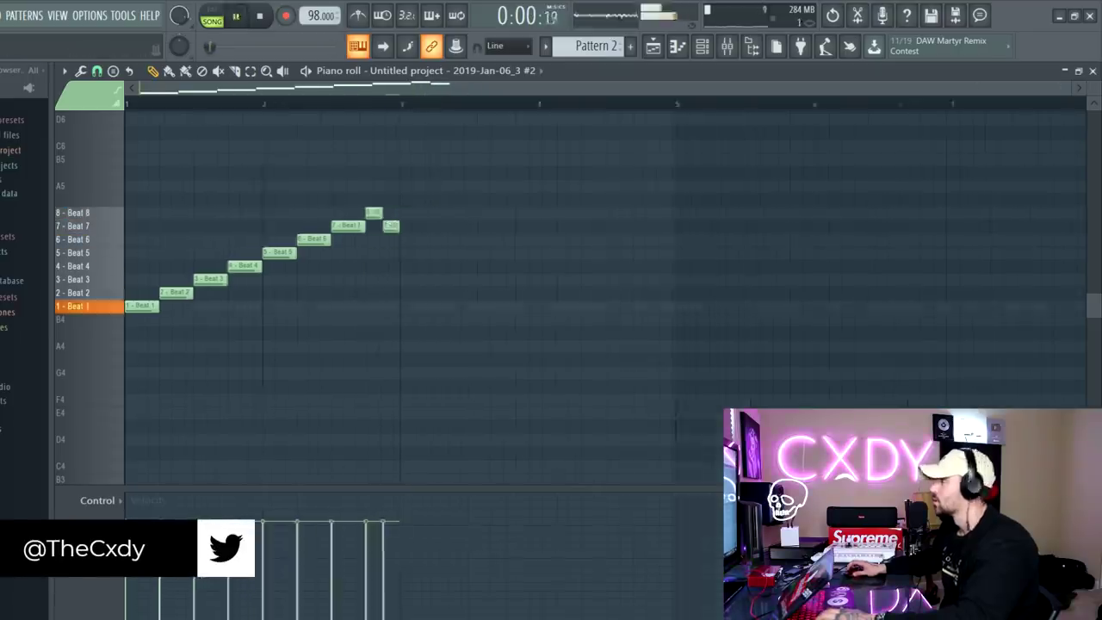
pyautogui.press('space')
pyautogui.press('space')
pyautogui.moveTo(388, 223); pyautogui.dragTo(389, 268)
pyautogui.press('space')
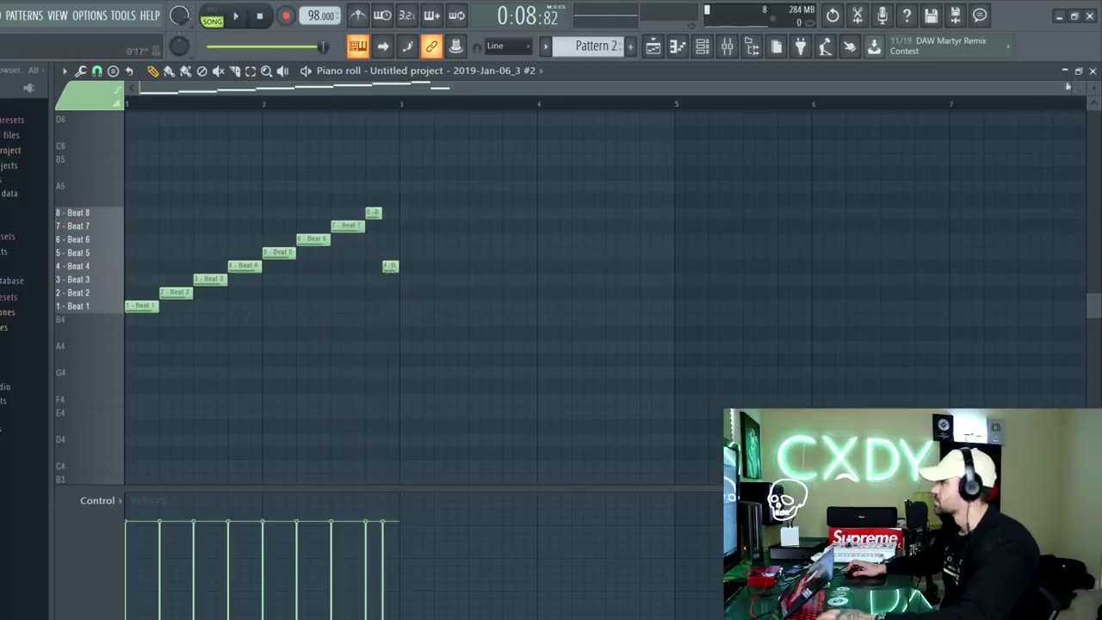
pyautogui.click(1092, 71)
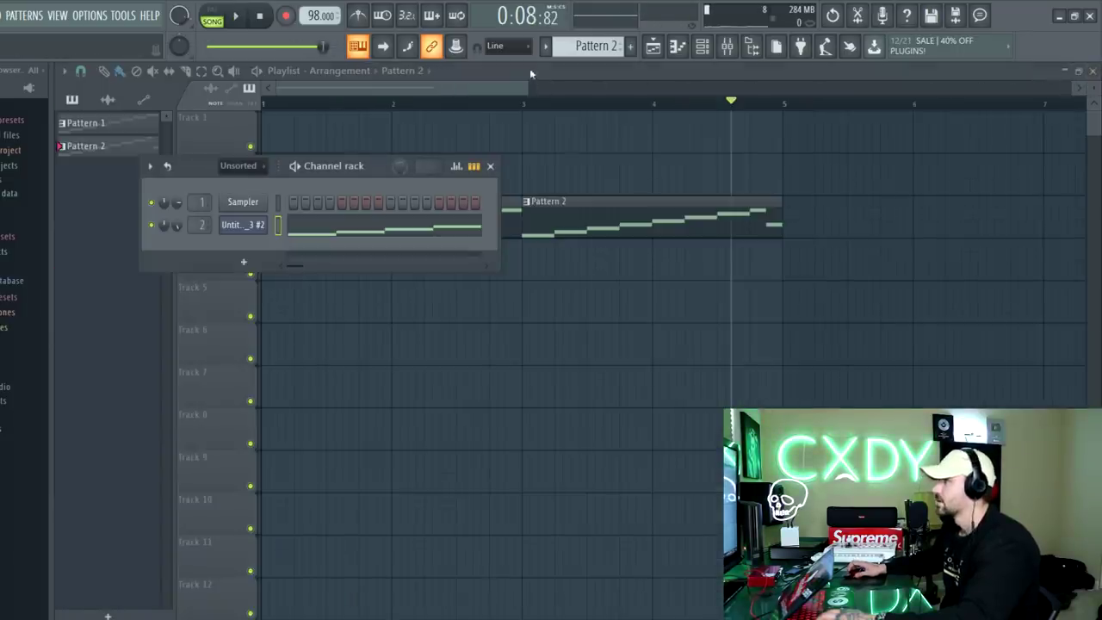
# Open the Edison in the Master track's second slot and audition the original song at several points to find a new section
pyautogui.click(727, 49)
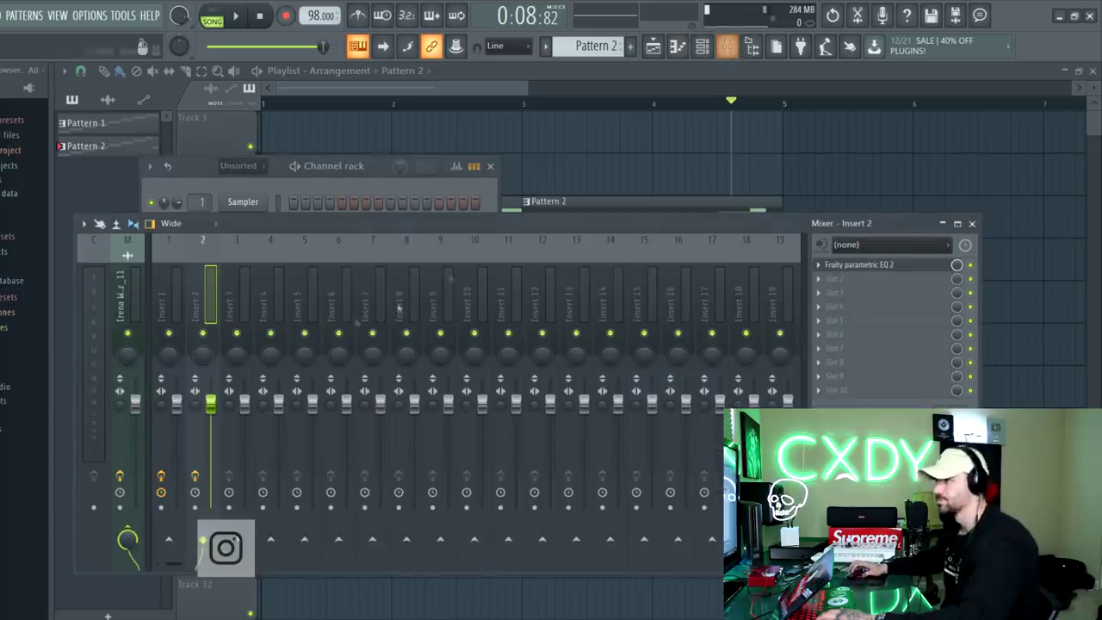
pyautogui.click(127, 296)
pyautogui.click(863, 277)
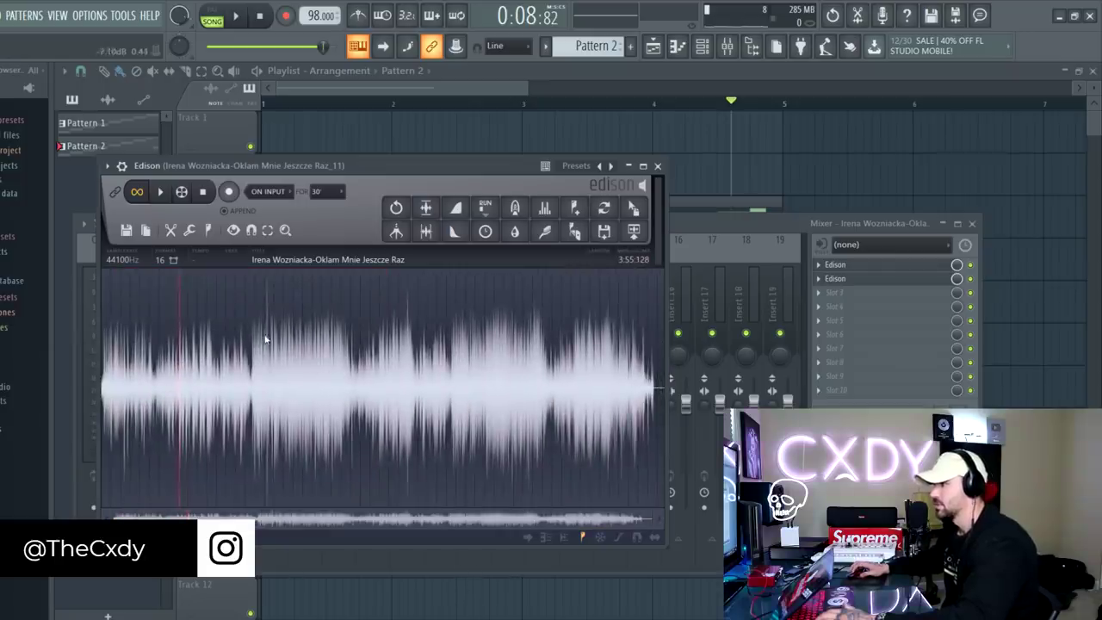
pyautogui.press('space')
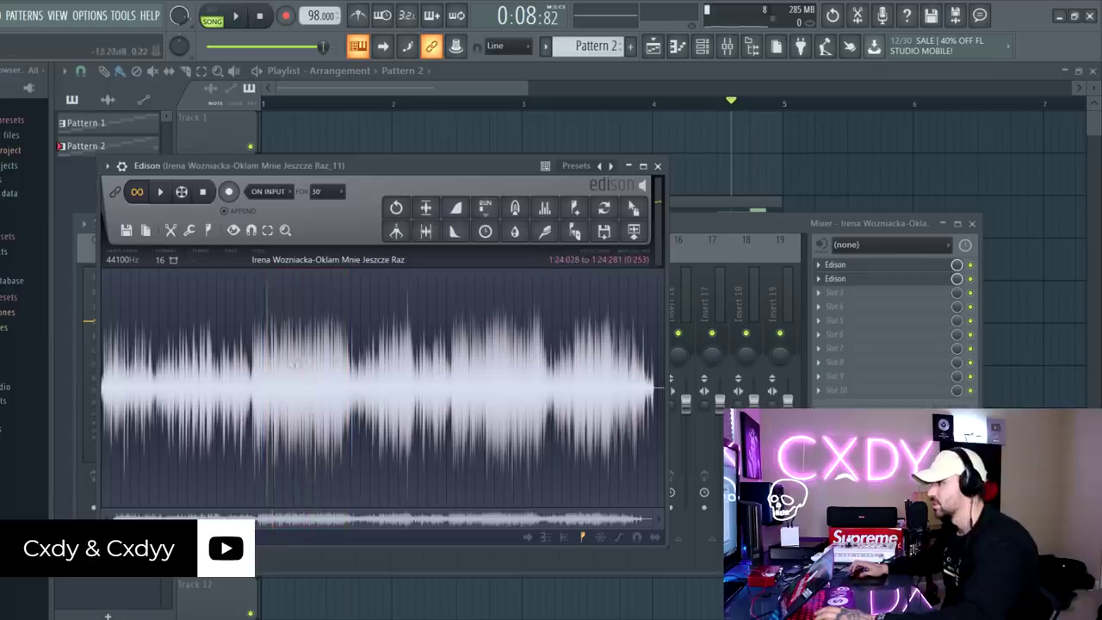
pyautogui.click(217, 385)
pyautogui.press('space')
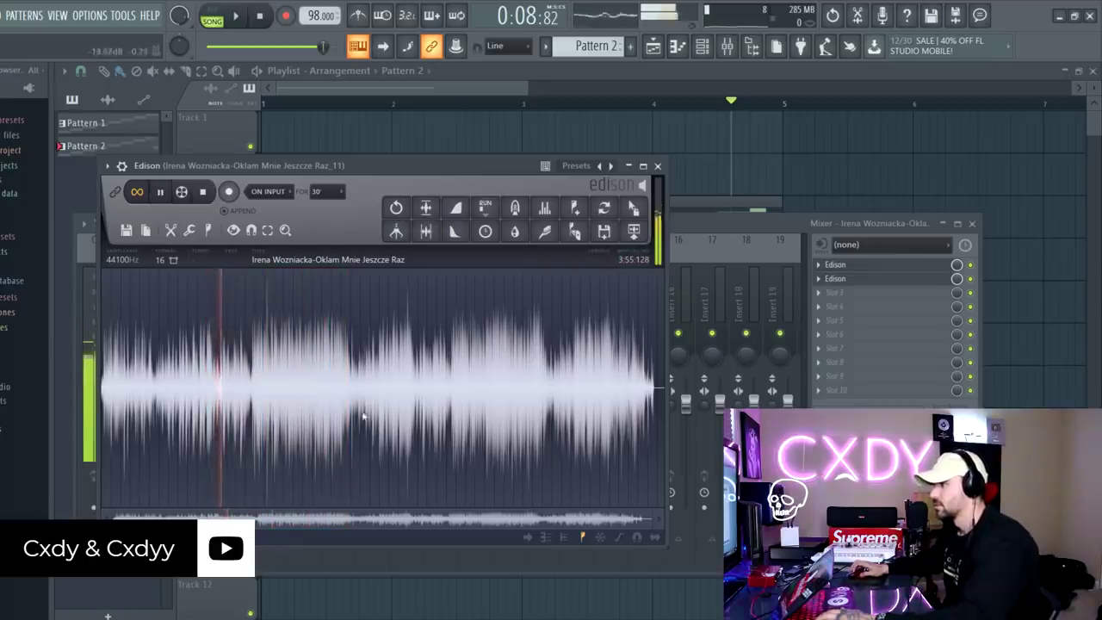
pyautogui.scroll(4, 365, 405)
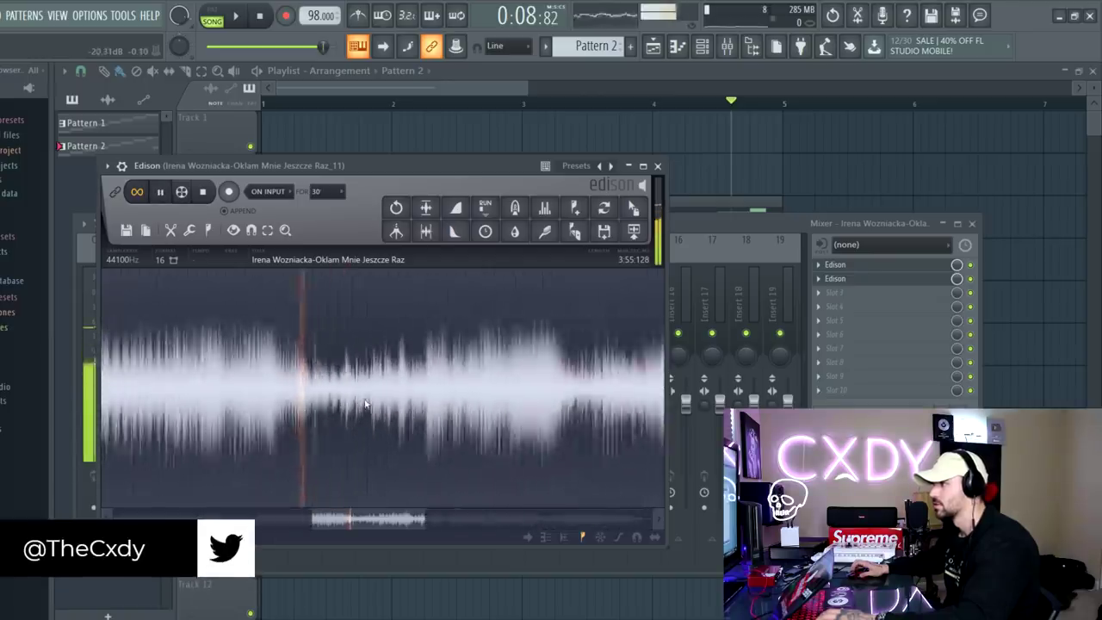
pyautogui.scroll(3, 365, 404)
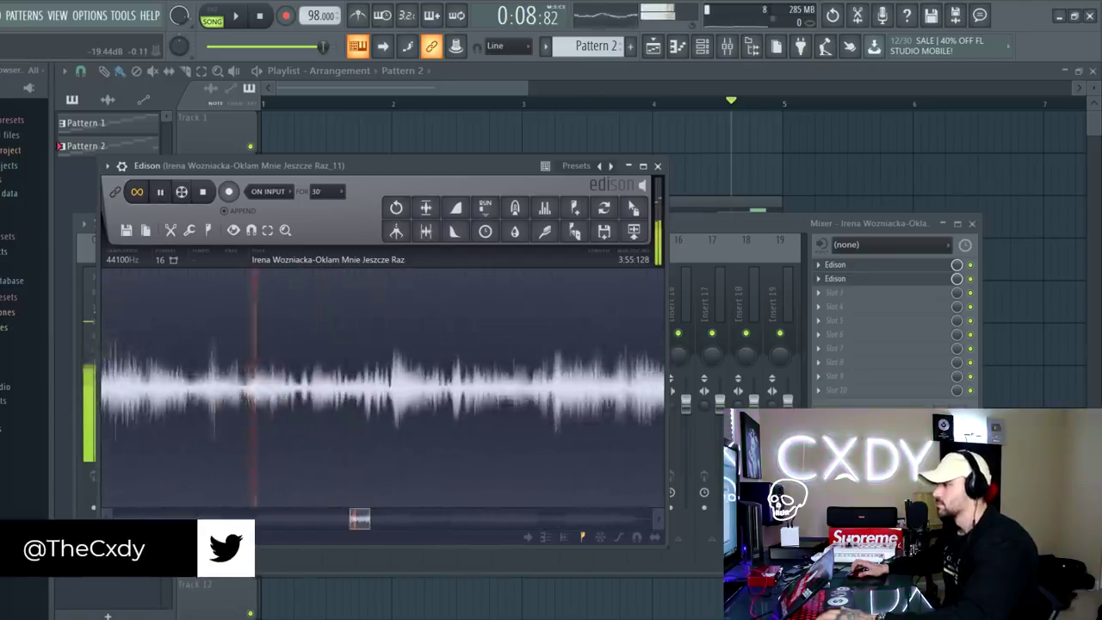
# Select a new section of the song and align the selection's start with the sound's onset at about 1:47.799
pyautogui.scroll(2, 396, 404)
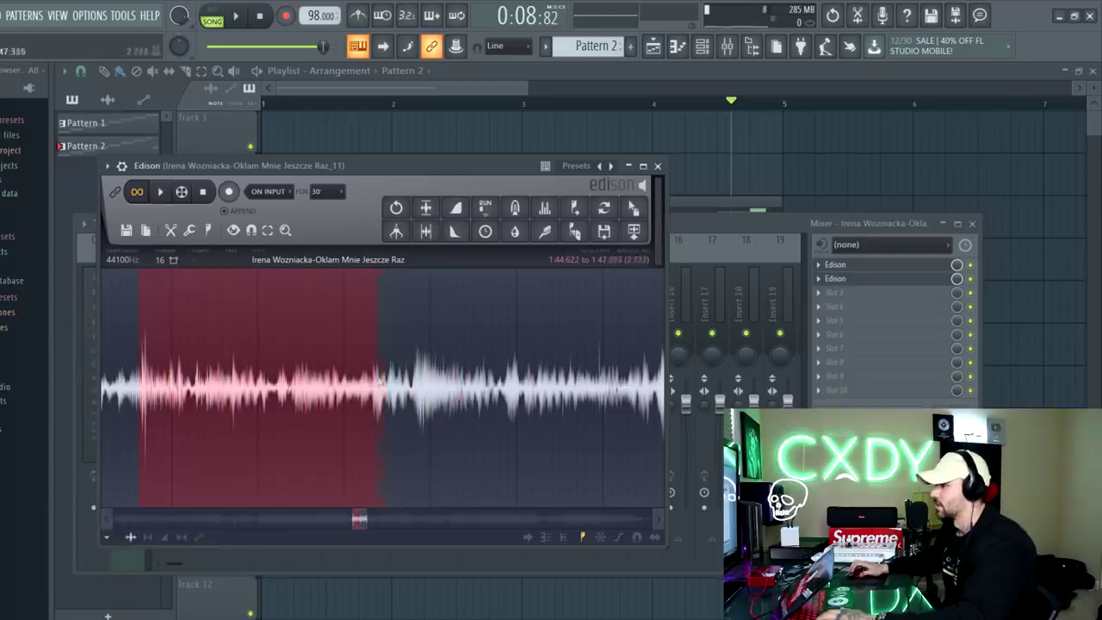
pyautogui.scroll(2, 383, 387)
pyautogui.scroll(3, 459, 399)
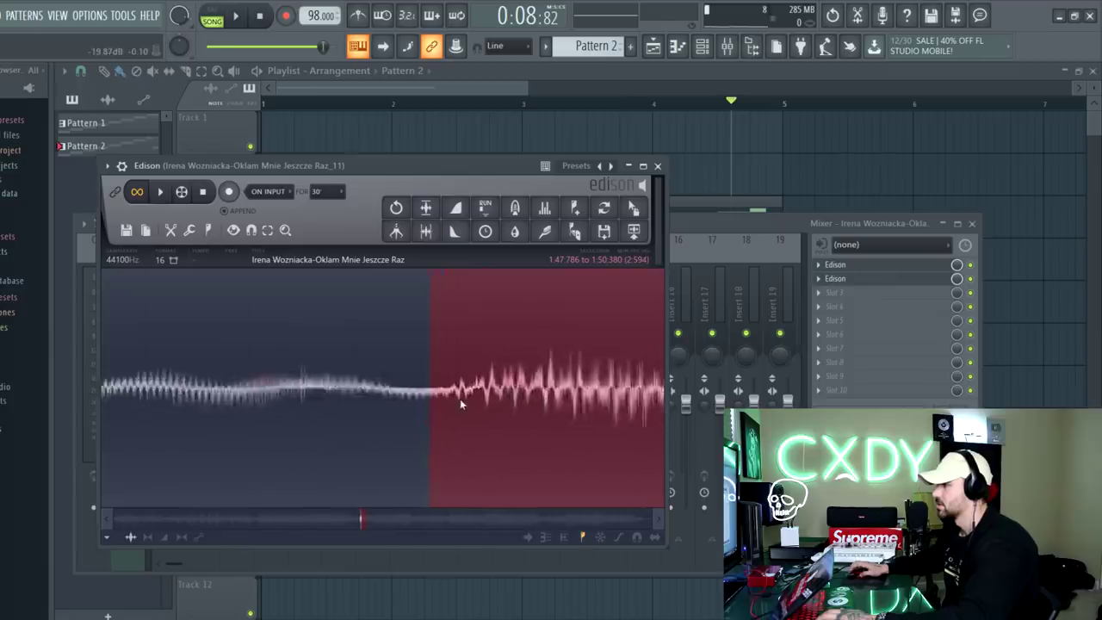
pyautogui.scroll(4, 444, 400)
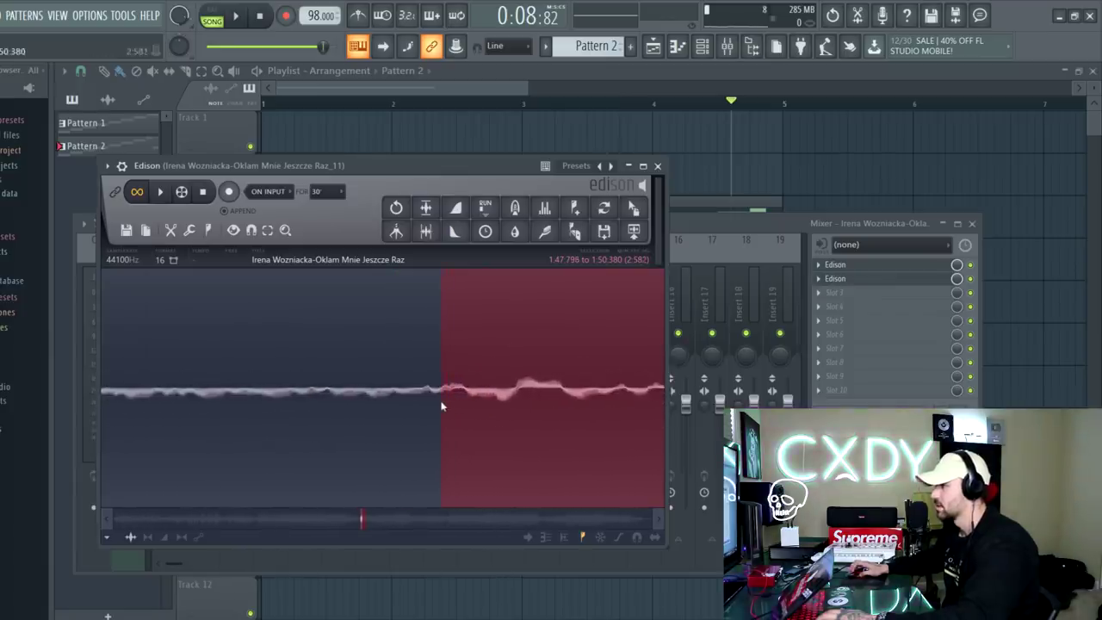
pyautogui.scroll(3, 430, 400)
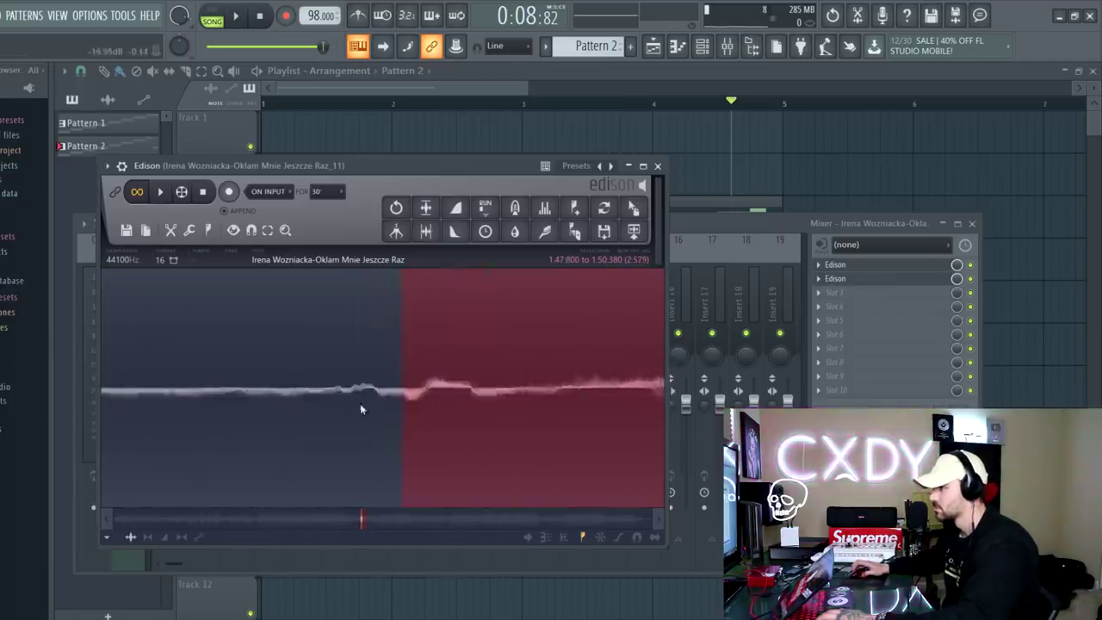
pyautogui.scroll(-6, 382, 413)
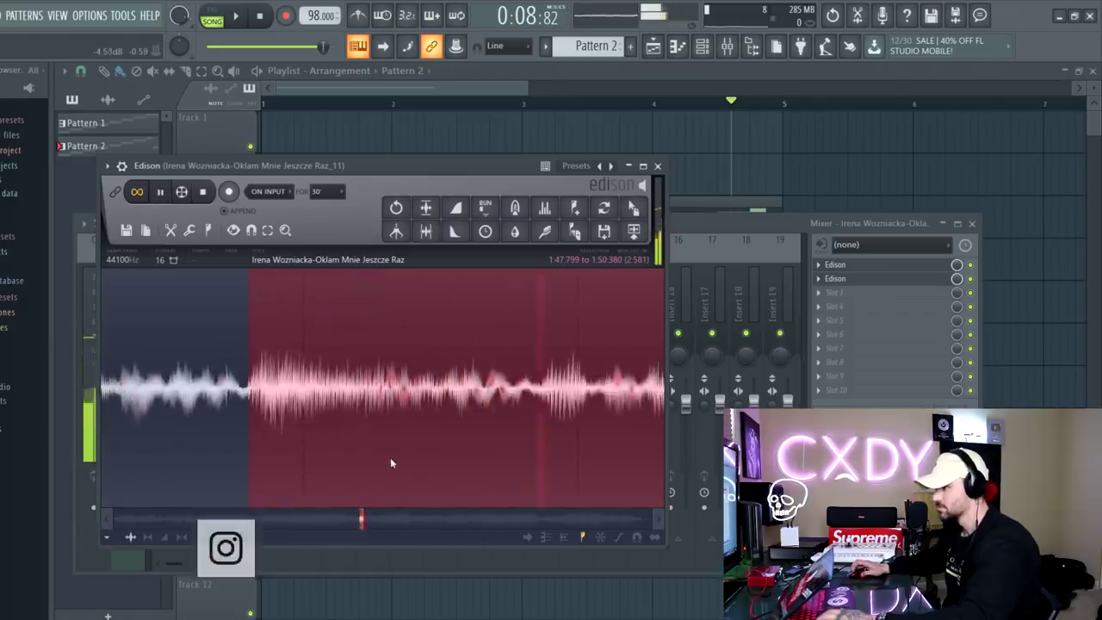
# Extend the selection's end to about 1:59.205 while it plays
pyautogui.moveTo(469, 435); pyautogui.dragTo(660, 421)
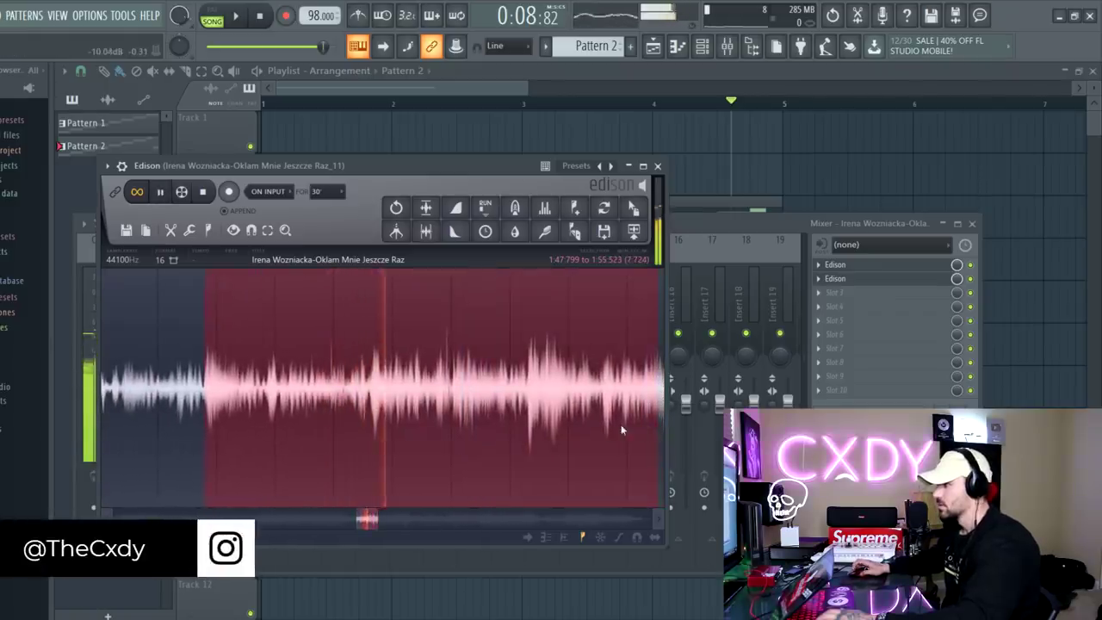
pyautogui.scroll(-2, 600, 421)
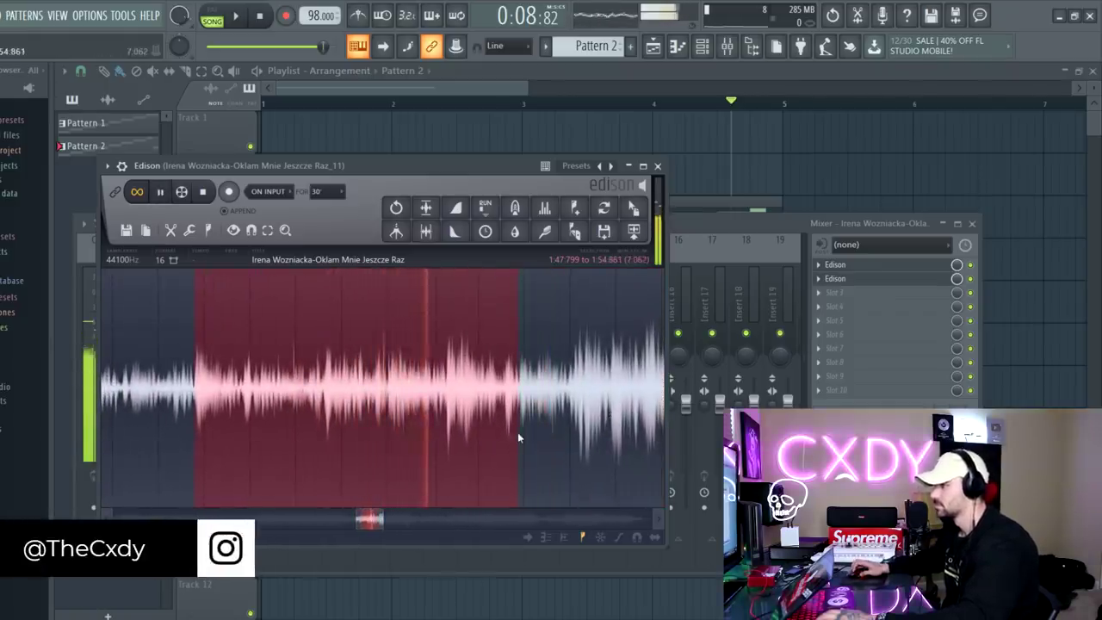
pyautogui.moveTo(518, 432); pyautogui.dragTo(496, 420)
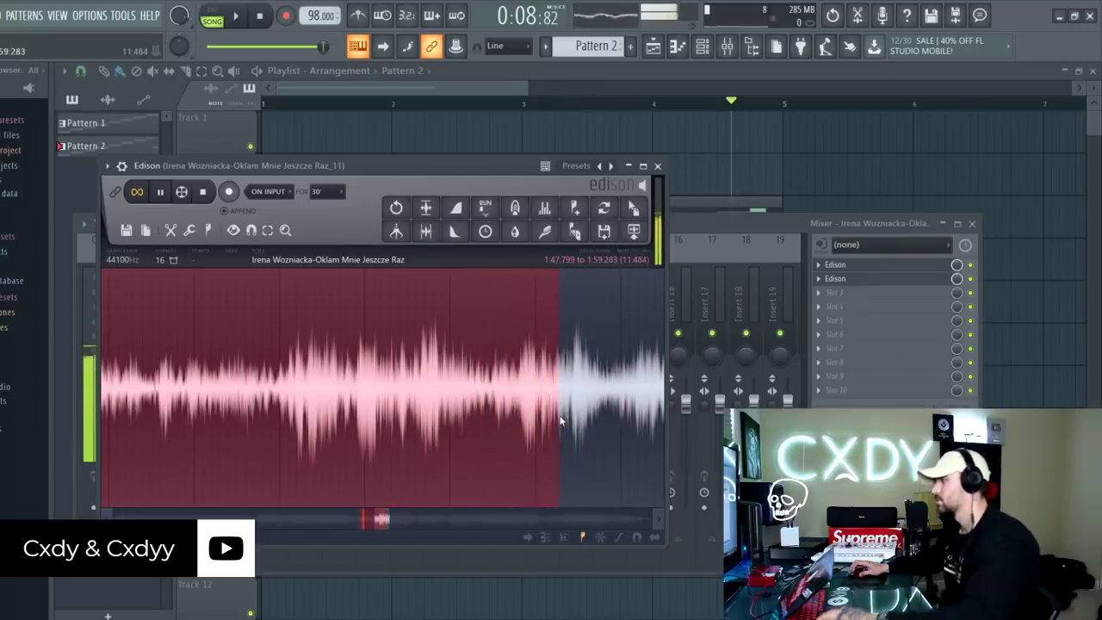
pyautogui.moveTo(560, 420); pyautogui.dragTo(561, 423)
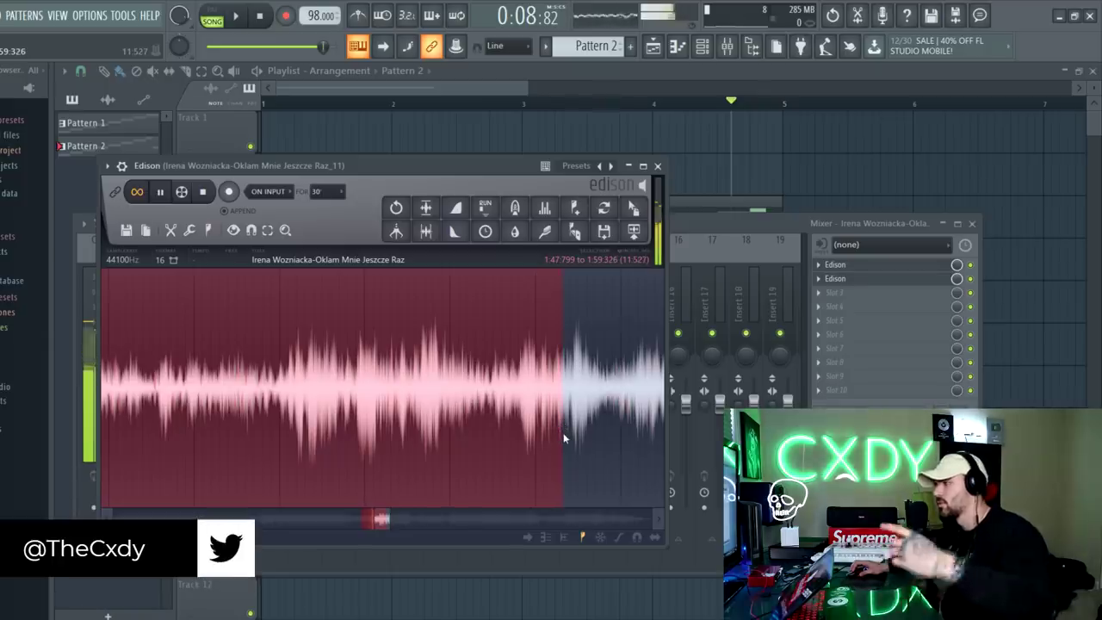
pyautogui.moveTo(562, 433); pyautogui.dragTo(552, 432)
# Fine-tune the selection's end to the zero crossing at 1:59.078 and stop playback
pyautogui.scroll(1, 563, 442)
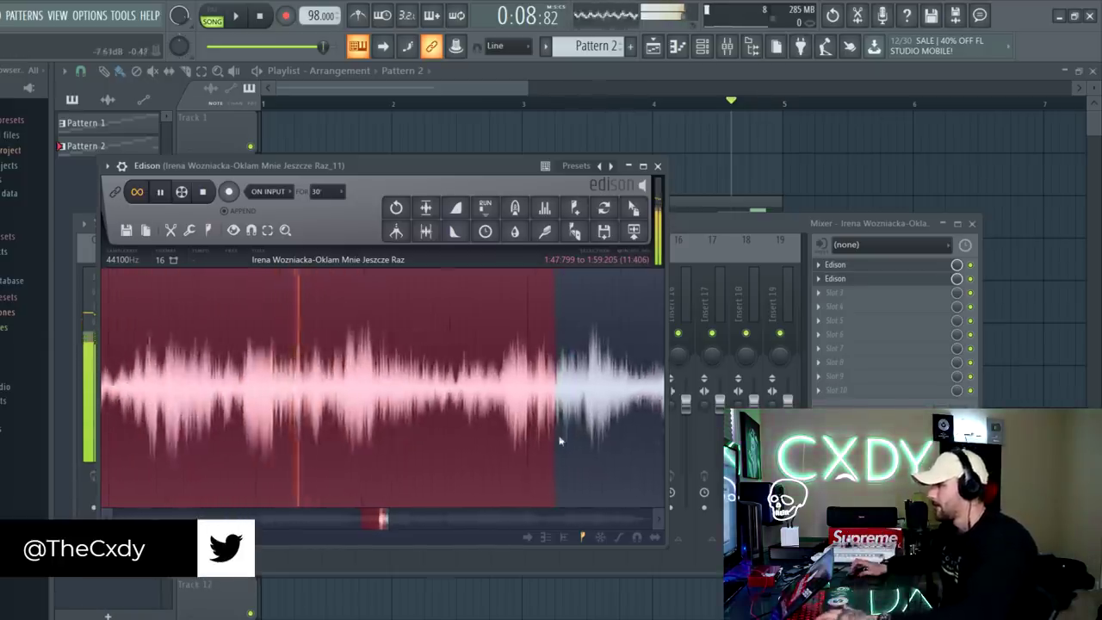
pyautogui.moveTo(555, 444); pyautogui.dragTo(529, 439)
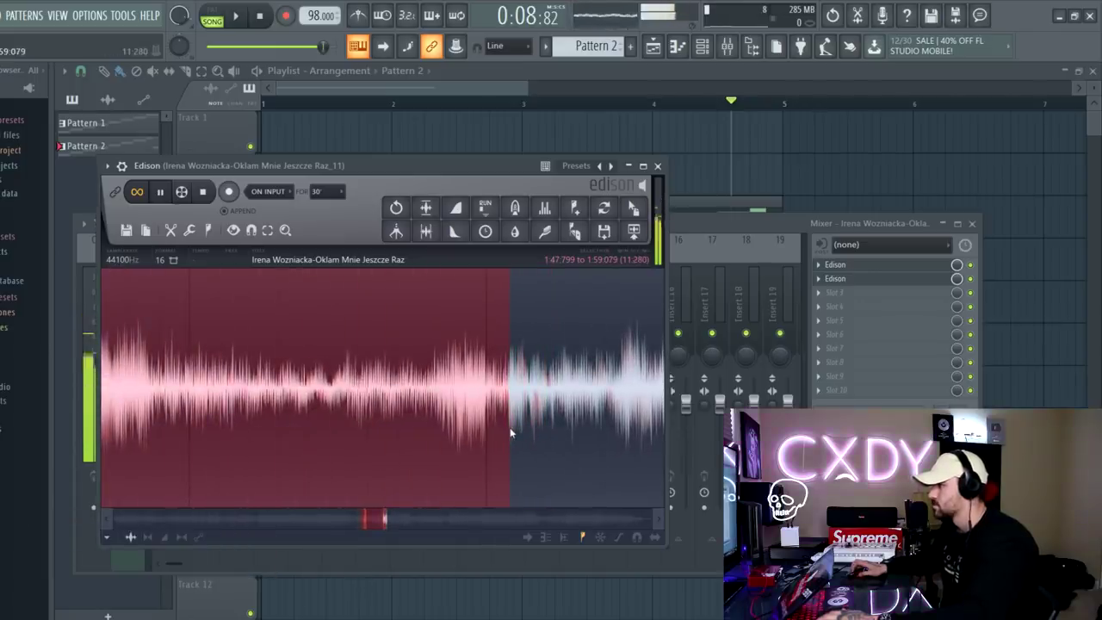
pyautogui.scroll(1, 510, 427)
pyautogui.press('space')
pyautogui.scroll(4, 482, 413)
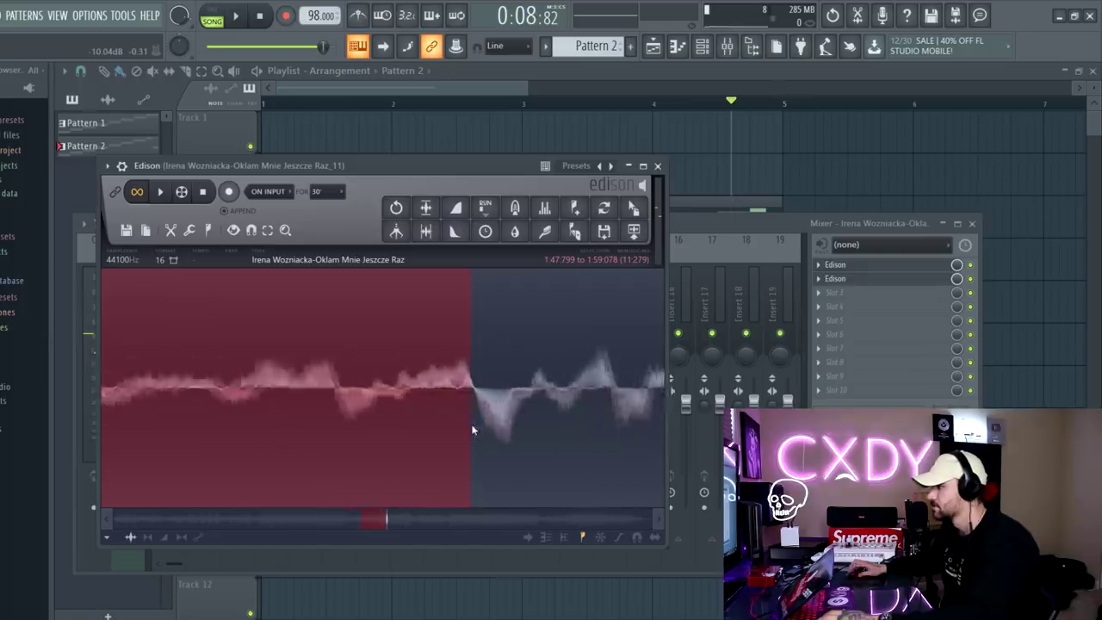
pyautogui.scroll(3, 478, 387)
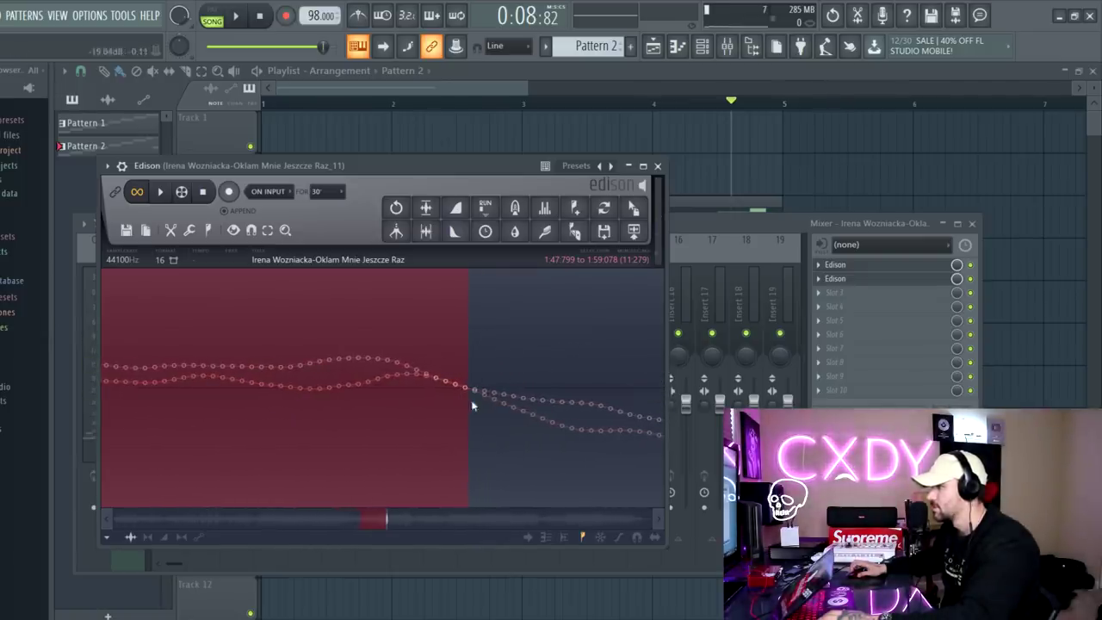
# Send the selected section to the playlist on Track 1 and time-stretch the clip to span four bars, ending at bar 5
pyautogui.click(632, 232)
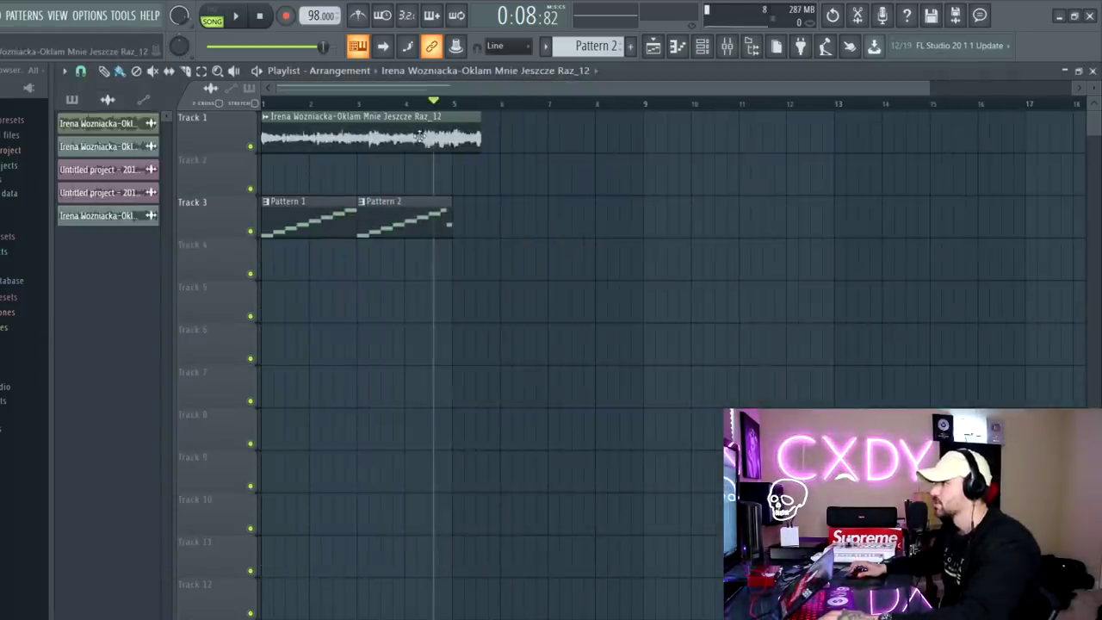
pyautogui.moveTo(463, 310); pyautogui.dragTo(538, 187)
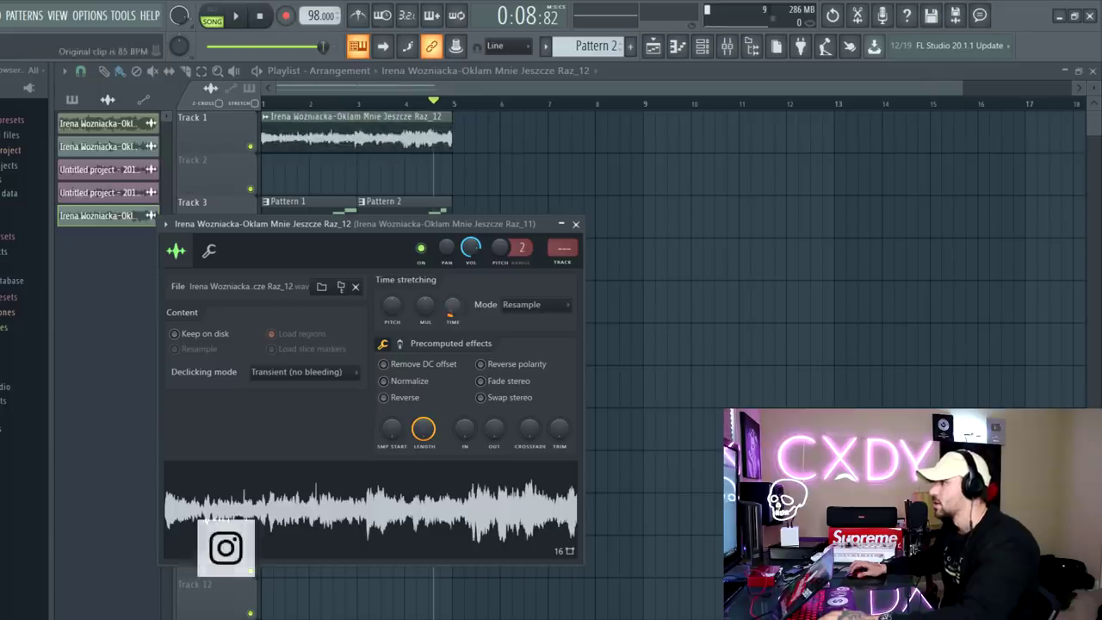
pyautogui.press('Escape')
# Move the Pattern 1 and Pattern 2 clips to start at bar 5 on Track 3 and open the Track 1 audio clip's channel settings
pyautogui.moveTo(536, 201); pyautogui.dragTo(483, 228)
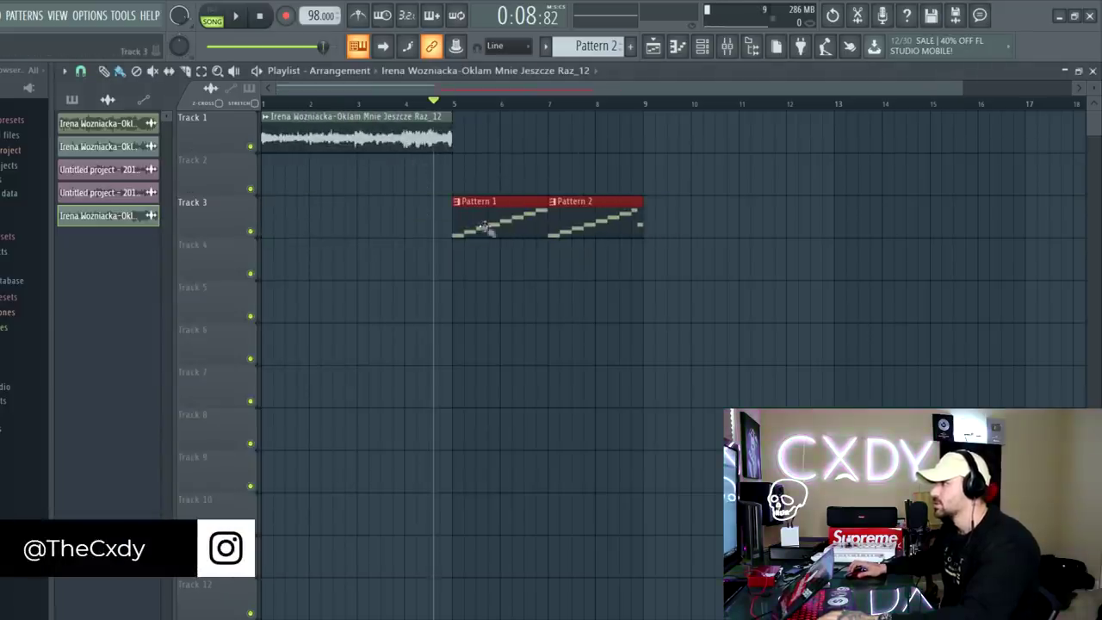
pyautogui.click(304, 118)
pyautogui.doubleClick(437, 123)
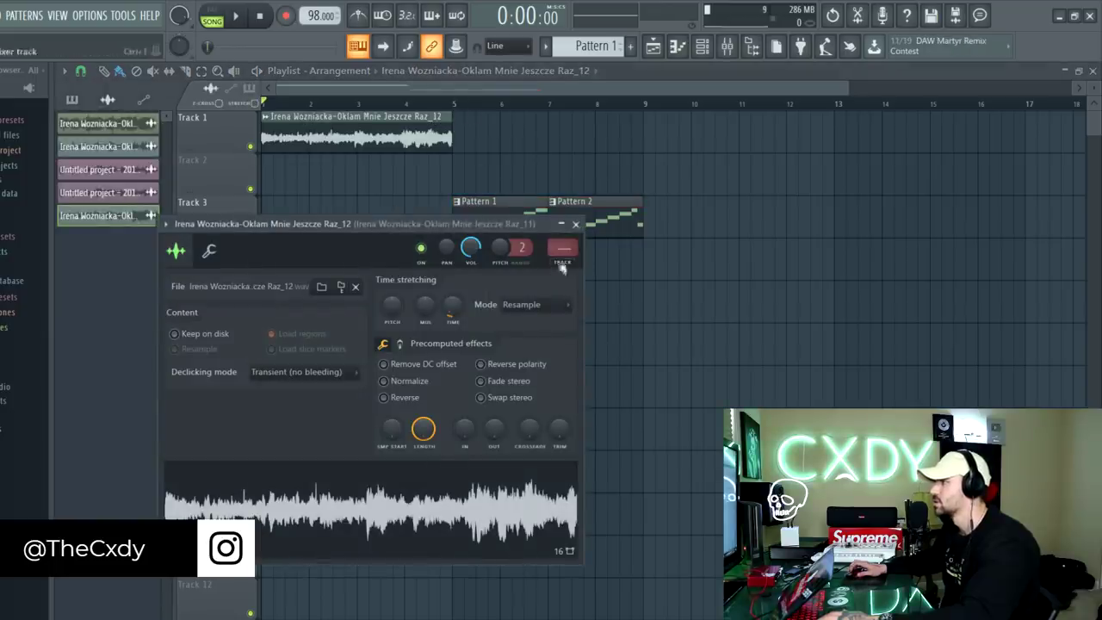
pyautogui.press('Escape')
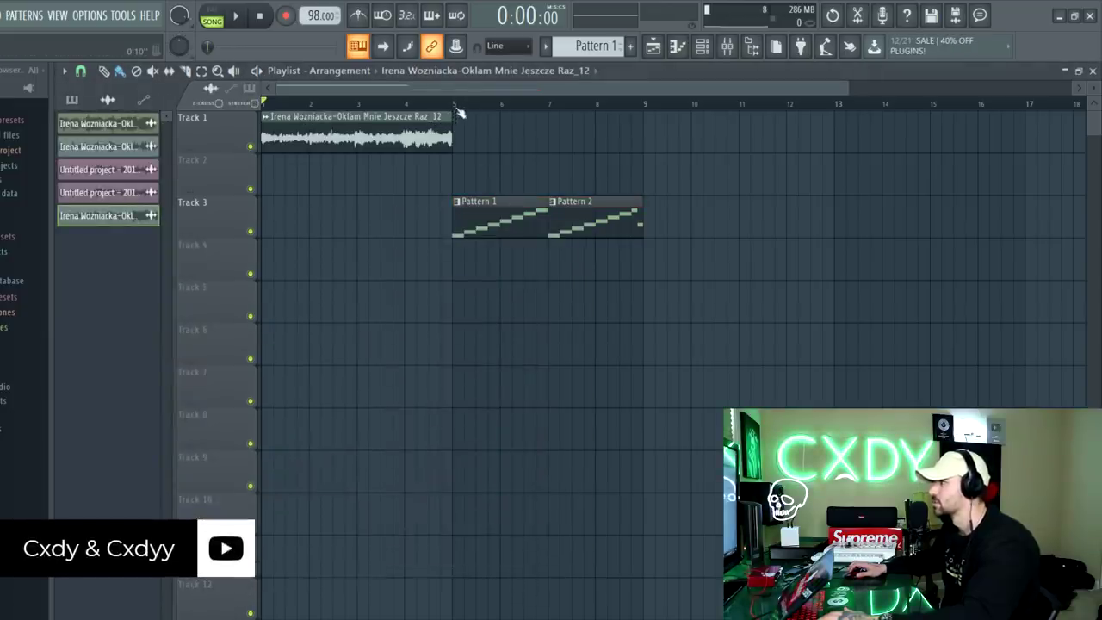
# Resample the Track 1 clip over bars 1 to 5 through the Master track's second Edison and load the recording into a new Fruity Slicer
pyautogui.click(448, 116)
pyautogui.click(726, 53)
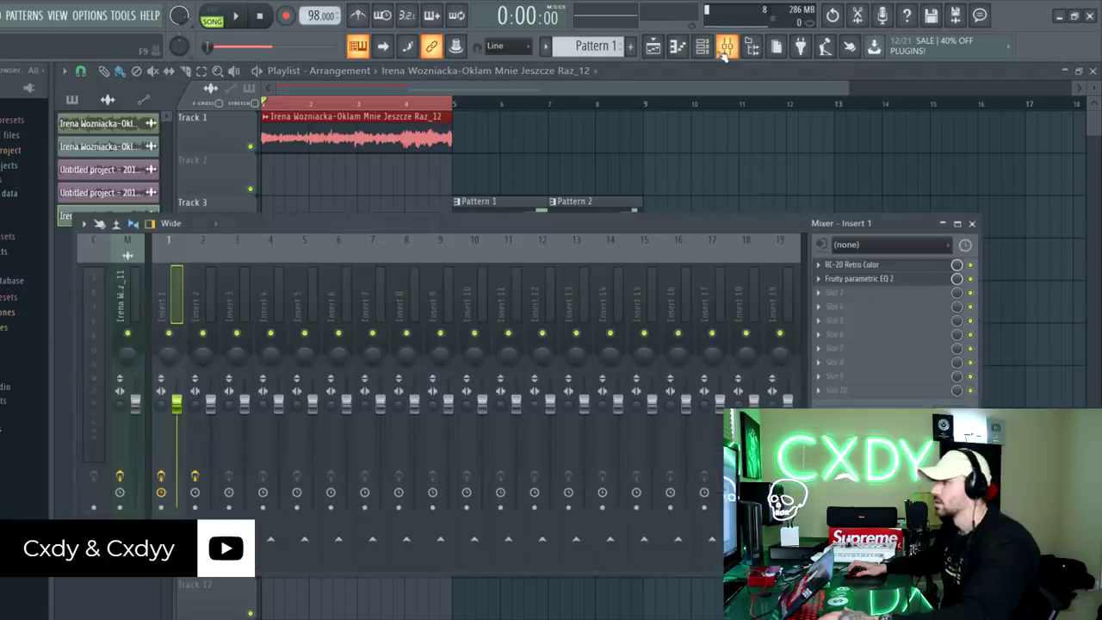
pyautogui.click(127, 303)
pyautogui.click(836, 279)
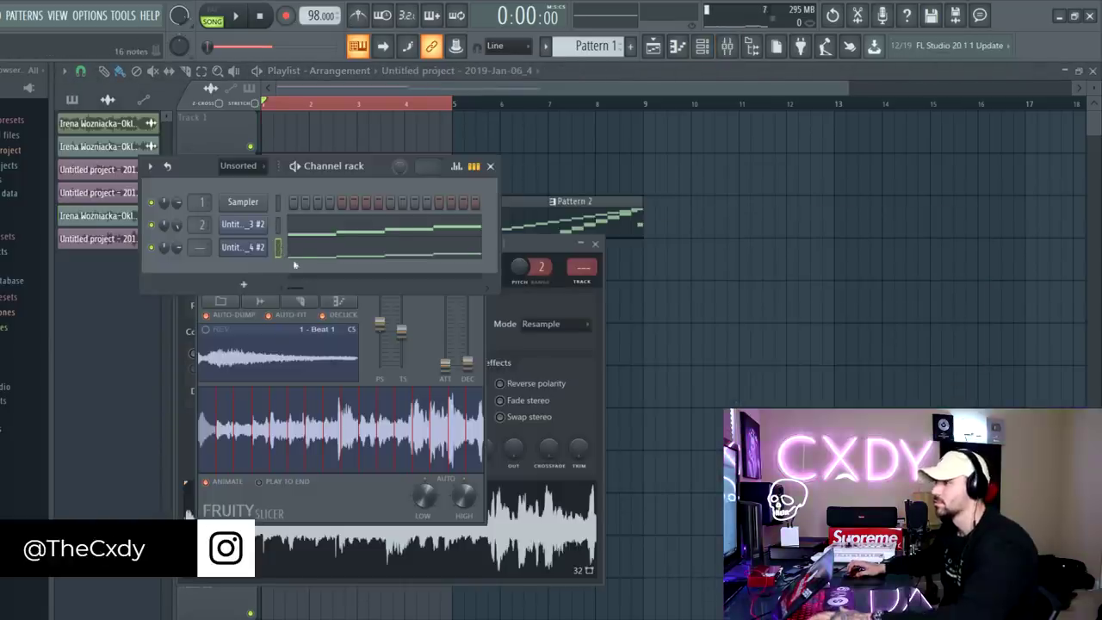
# Create Pattern 3 with the new slicer channel's notes and place it at bar 1 on Track 4
pyautogui.click(632, 48)
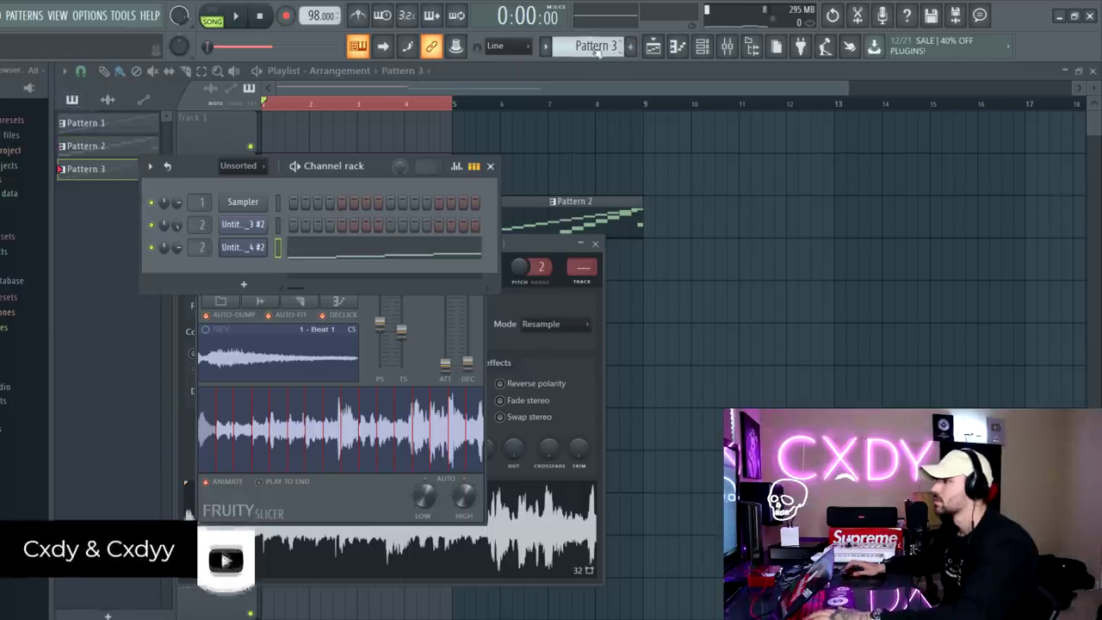
pyautogui.click(732, 215)
pyautogui.moveTo(732, 215); pyautogui.dragTo(301, 258)
# Delete the Pattern 1 clip on Track 3 and leave a single Pattern 2 clip starting at bar 5
pyautogui.rightClick(499, 219)
pyautogui.click(594, 215)
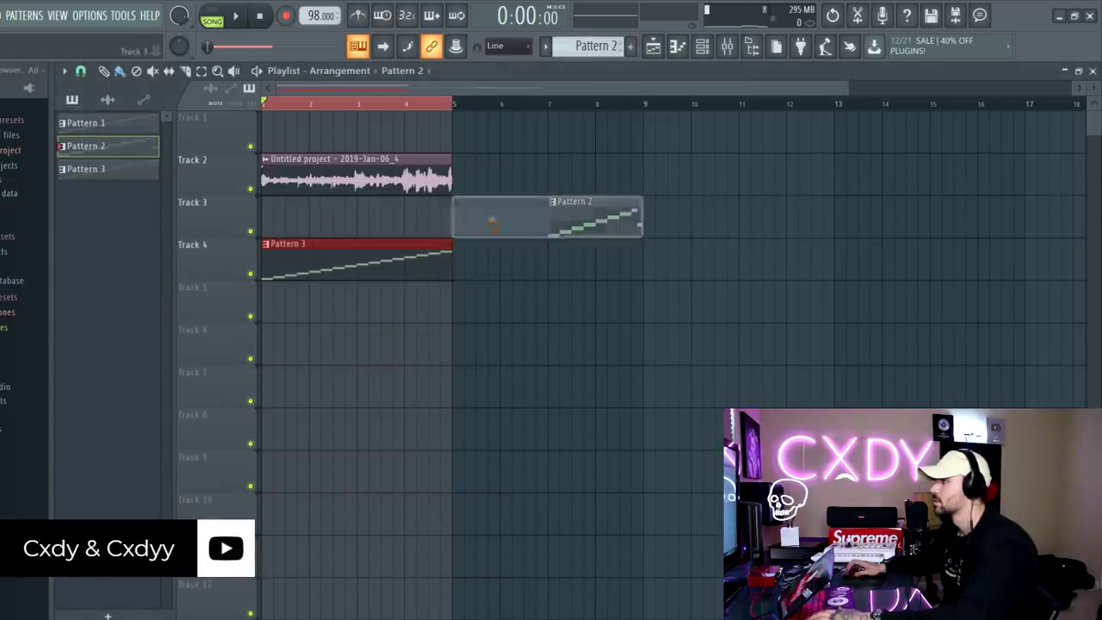
pyautogui.moveTo(603, 220); pyautogui.dragTo(501, 225)
pyautogui.click(602, 220)
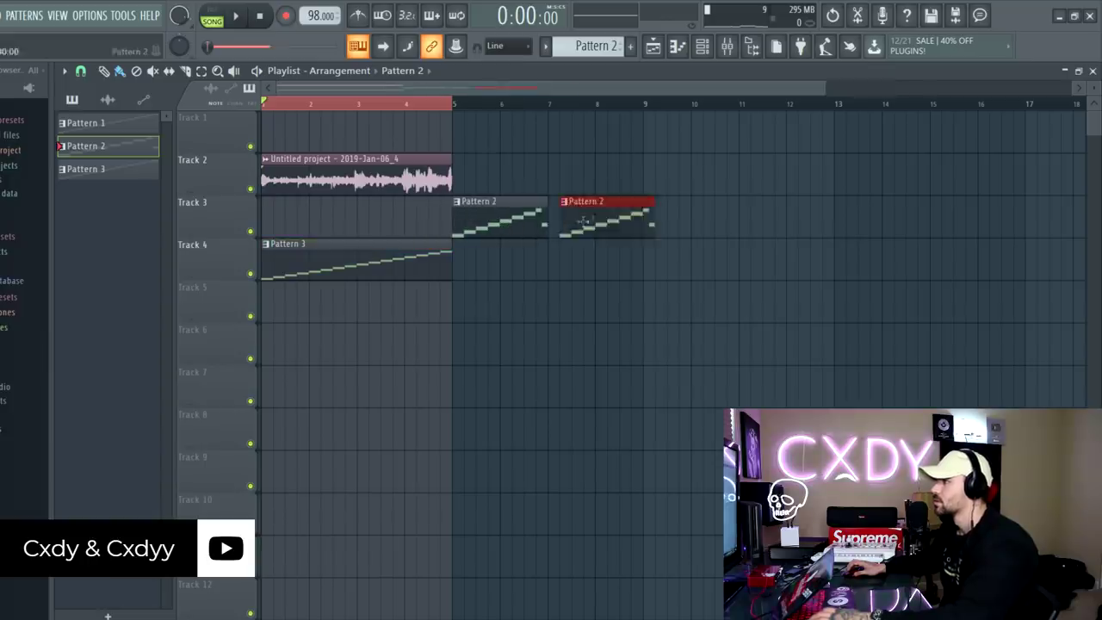
pyautogui.rightClick(602, 220)
# Delete the resampled audio clip on Track 2, move the Pattern 3 clip to Track 1 and make Pattern 3 the active pattern
pyautogui.rightClick(398, 183)
pyautogui.moveTo(401, 258); pyautogui.dragTo(367, 62)
pyautogui.click(86, 169)
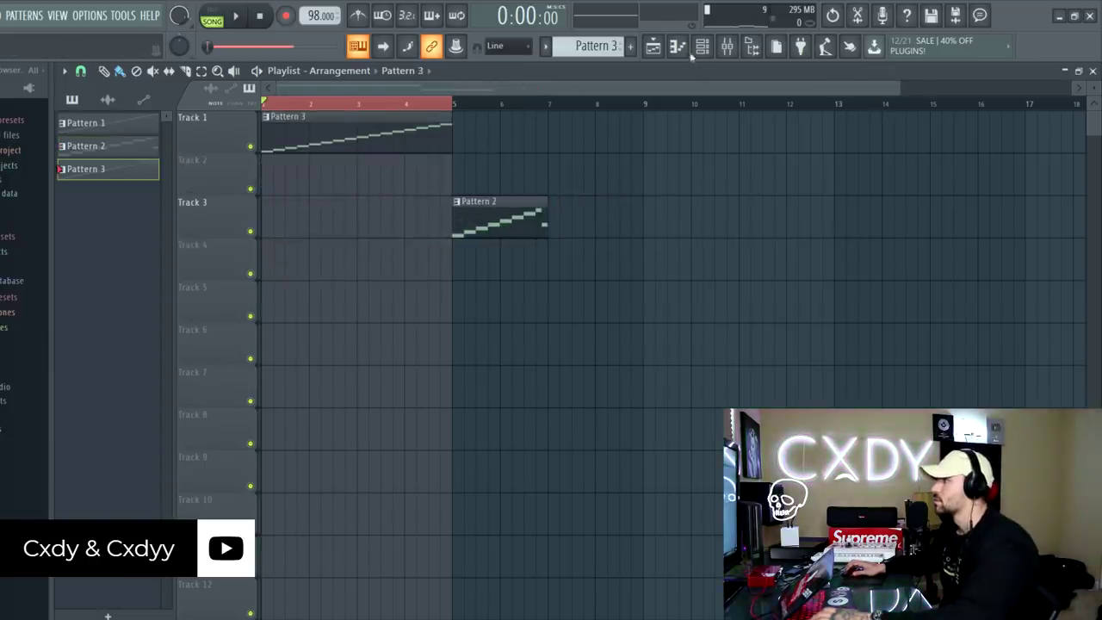
# Move the Pattern 2 clip to Track 2 at bar 9 and place a second Pattern 3 clip at bar 5 on Track 1
pyautogui.press('F6')
pyautogui.press('F6')
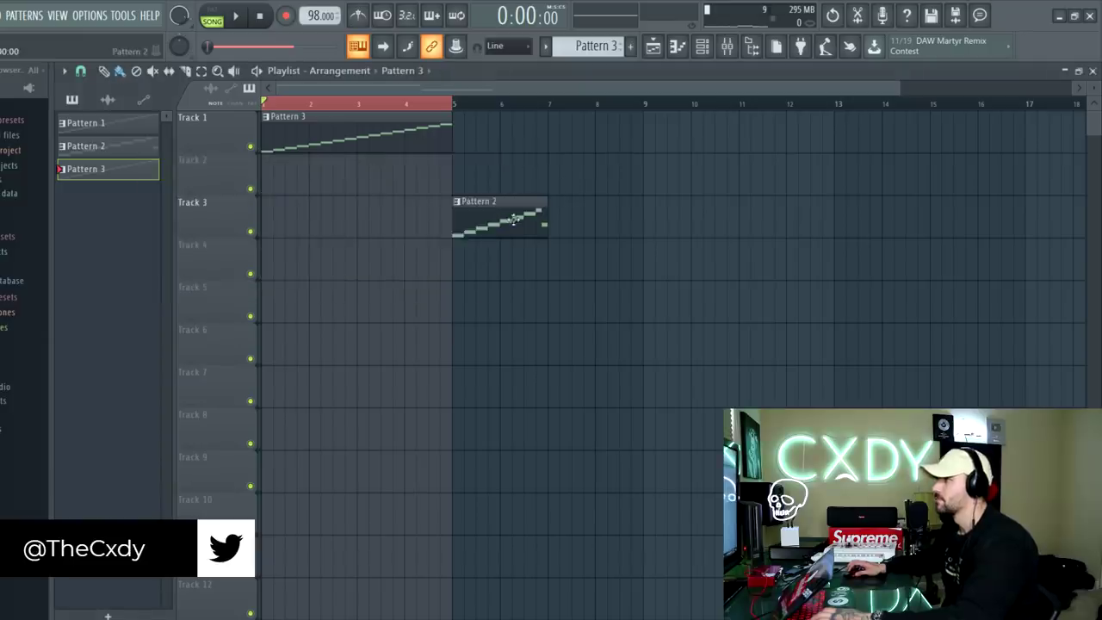
pyautogui.moveTo(505, 208); pyautogui.dragTo(505, 166)
pyautogui.click(430, 104)
pyautogui.press('space')
pyautogui.moveTo(499, 172); pyautogui.dragTo(690, 172)
pyautogui.click(405, 136)
pyautogui.click(482, 140)
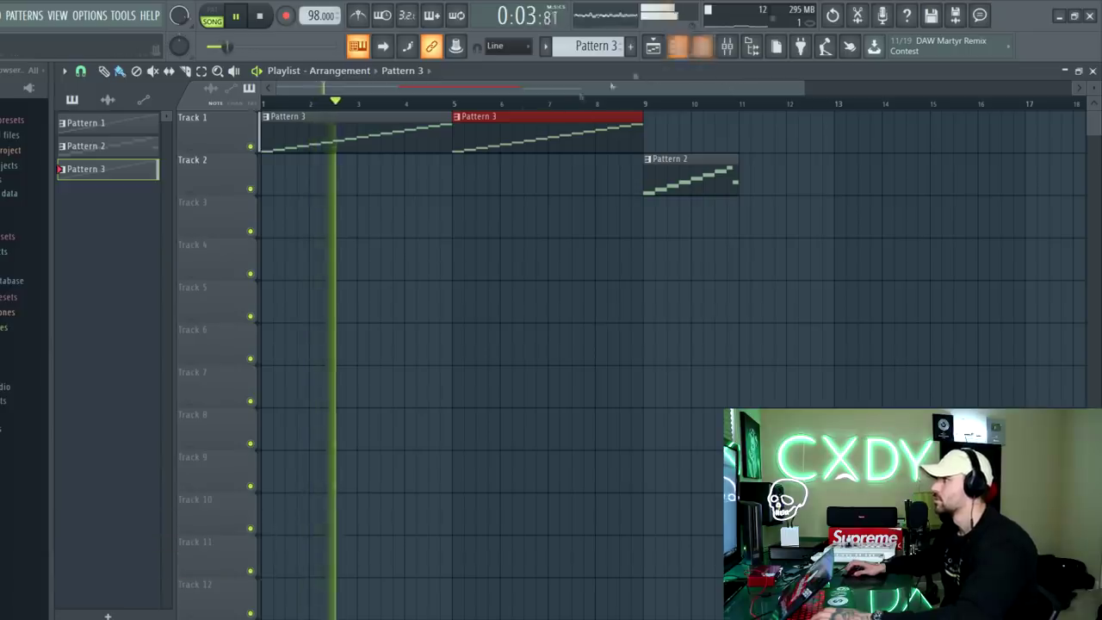
# Raise the attack slightly in the third channel's Fruity Slicer while playing back the Track 1 clips
pyautogui.click(702, 46)
pyautogui.click(243, 247)
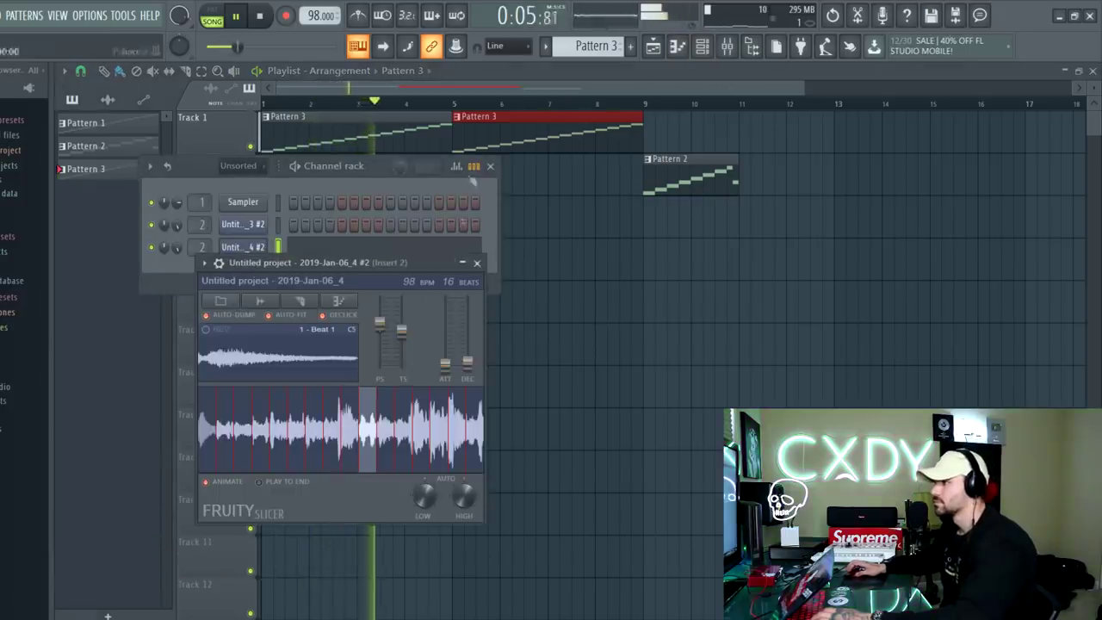
pyautogui.press('space')
pyautogui.press('space')
pyautogui.press('space')
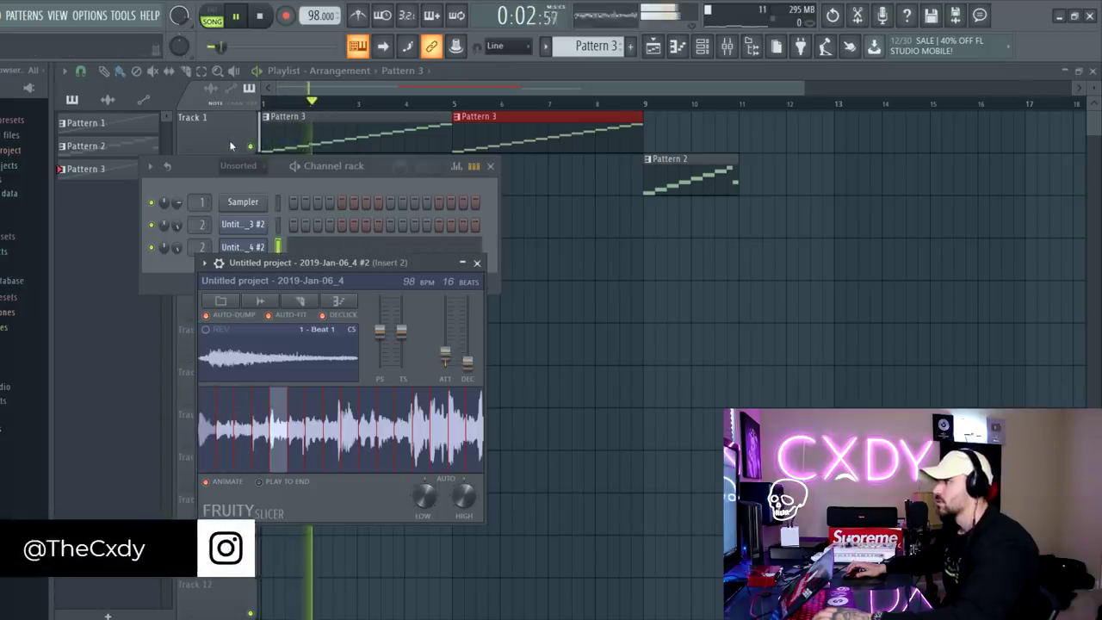
# Place three more Pattern 2 clips on Track 2 at bars 11, 13 and 15
pyautogui.click(688, 177)
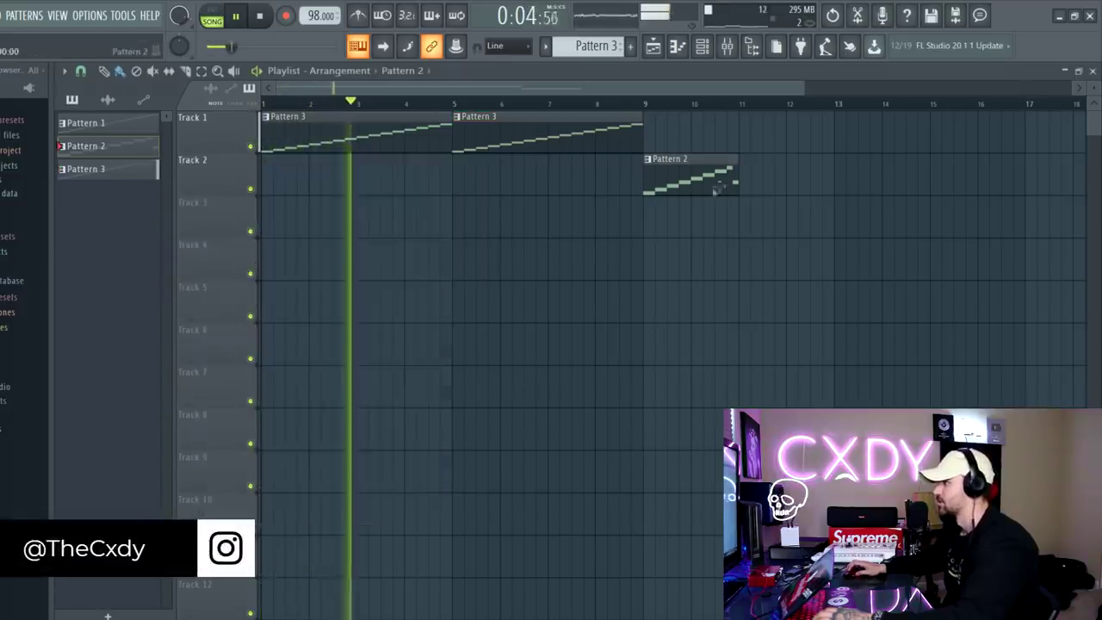
pyautogui.click(757, 177)
pyautogui.click(850, 180)
pyautogui.click(942, 179)
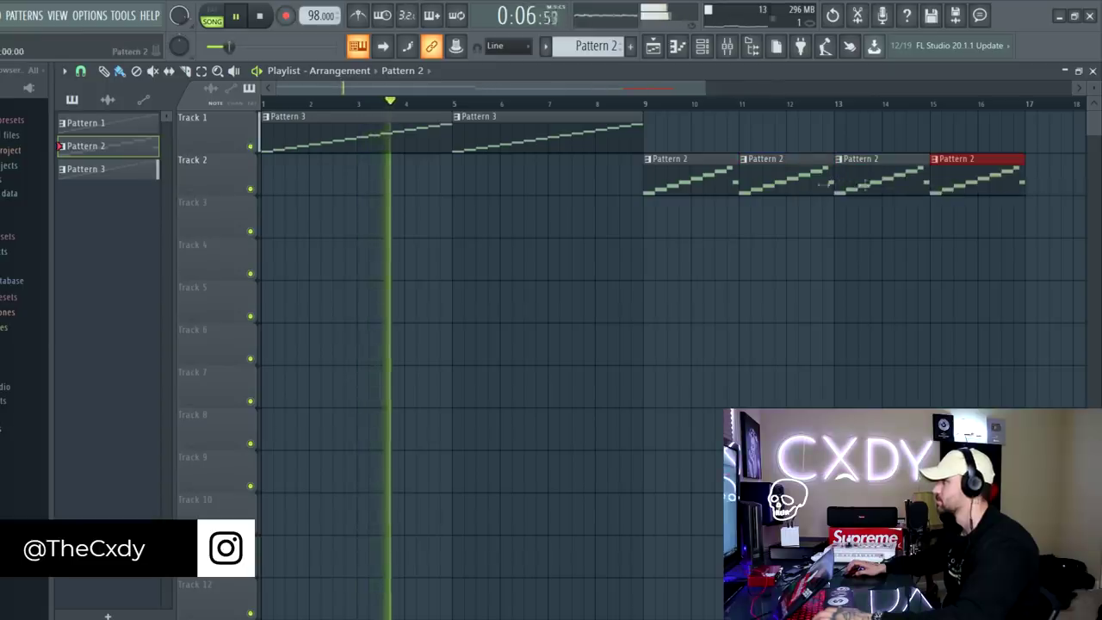
pyautogui.scroll(-1, 597, 49)
pyautogui.scroll(2, 598, 49)
pyautogui.click(692, 222)
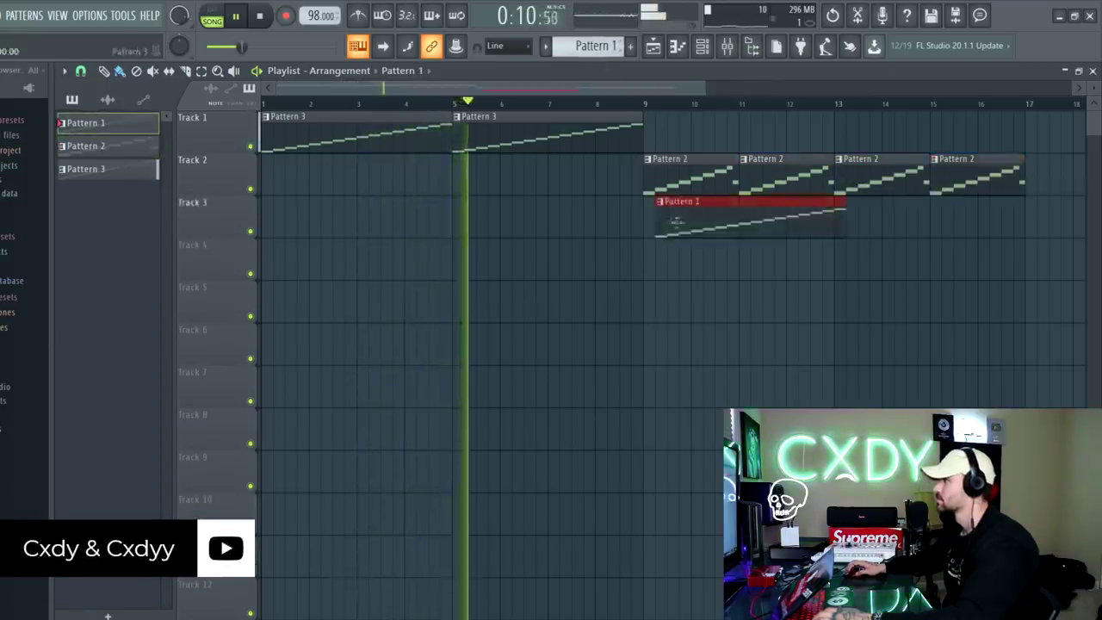
pyautogui.rightClick(680, 217)
pyautogui.scroll(-2, 594, 46)
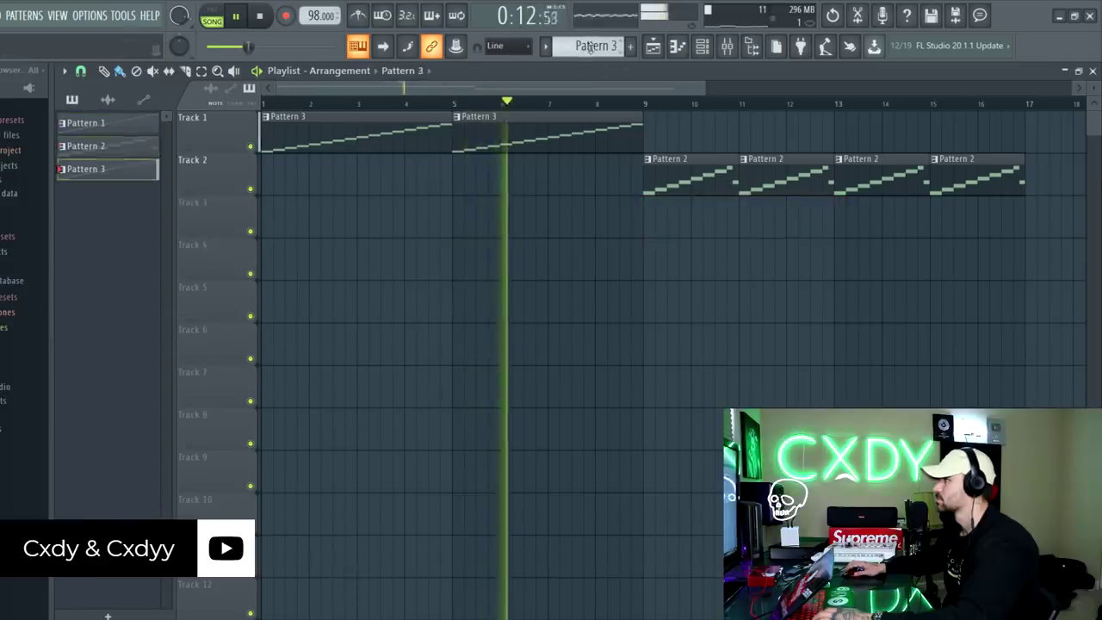
pyautogui.scroll(2, 594, 45)
# Make the Pattern 2 clip at bar 9 unique and extend its final Beat 8 note to the end of bar 2
pyautogui.press('space')
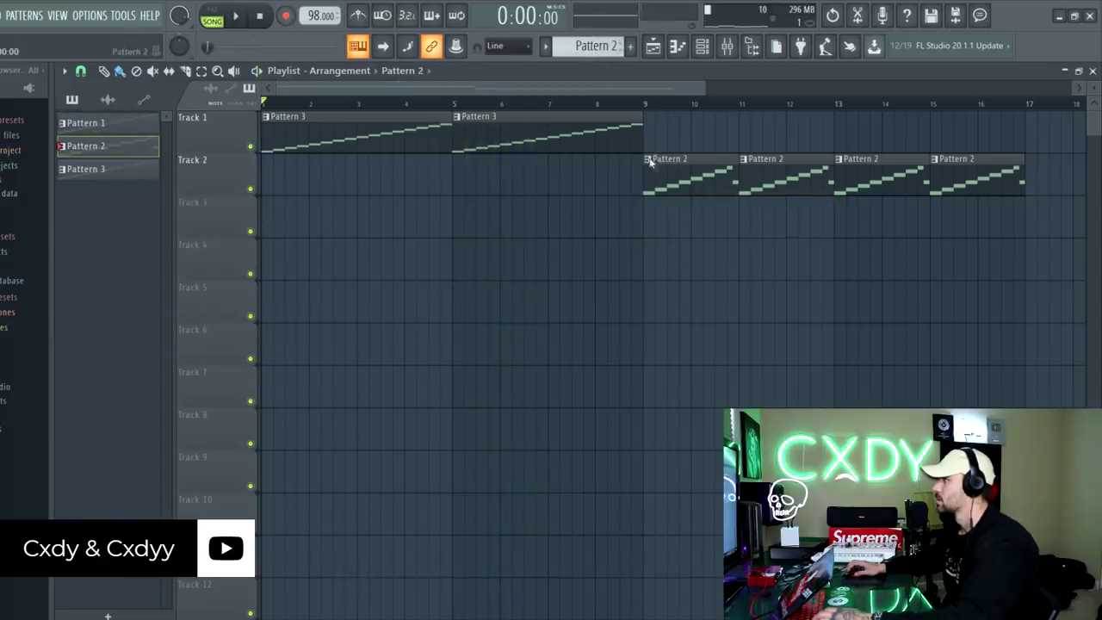
pyautogui.rightClick(646, 160)
pyautogui.click(679, 258)
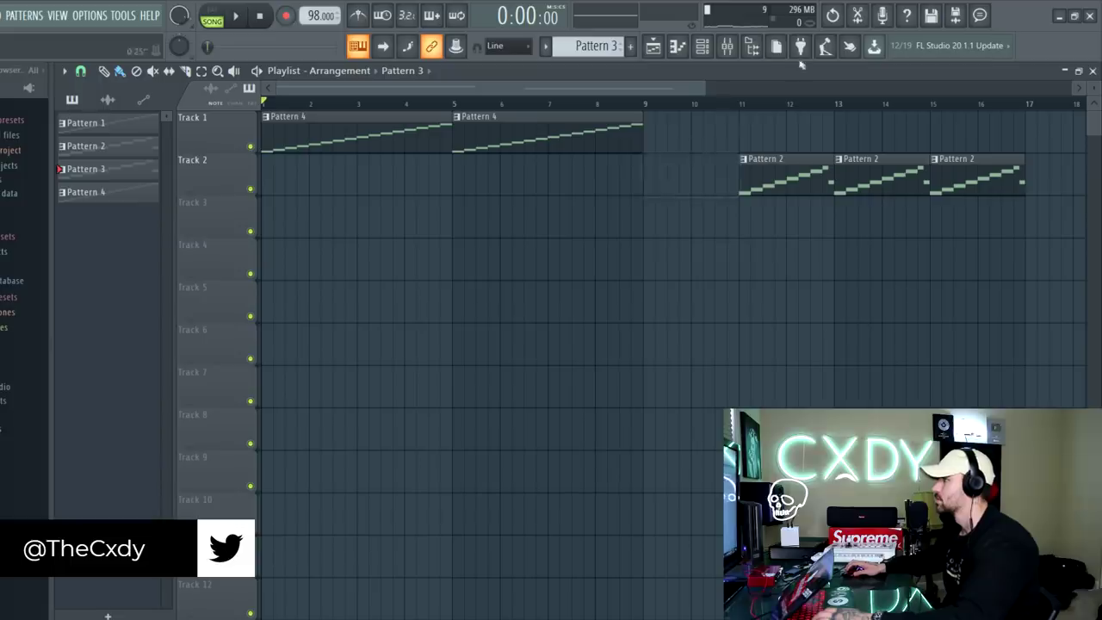
pyautogui.click(689, 186)
pyautogui.doubleClick(689, 187)
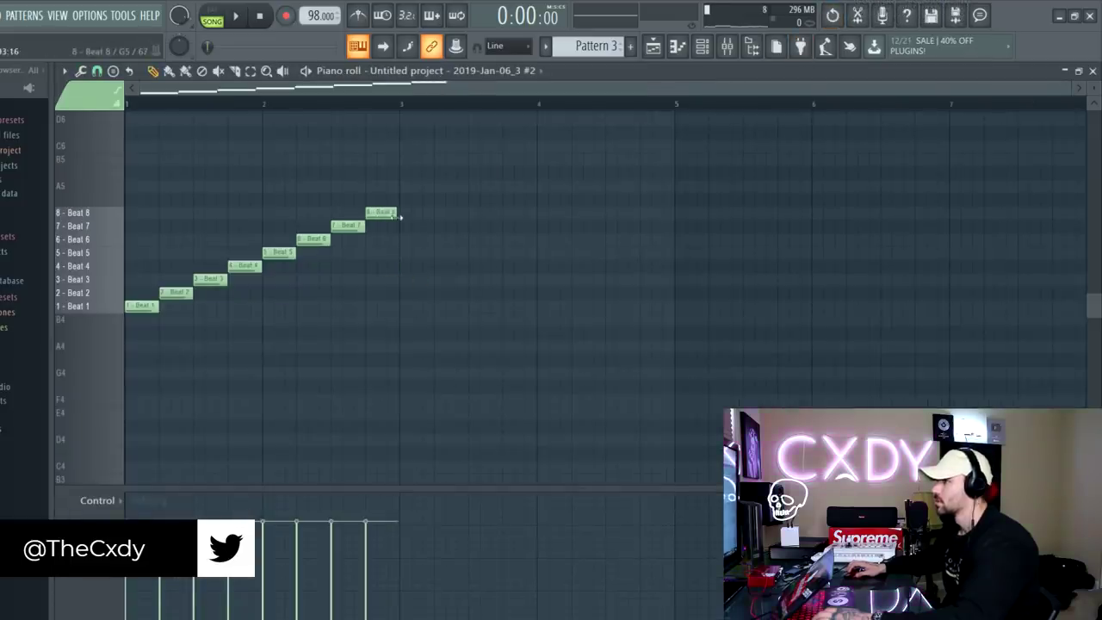
pyautogui.click(1065, 71)
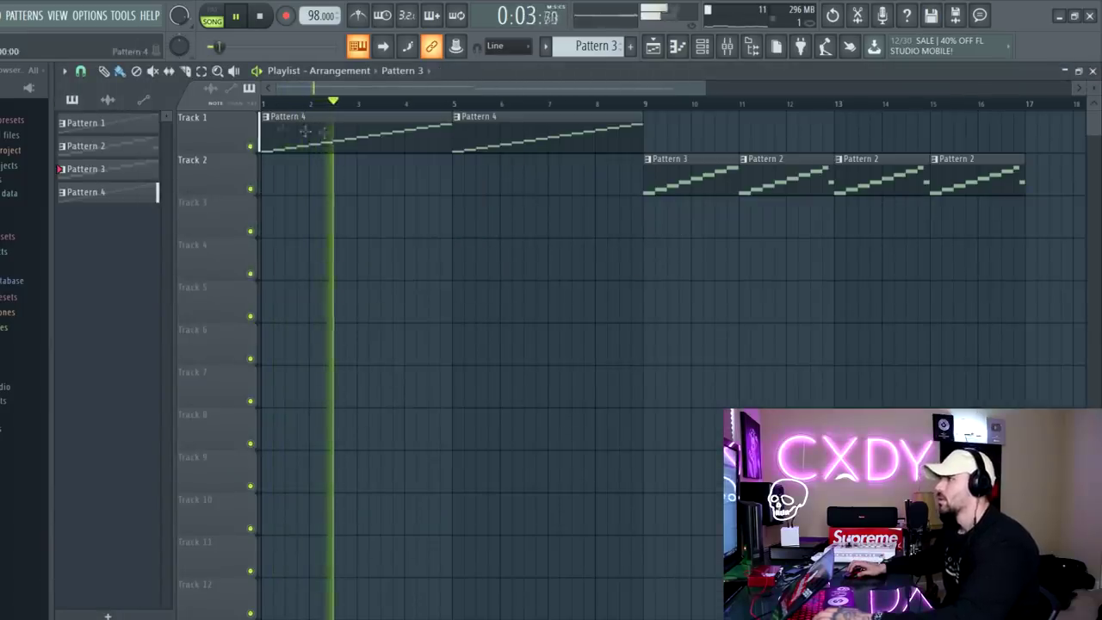
# Make the Pattern 4 clip at bar 5 on Track 1 unique
pyautogui.rightClick(274, 125)
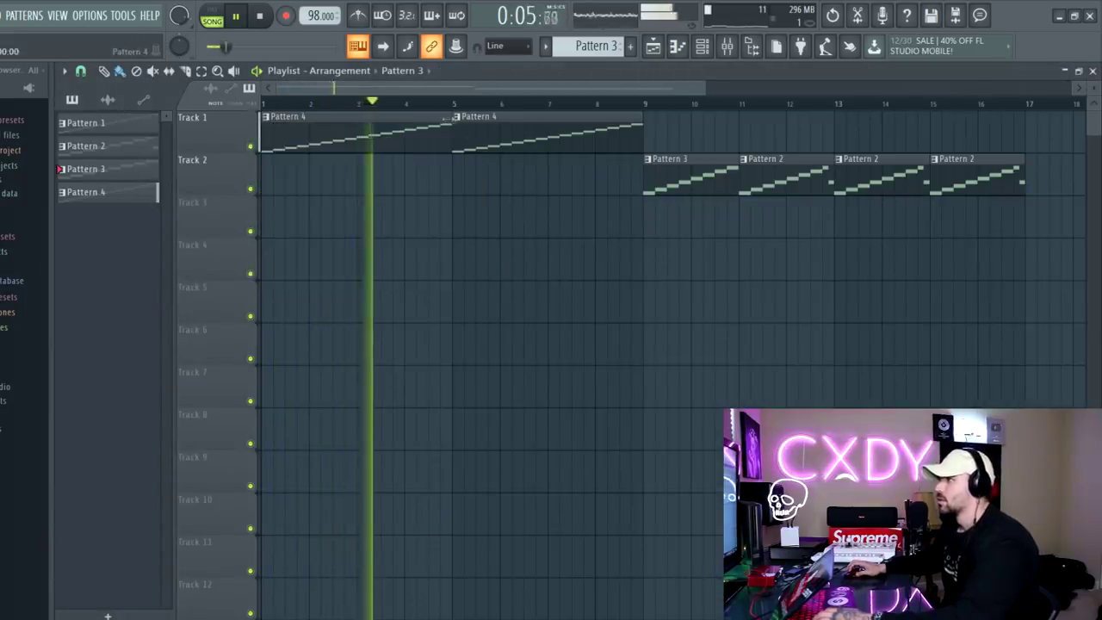
pyautogui.rightClick(460, 125)
pyautogui.click(490, 209)
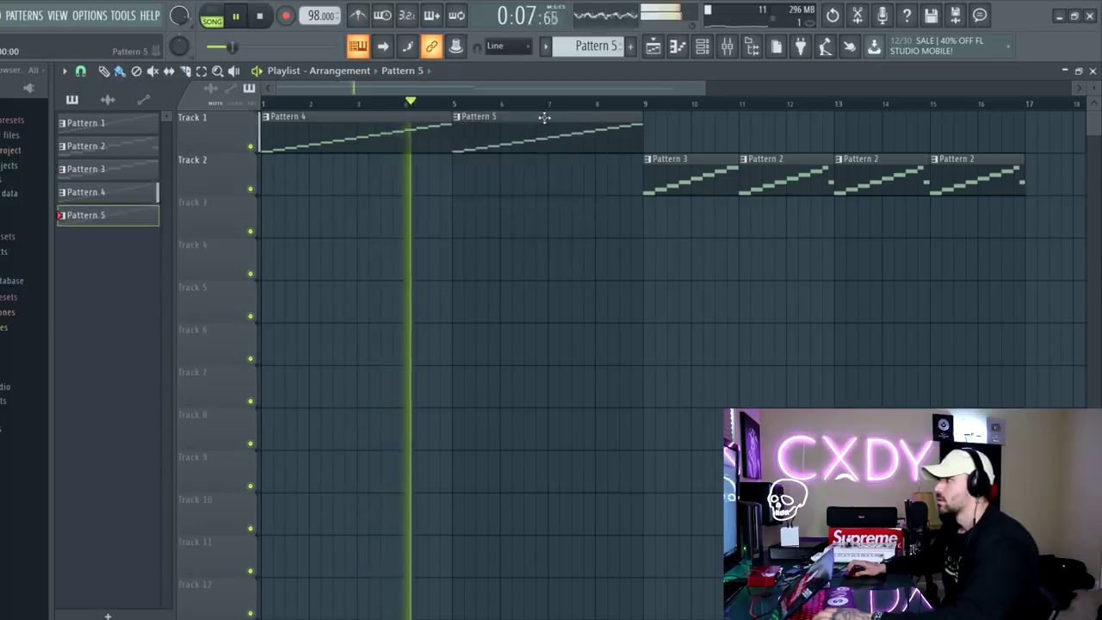
# In Pattern 5, add a second Beat 16 note to fill bar 4 and split Beat 8 into two half-length notes
pyautogui.doubleClick(546, 115)
pyautogui.scroll(-2, 511, 86)
pyautogui.scroll(3, 551, 278)
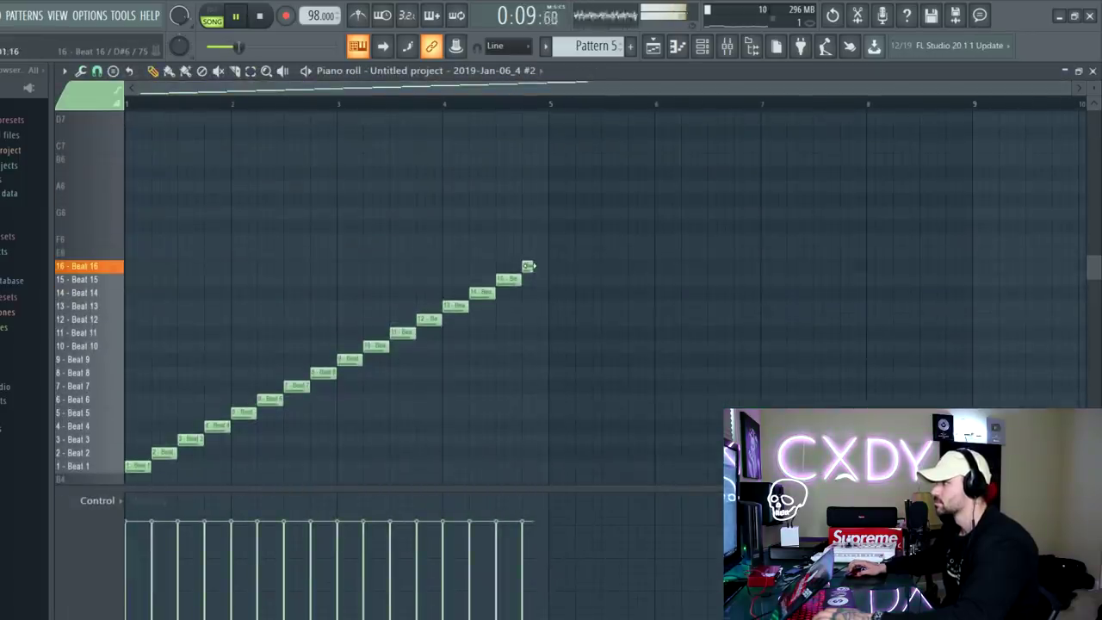
pyautogui.scroll(4, 554, 102)
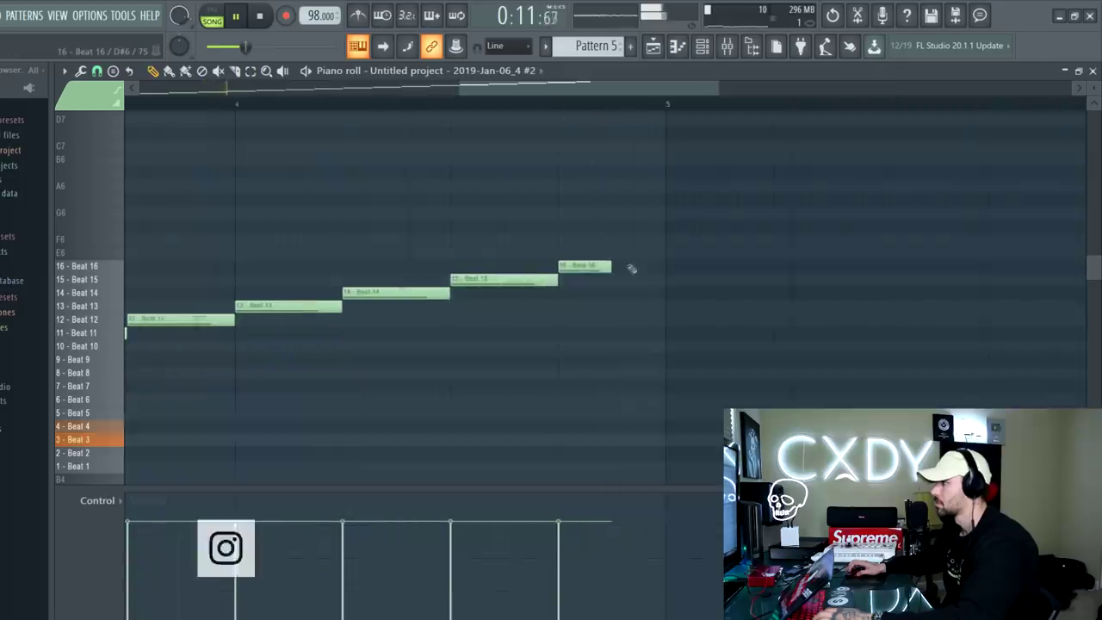
pyautogui.click(631, 269)
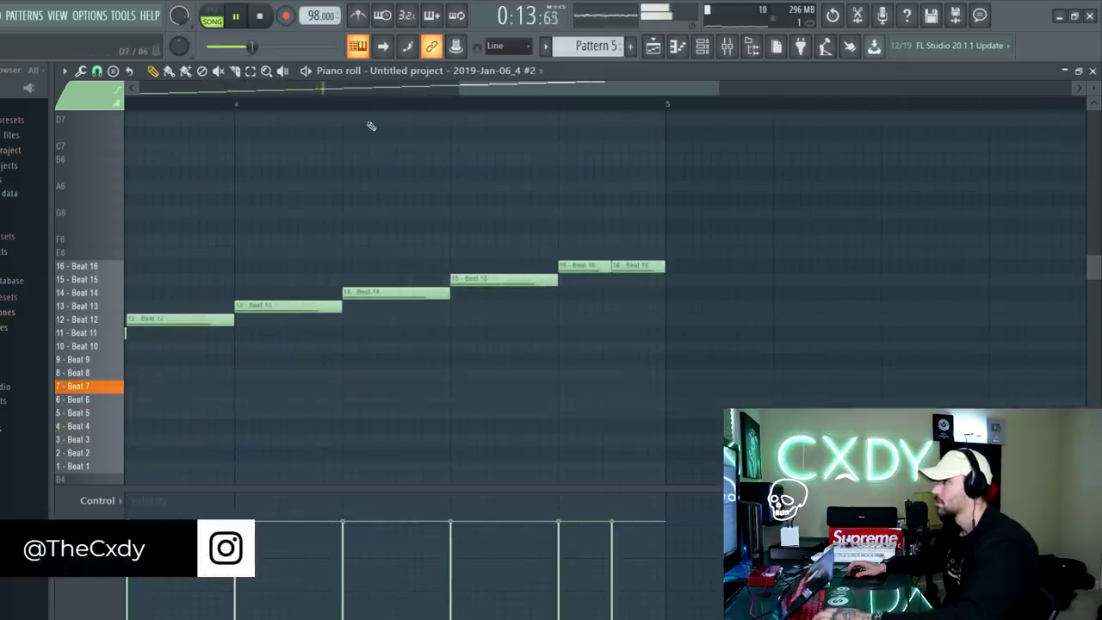
pyautogui.scroll(-2, 371, 126)
pyautogui.moveTo(584, 365); pyautogui.dragTo(555, 365)
pyautogui.click(570, 365)
pyautogui.click(496, 105)
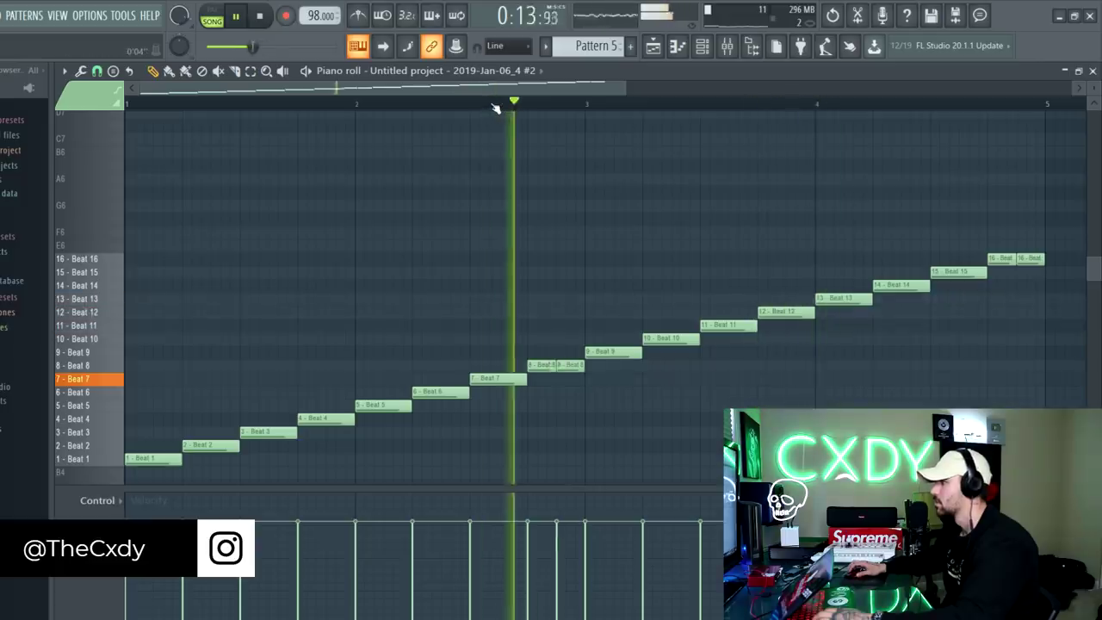
pyautogui.scroll(-1, 489, 86)
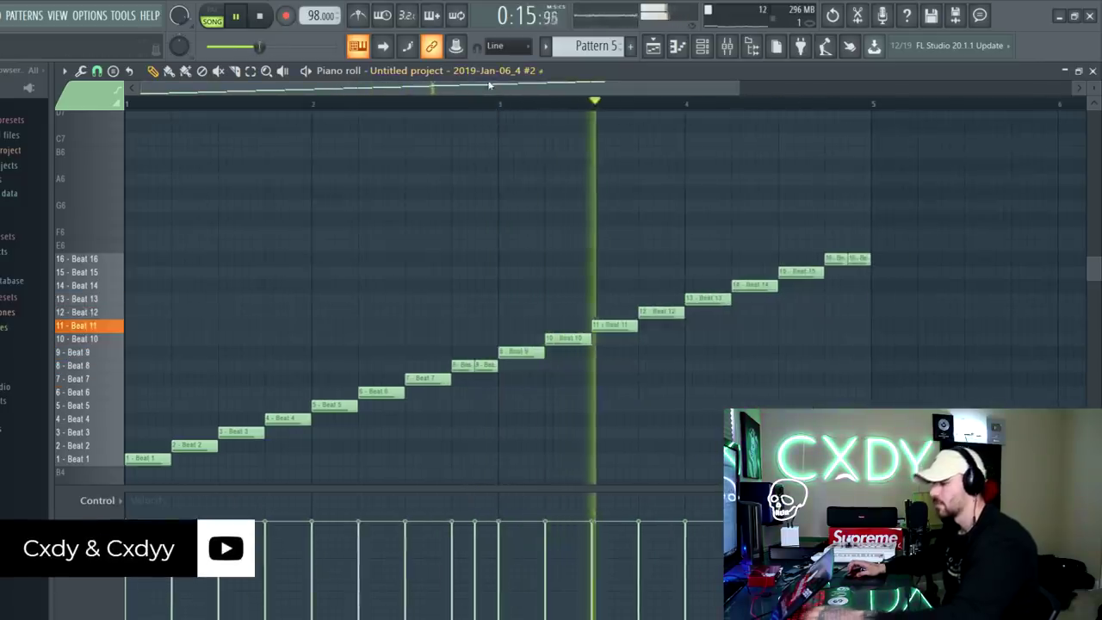
# Randomize Pattern 5's note levels with a small velocity variation, then return to the playlist and stop playback
pyautogui.hotkey('alt', 'r')
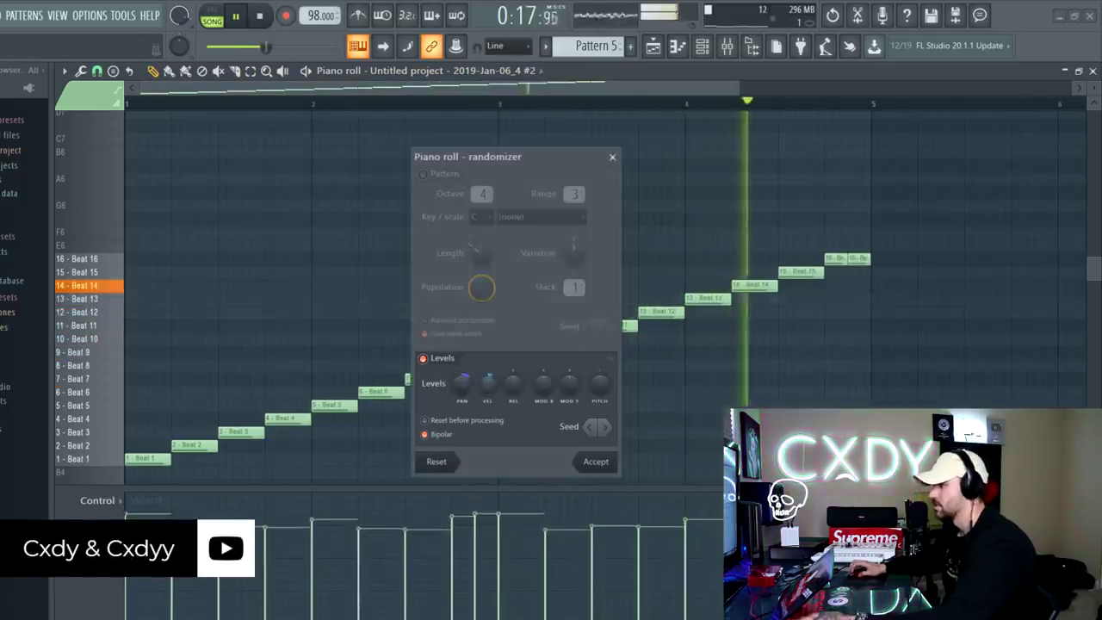
pyautogui.moveTo(488, 379); pyautogui.dragTo(476, 403)
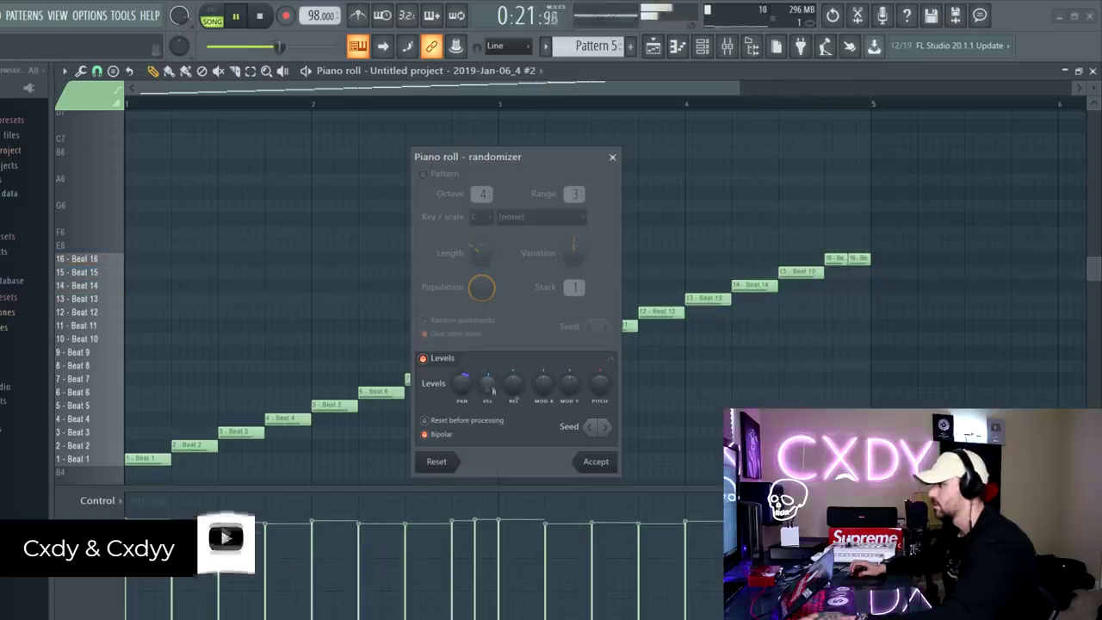
pyautogui.click(596, 461)
pyautogui.click(1092, 70)
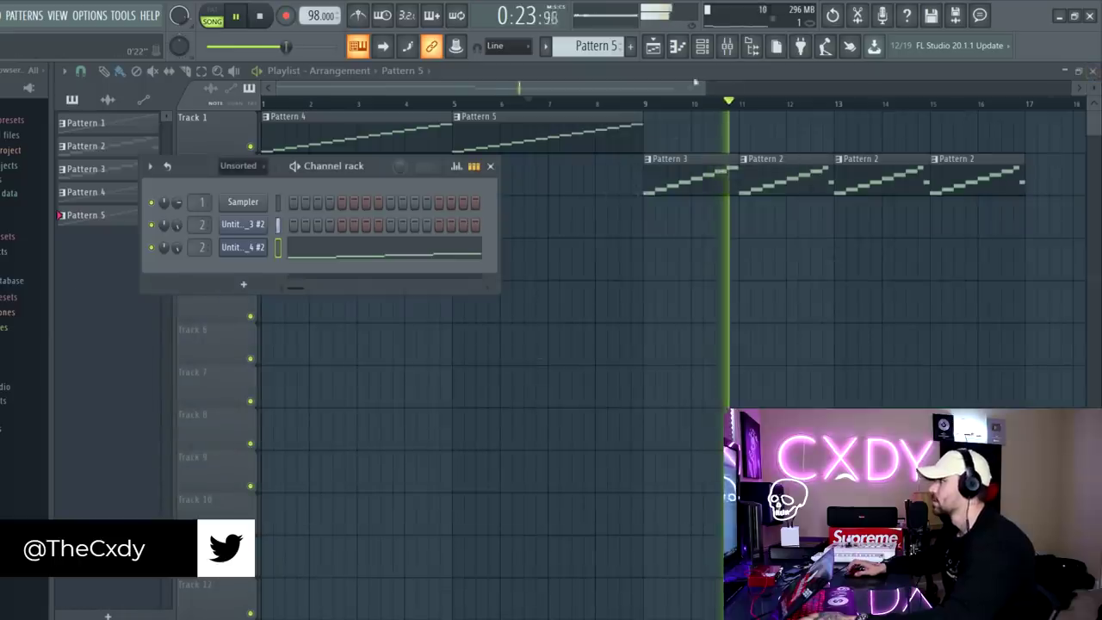
pyautogui.click(689, 88)
pyautogui.press('space')
# Play through the full arrangement and examine its pattern, drum, effect and Effectrix automation tracks
pyautogui.scroll(-2, 680, 90)
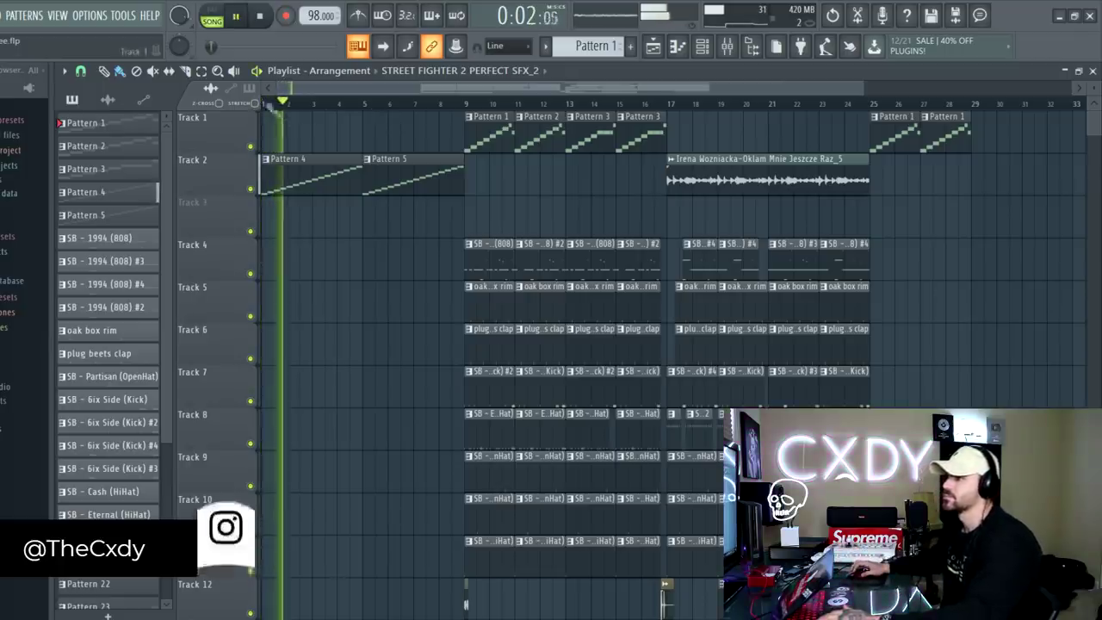
pyautogui.click(144, 101)
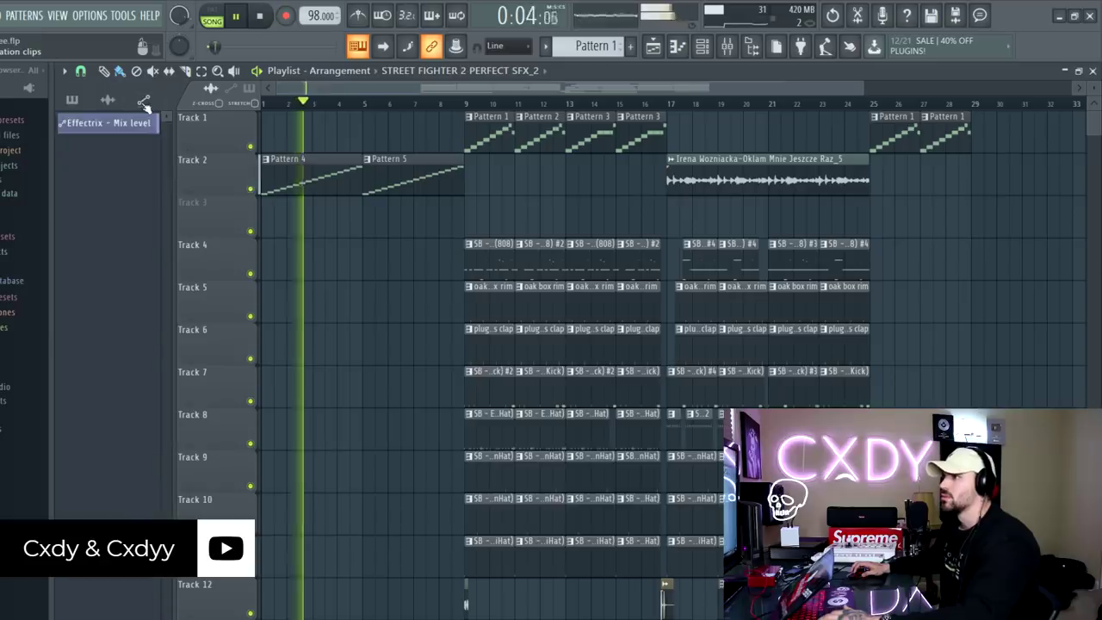
pyautogui.scroll(-2, 315, 212)
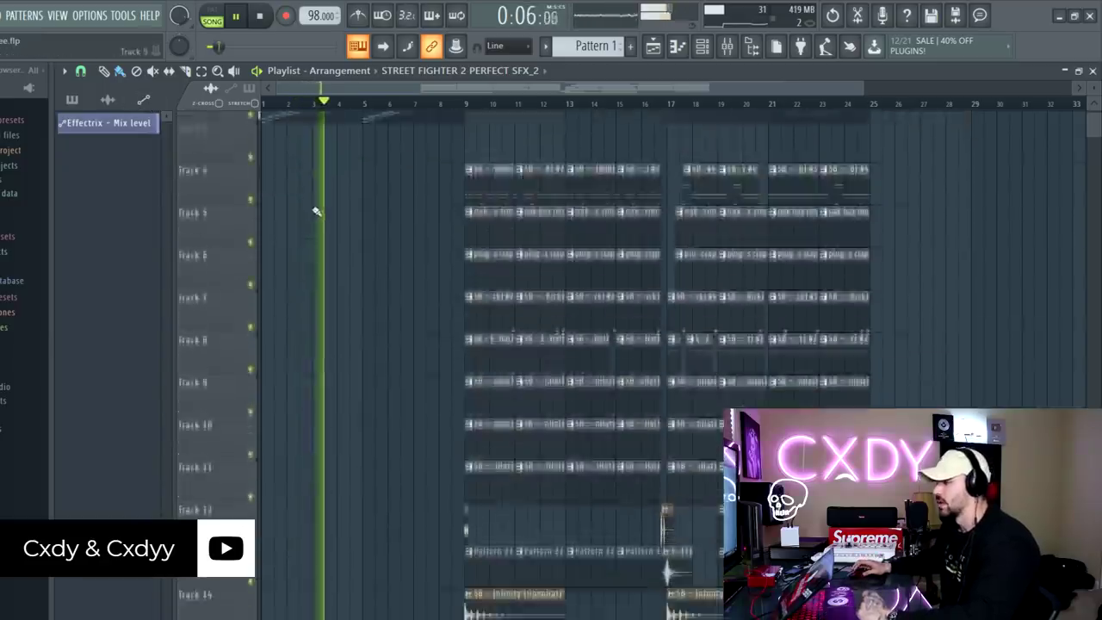
pyautogui.scroll(-3, 422, 419)
pyautogui.scroll(3, 464, 432)
pyautogui.scroll(2, 464, 432)
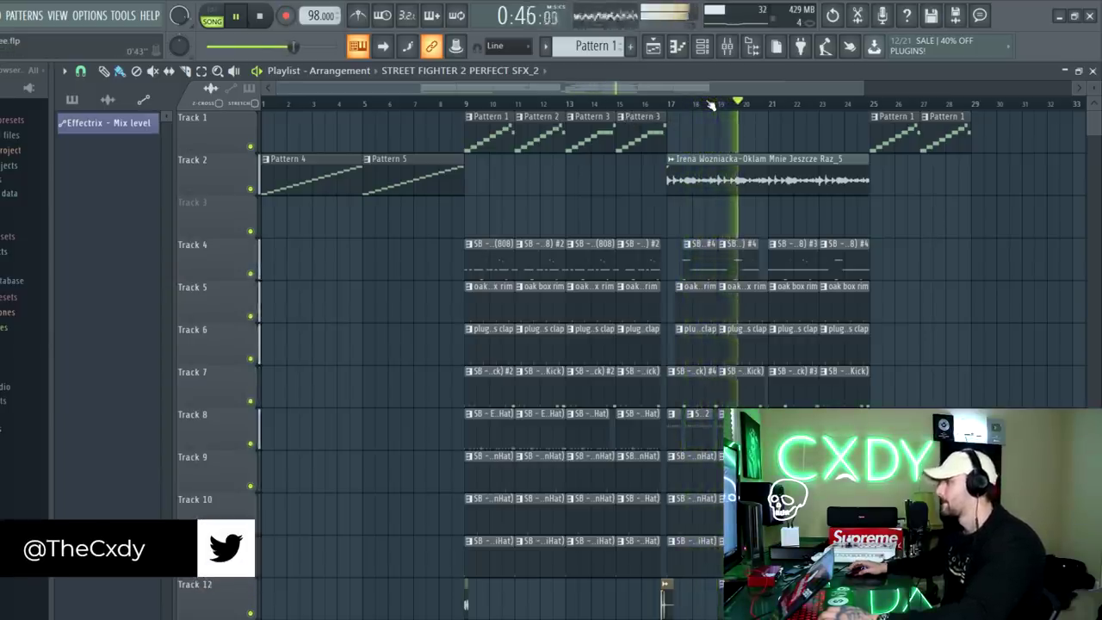
pyautogui.scroll(-4, 884, 268)
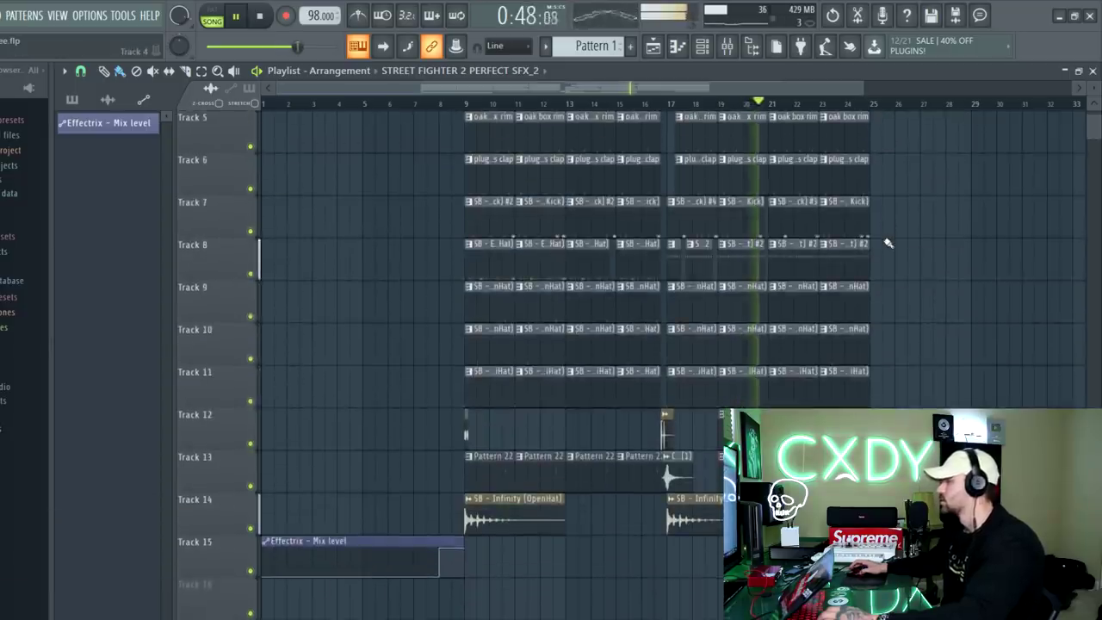
pyautogui.scroll(4, 888, 244)
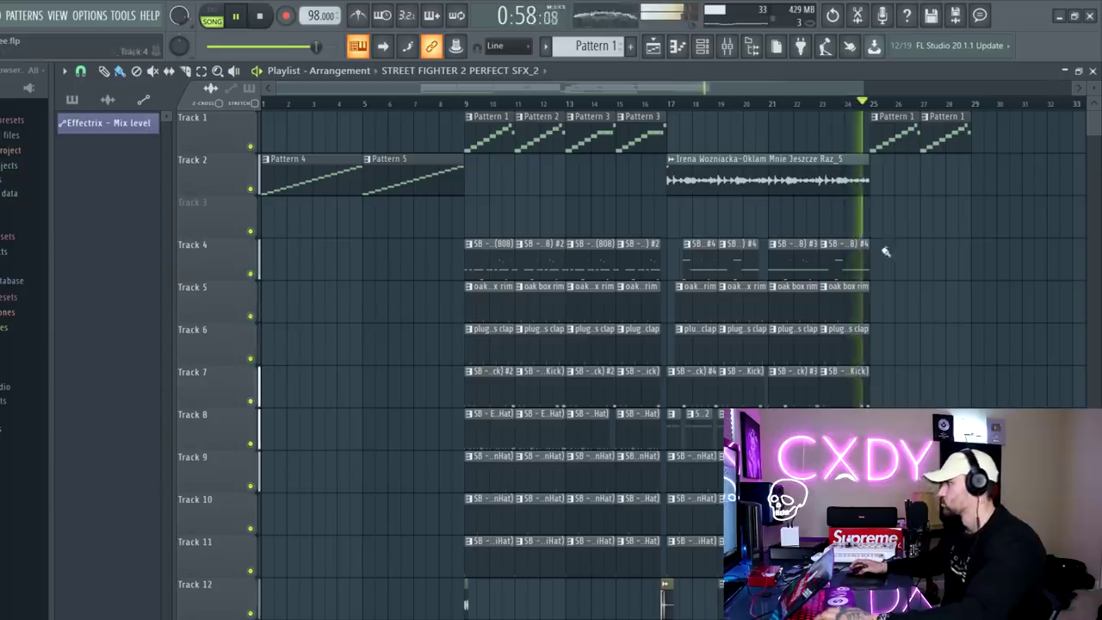
pyautogui.press('space')
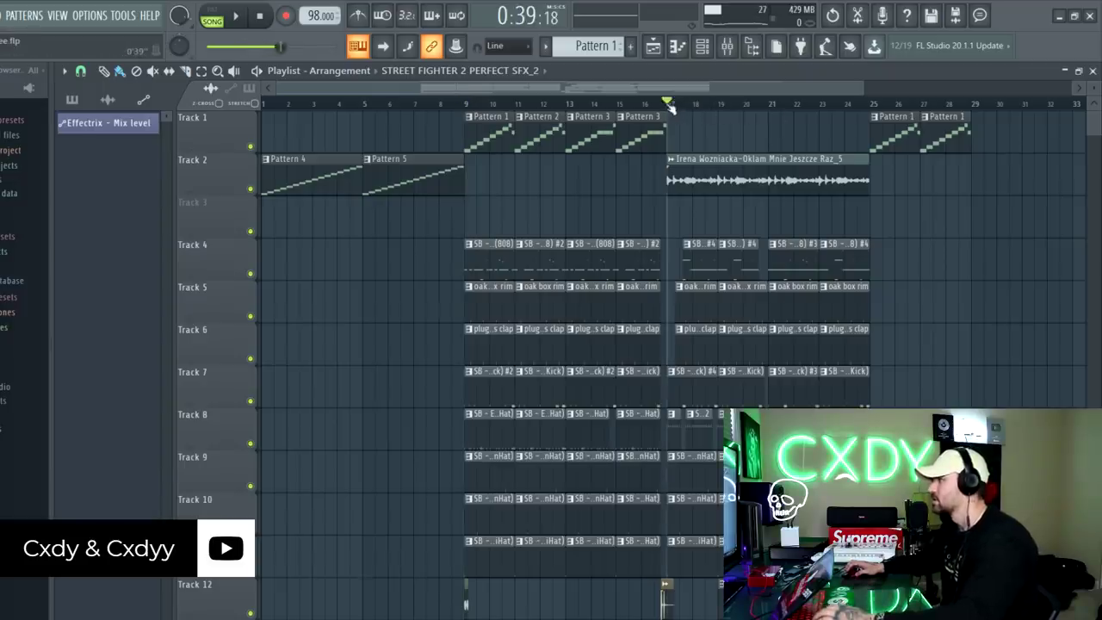
# Solo Track 1 and select bars 9 to 17 of the playlist
pyautogui.moveTo(671, 105); pyautogui.dragTo(620, 105)
pyautogui.keyDown('ctrl'); pyautogui.click(250, 146); pyautogui.keyUp('ctrl')
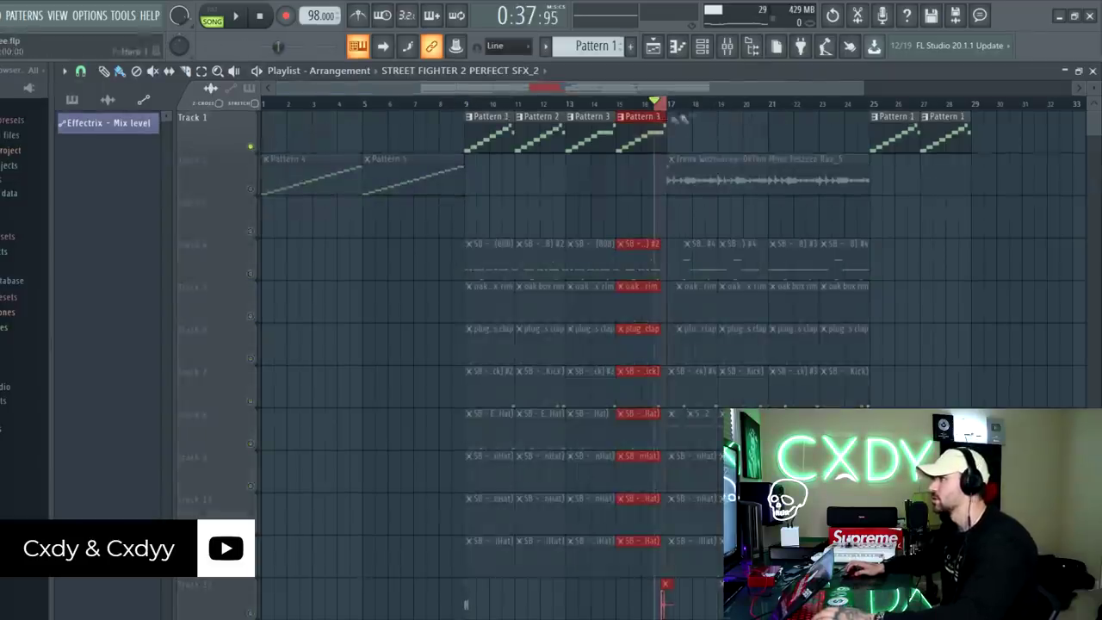
pyautogui.moveTo(665, 104); pyautogui.dragTo(471, 105)
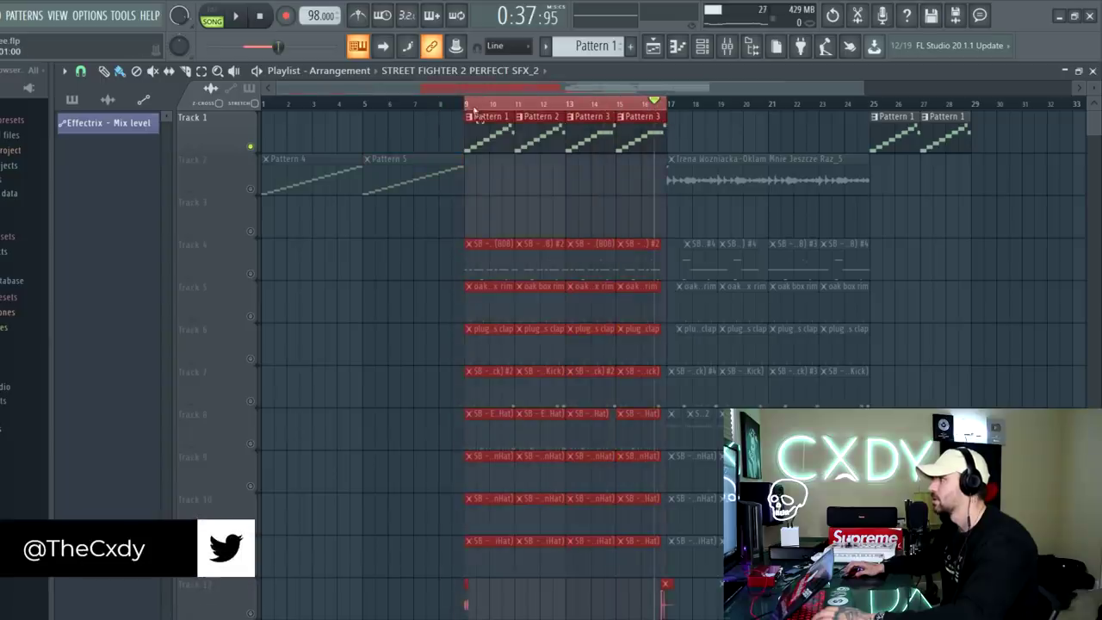
# Try to make the Pattern 1 clip at bar 9 on Track 1 unique
pyautogui.scroll(3, 624, 113)
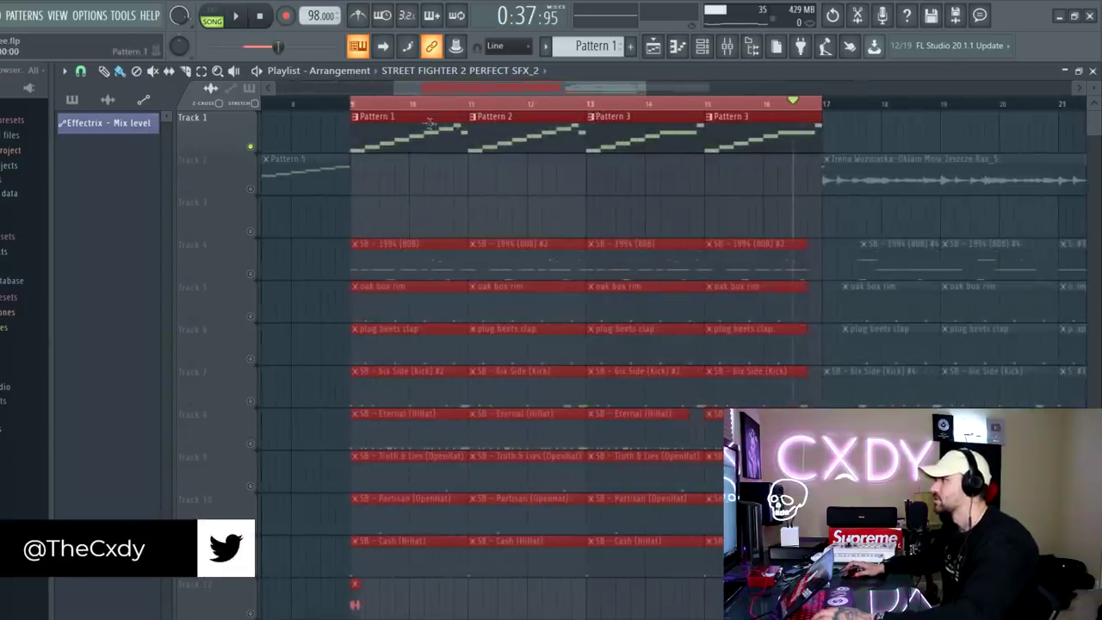
pyautogui.click(356, 117)
pyautogui.click(355, 118)
pyautogui.click(355, 117)
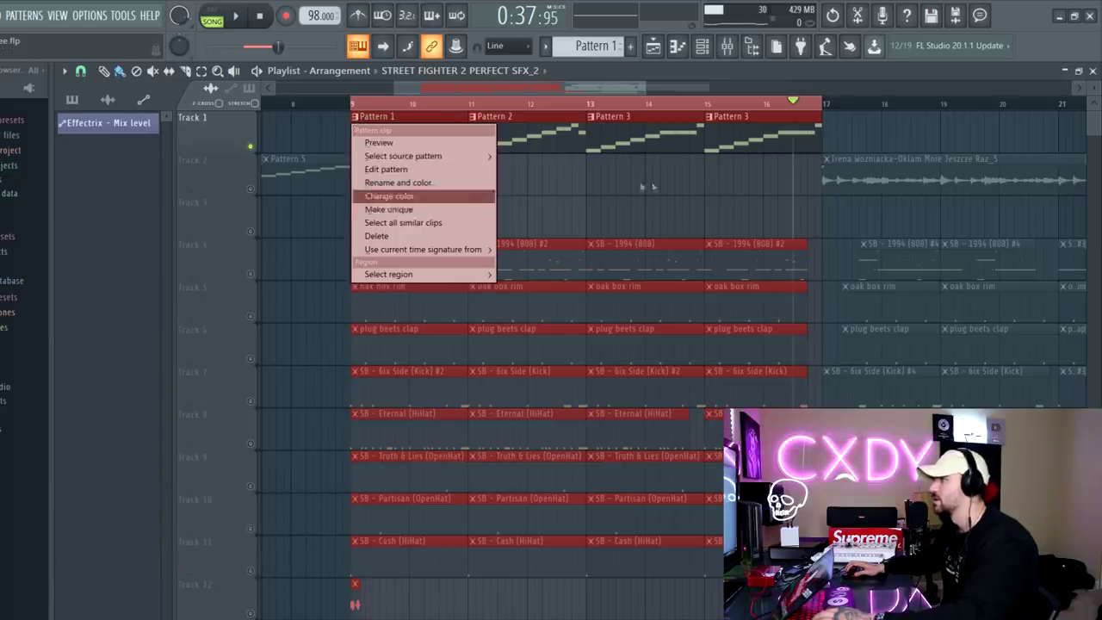
pyautogui.click(510, 177)
pyautogui.click(356, 119)
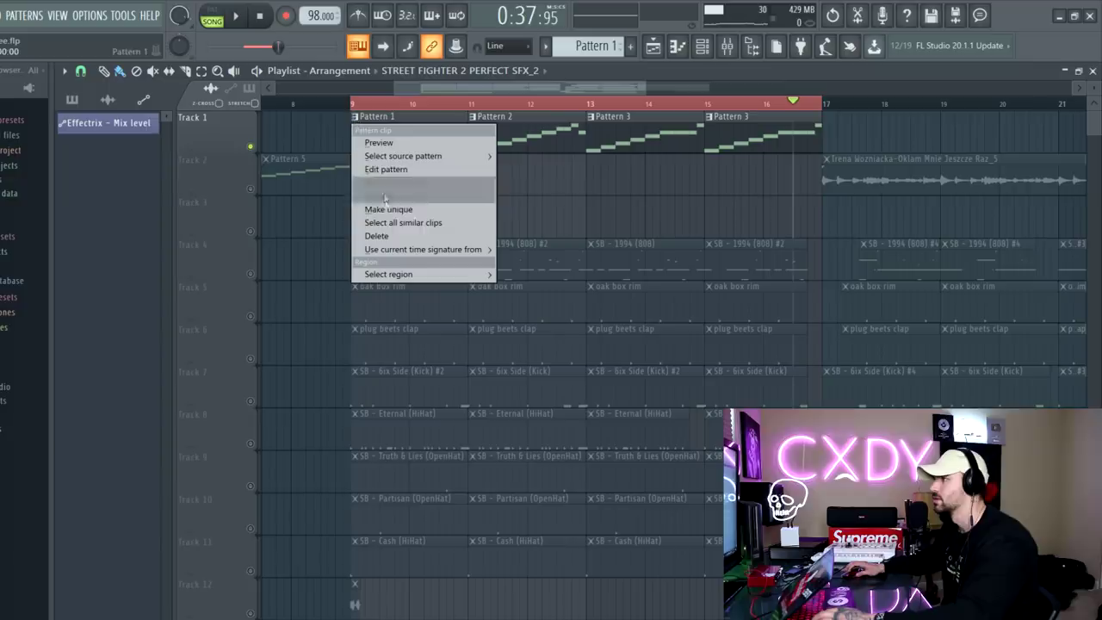
pyautogui.click(391, 210)
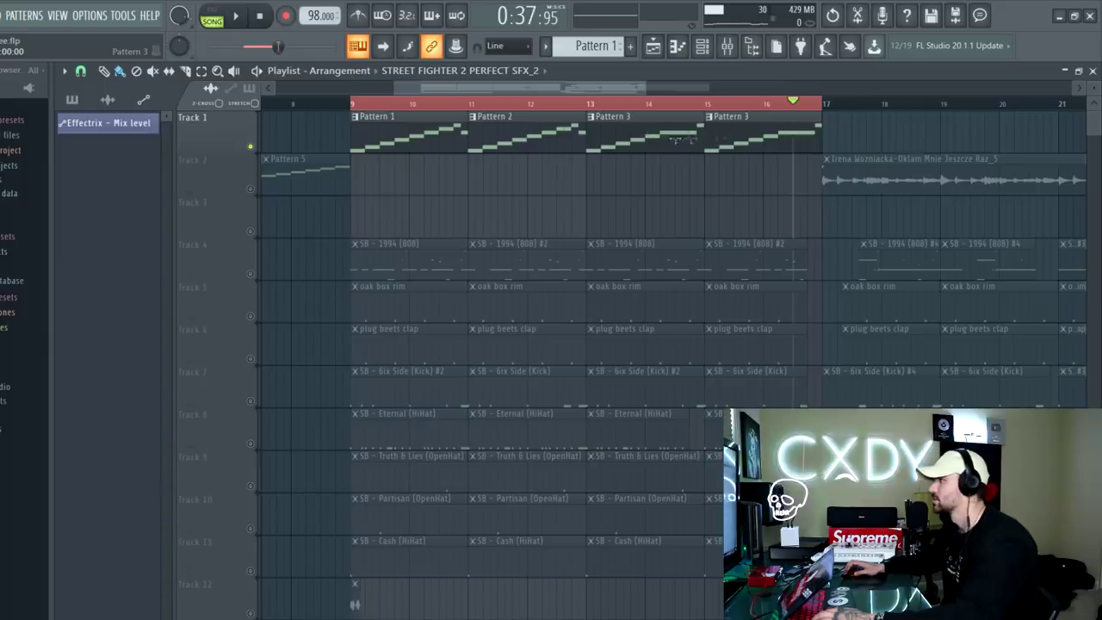
# Play the soloed Track 1 patterns from bar 9 twice to hear the sliced melody on its own
pyautogui.click(370, 102)
pyautogui.press('space')
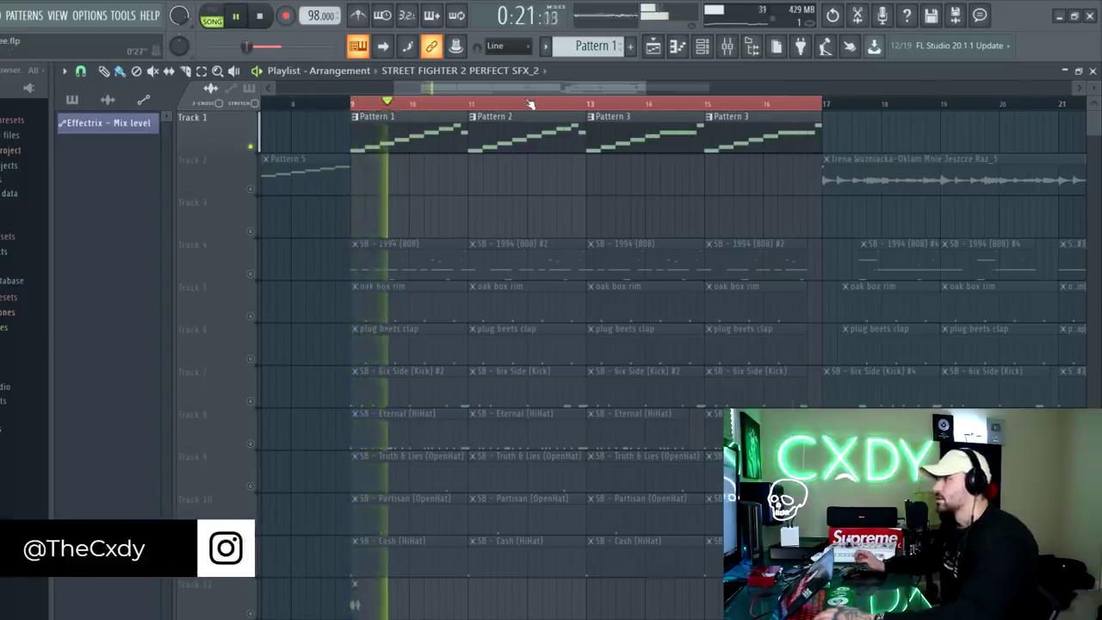
pyautogui.press('space')
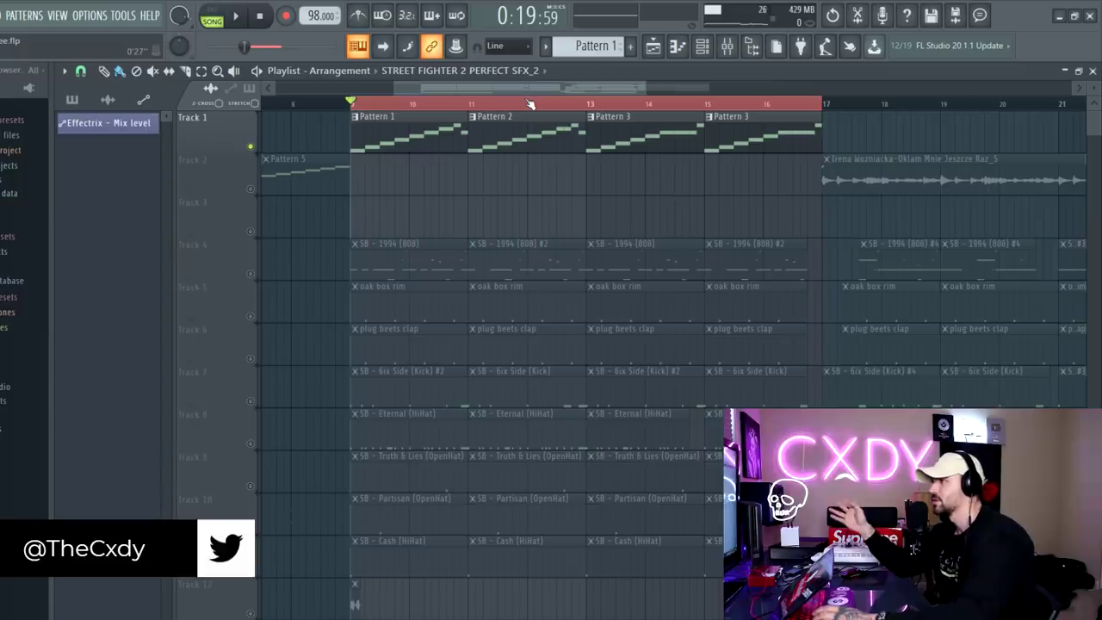
pyautogui.press('space')
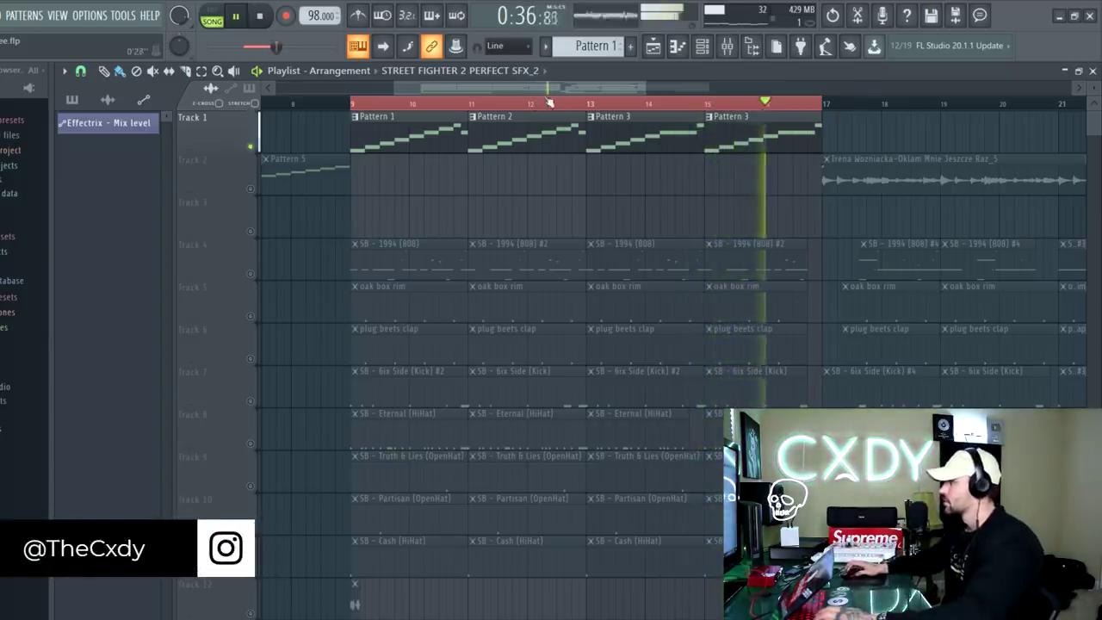
pyautogui.press('space')
# Solo Track 2, clear the bar 9 to 17 selection and place the playback position at bar 17
pyautogui.rightClick(250, 188)
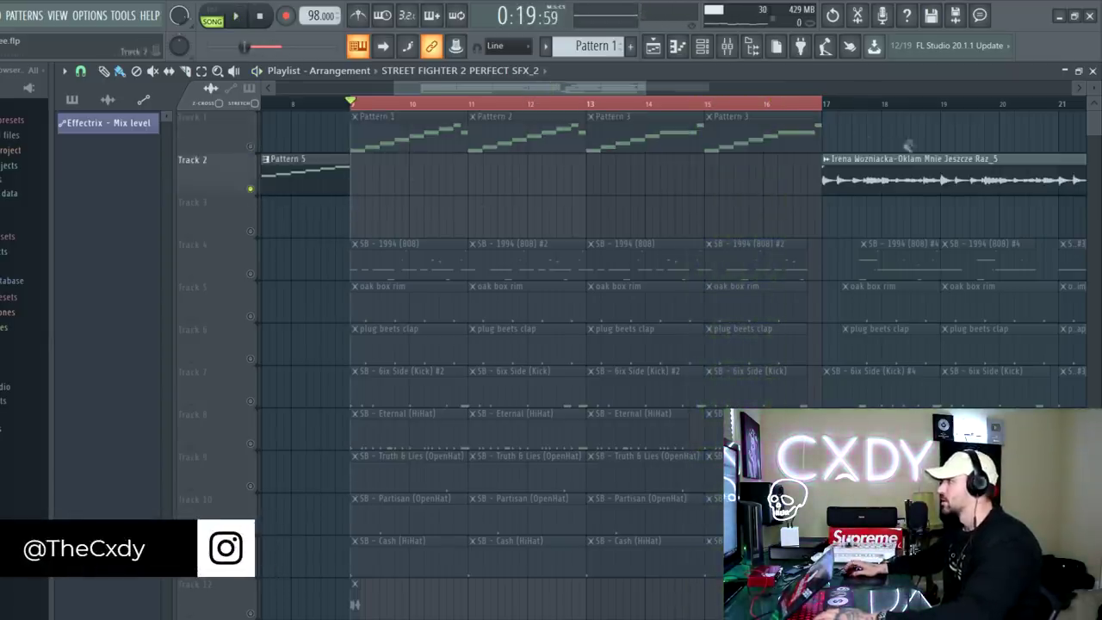
pyautogui.scroll(-2, 733, 103)
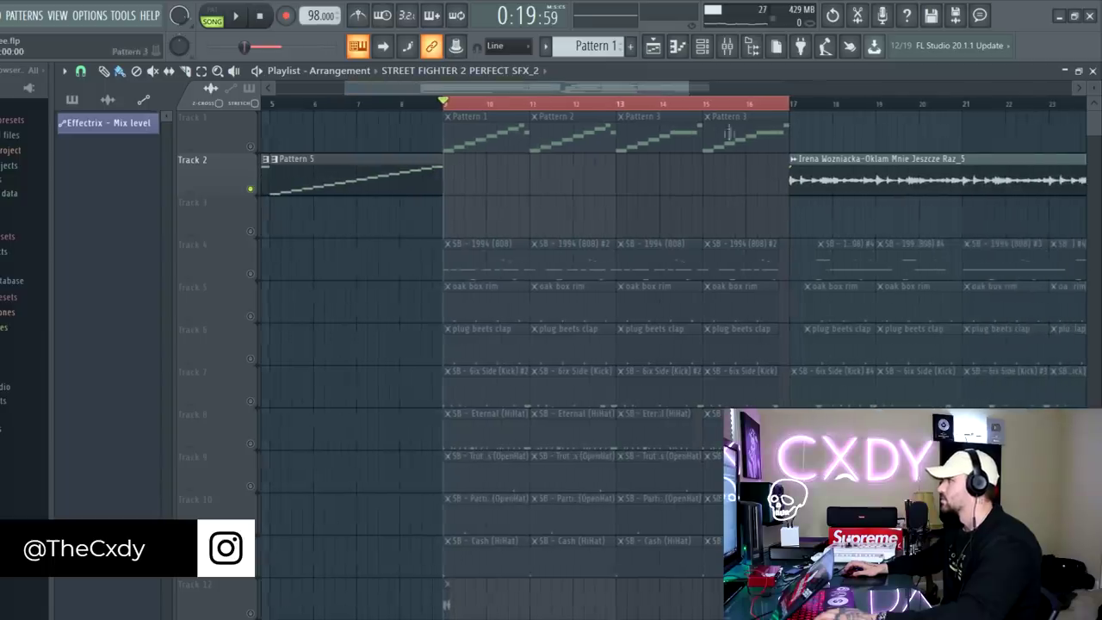
pyautogui.click(732, 114)
pyautogui.click(729, 103)
pyautogui.click(785, 102)
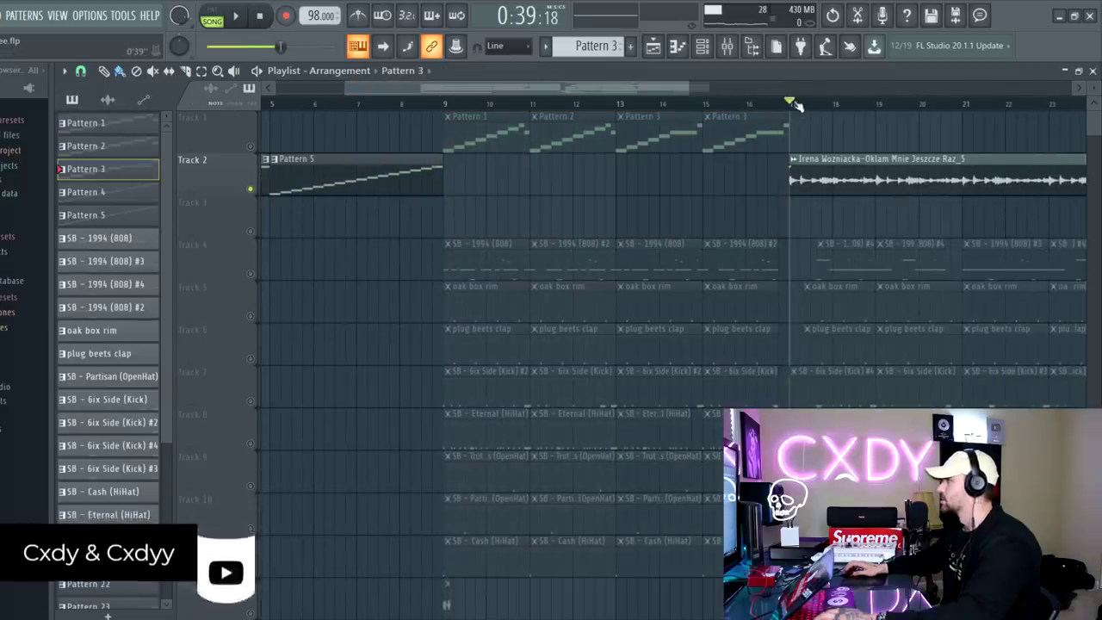
pyautogui.scroll(-3, 789, 103)
pyautogui.click(730, 162)
pyautogui.doubleClick(729, 162)
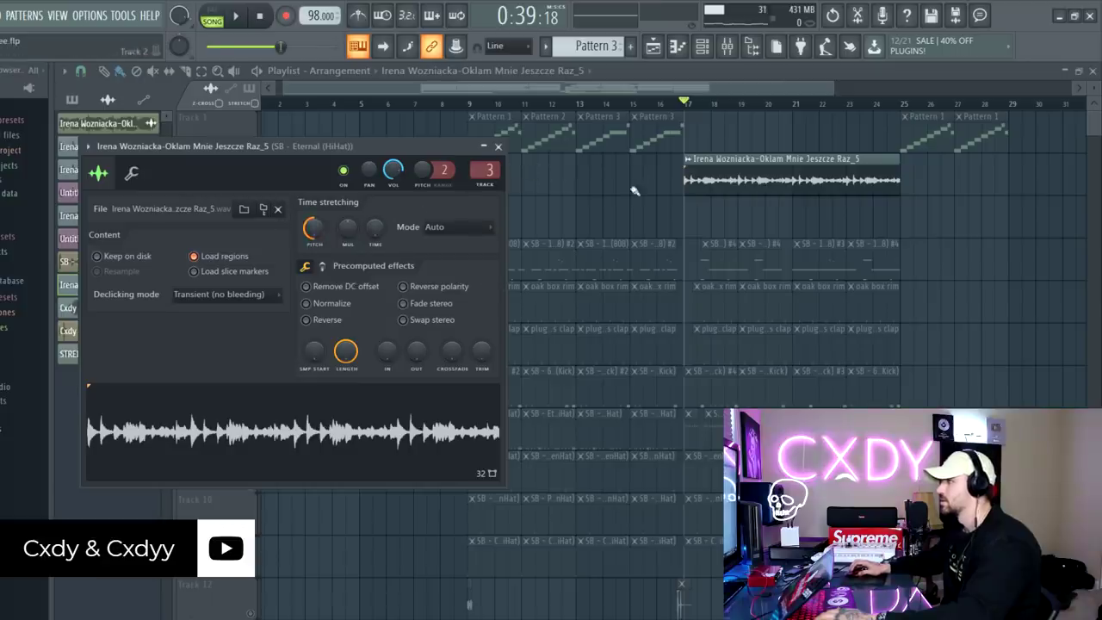
pyautogui.press('space')
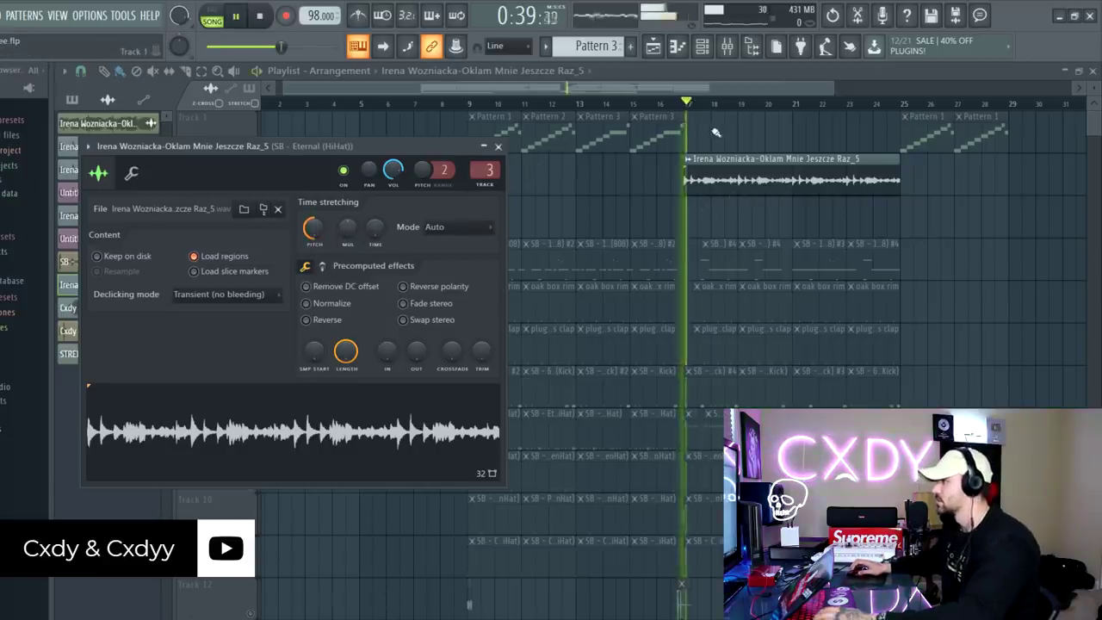
pyautogui.press('space')
pyautogui.click(497, 146)
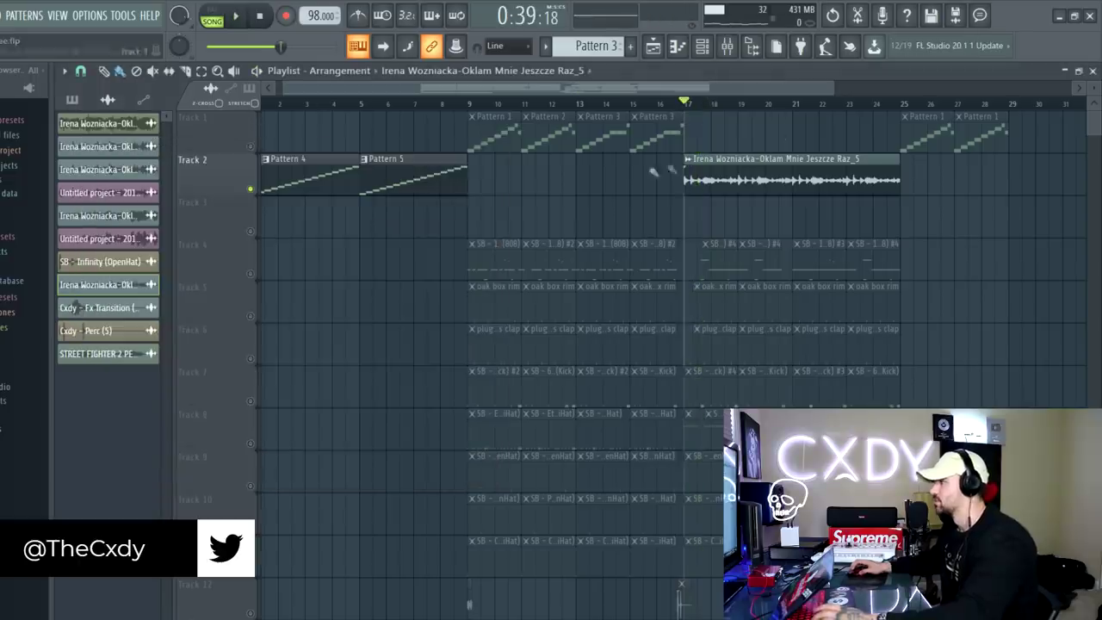
# Turn off the Track 2 solo so all tracks sound, and play the arrangement from bar 17
pyautogui.click(253, 145)
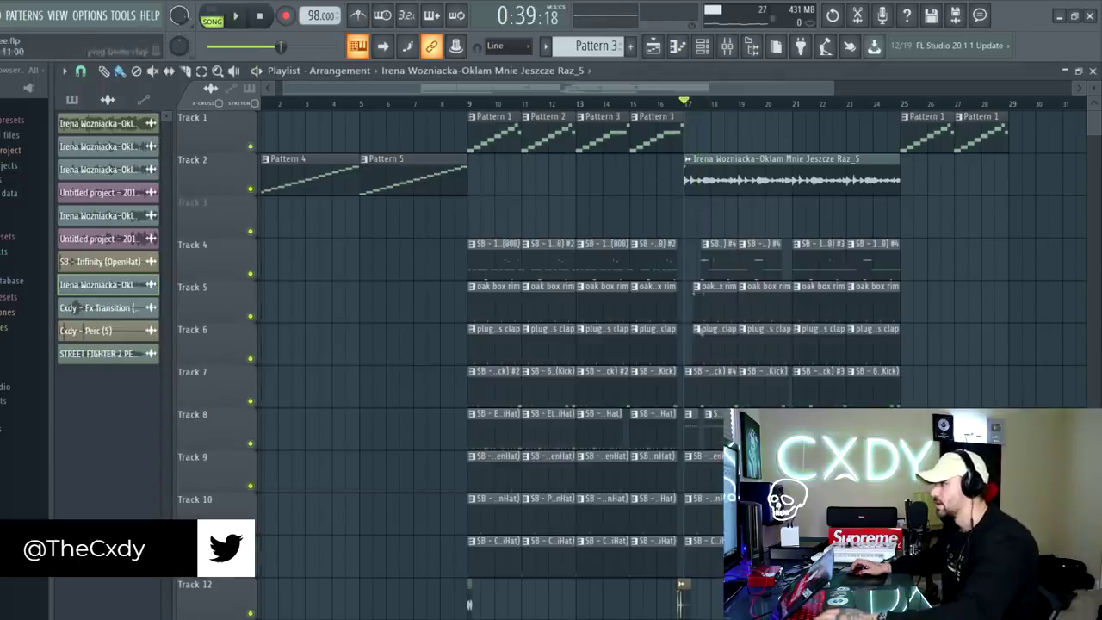
pyautogui.scroll(5, 688, 102)
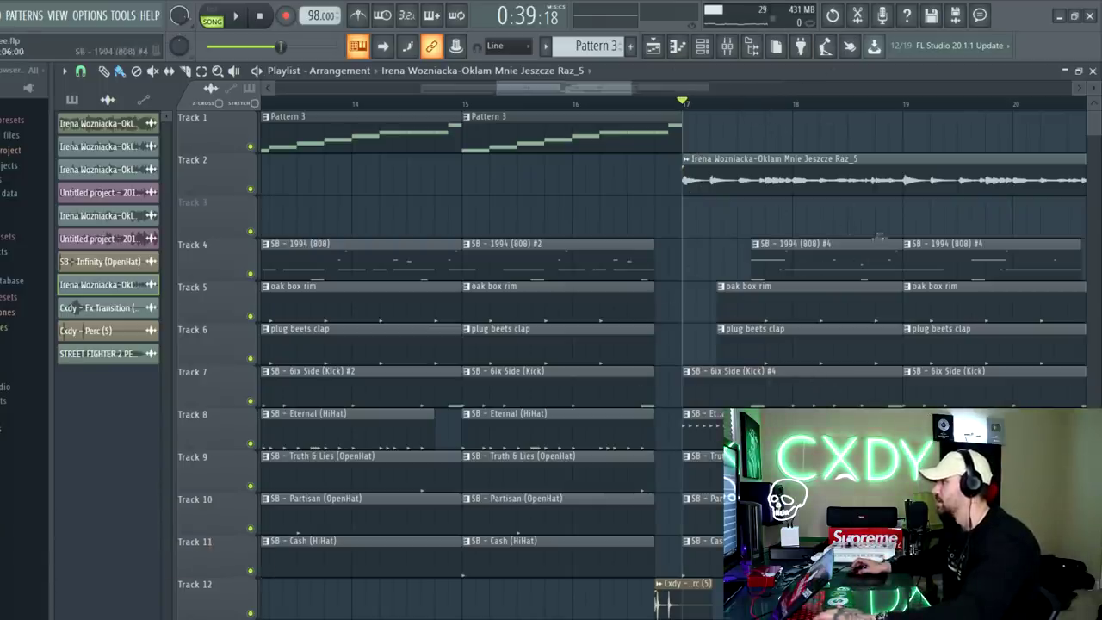
pyautogui.scroll(-2, 652, 105)
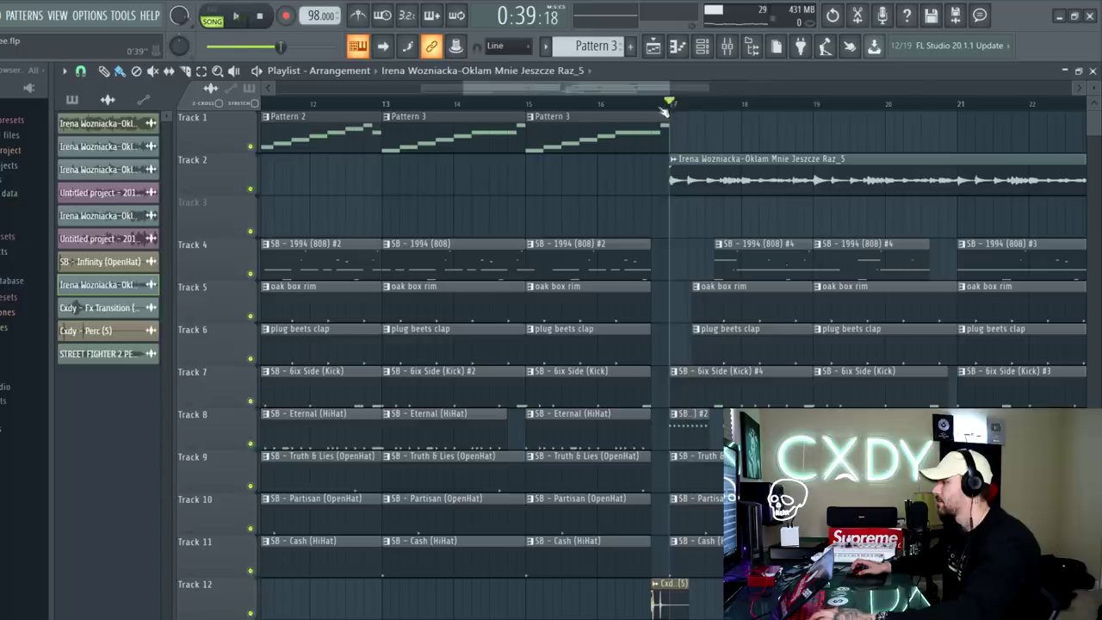
pyautogui.press('space')
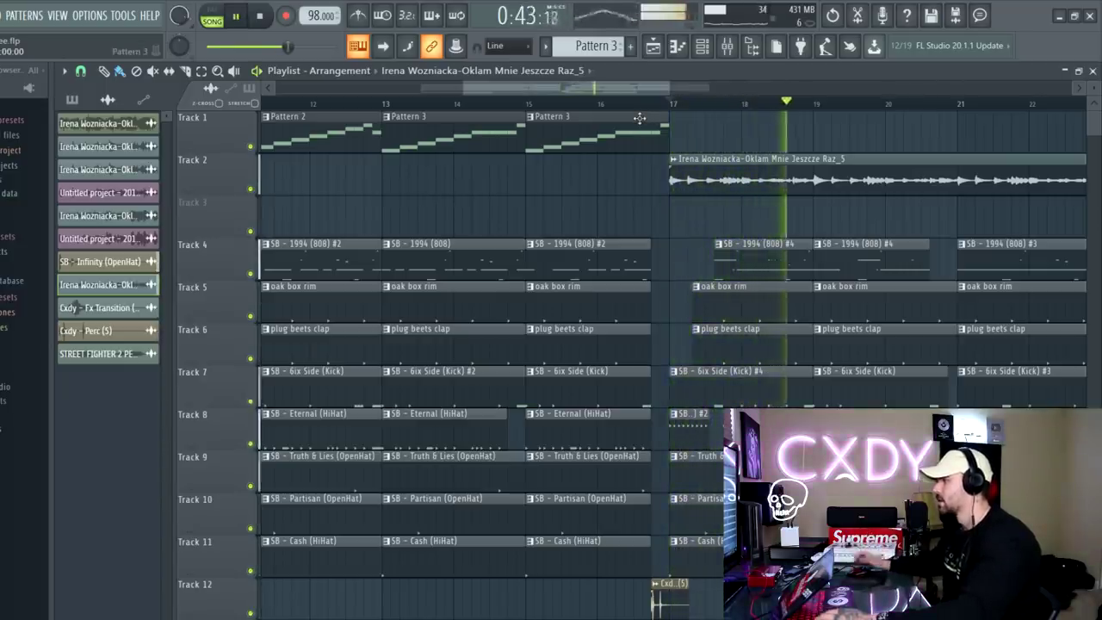
pyautogui.press('space')
pyautogui.scroll(-3, 625, 86)
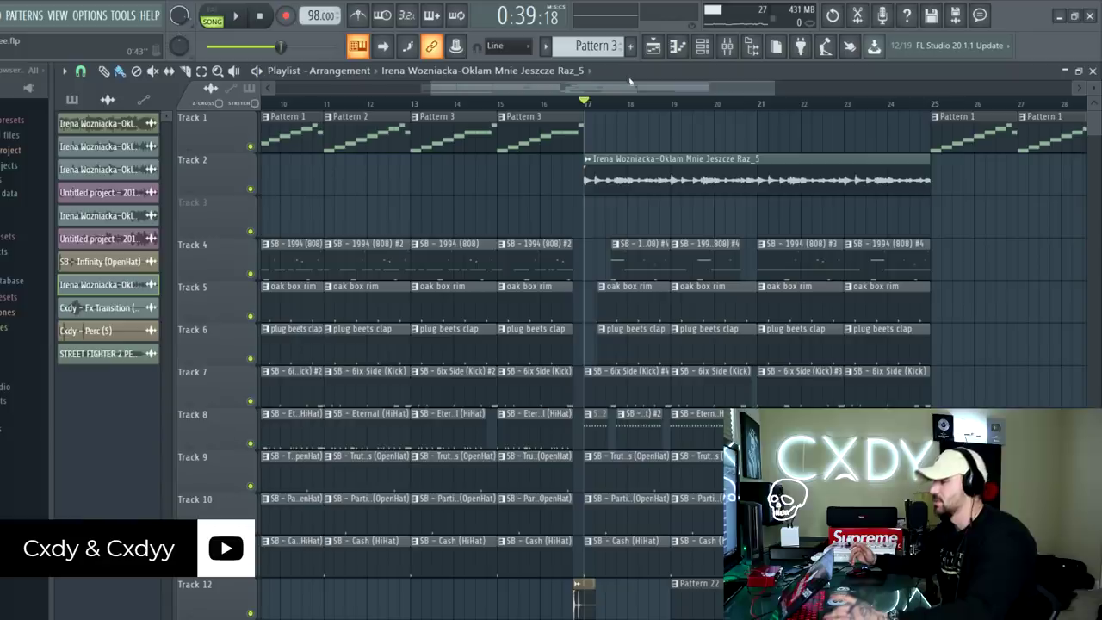
pyautogui.scroll(3, 628, 106)
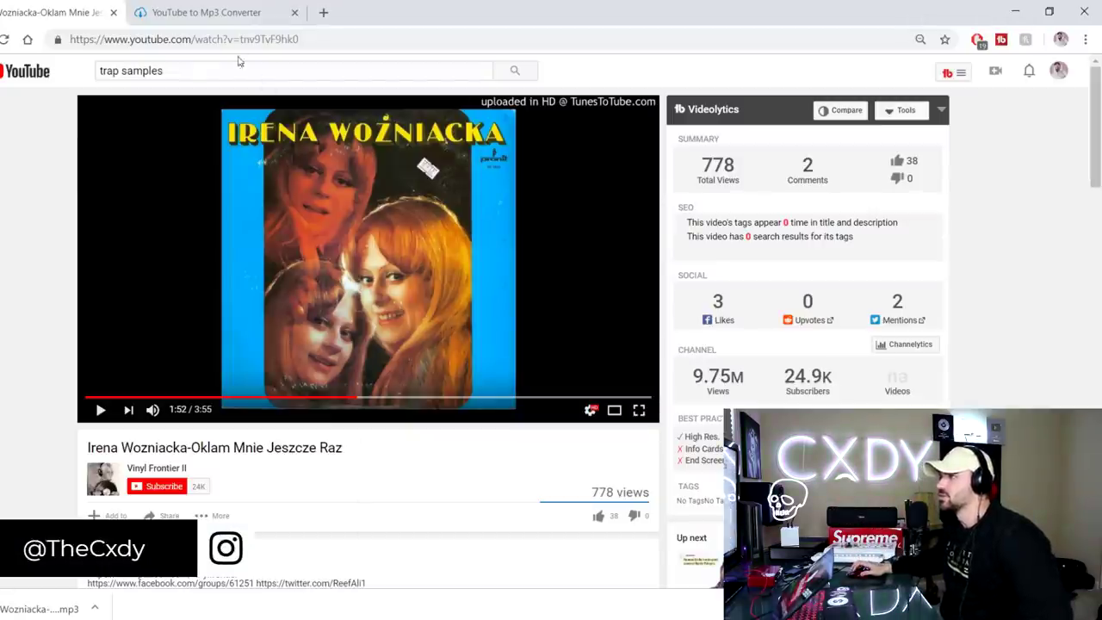
# Switch to YouTube, search for "japanese flutes" and browse the results for sample sources
pyautogui.tripleClick(237, 69)
pyautogui.write('a')
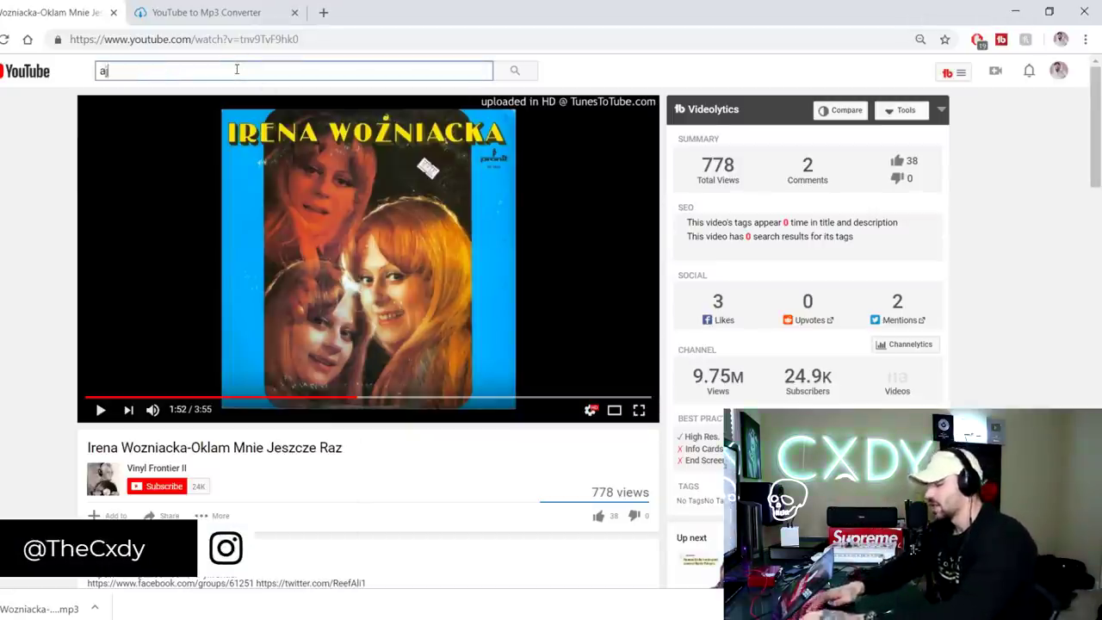
pyautogui.press('BackSpace')
pyautogui.write('japanese fl')
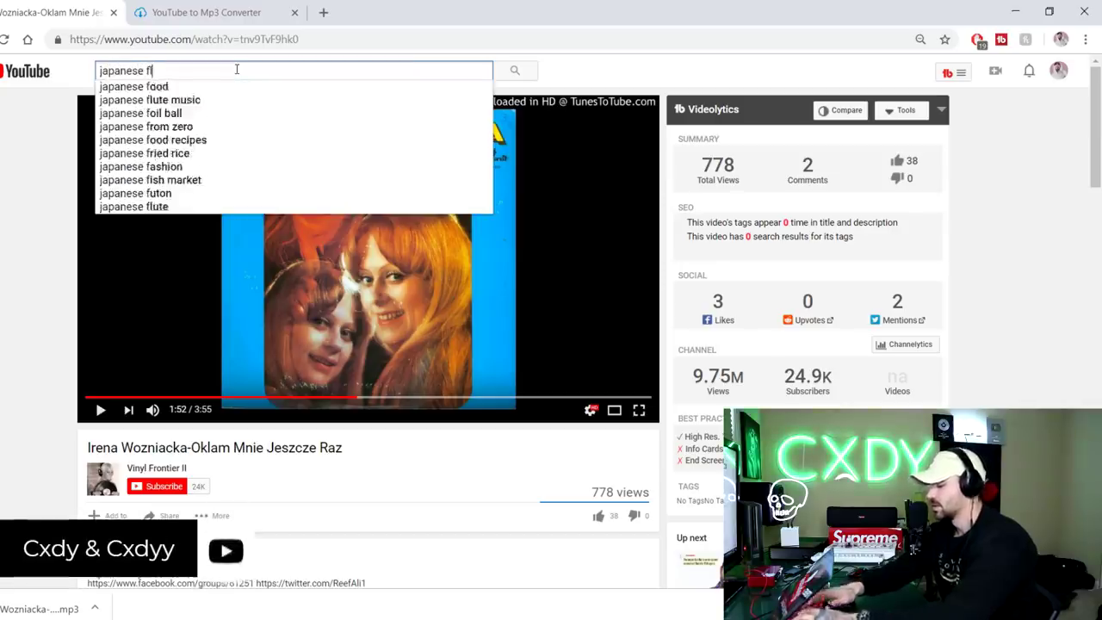
pyautogui.write('ut')
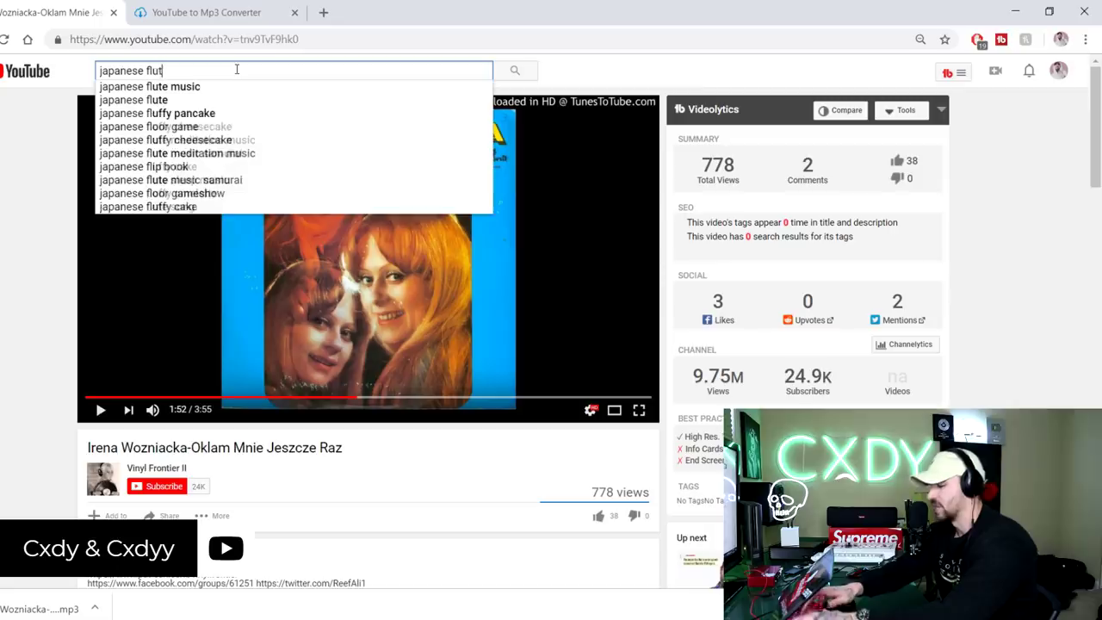
pyautogui.write('es')
pyautogui.press('Return')
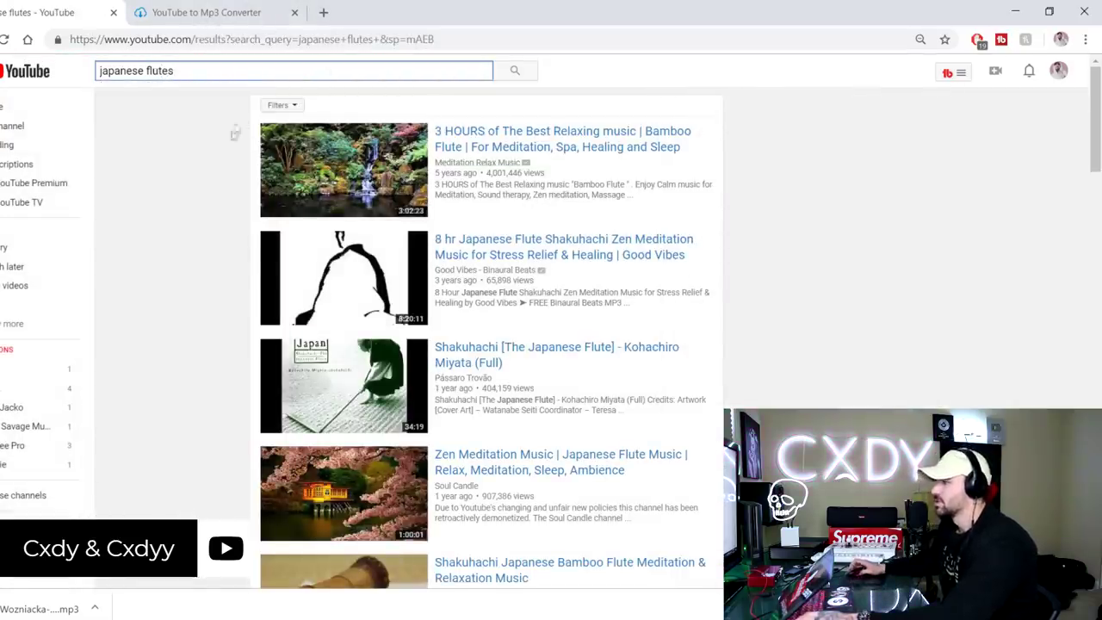
pyautogui.scroll(-8, 233, 152)
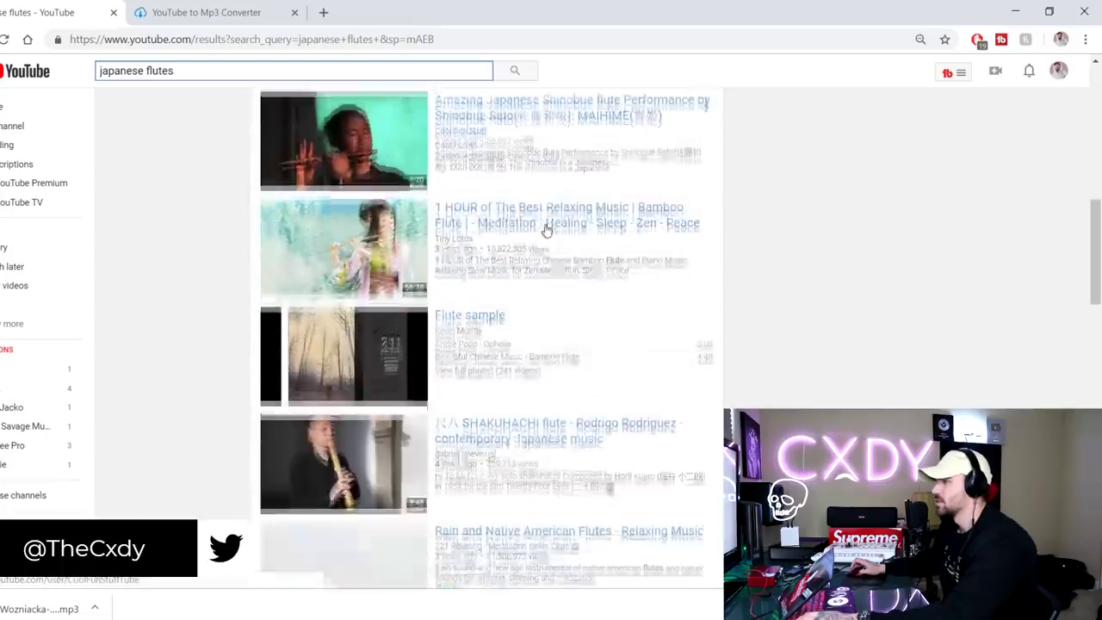
pyautogui.scroll(-2, 545, 230)
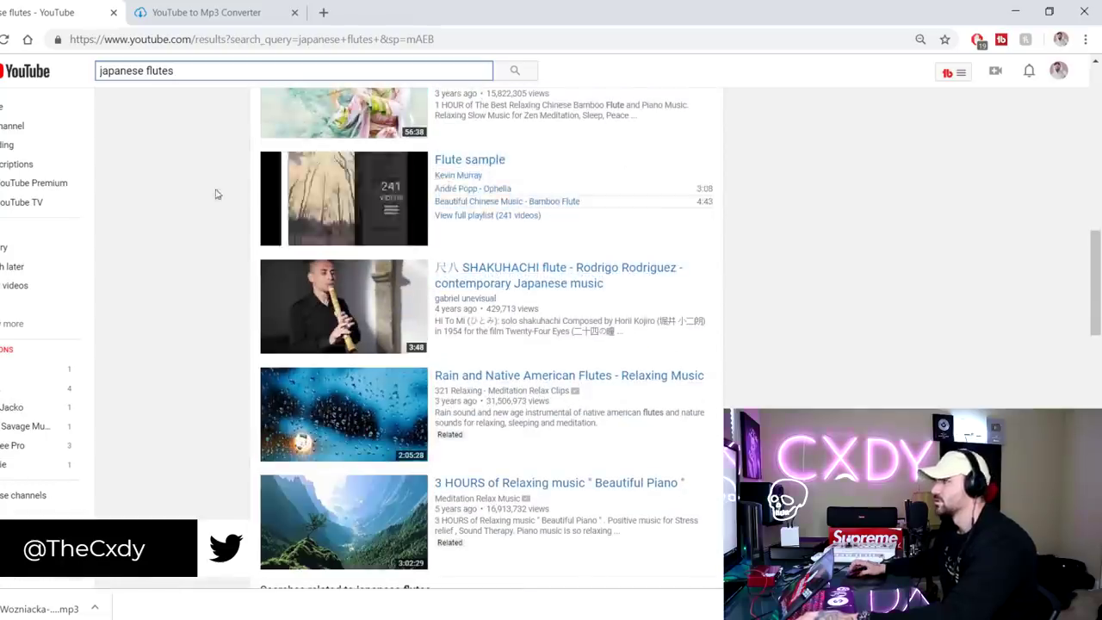
pyautogui.scroll(4, 216, 192)
# Search YouTube for "japanese koto" and open the video "Nanae Yoshimura - The Art of Koto Vol. 1"
pyautogui.moveTo(202, 69); pyautogui.dragTo(65, 76)
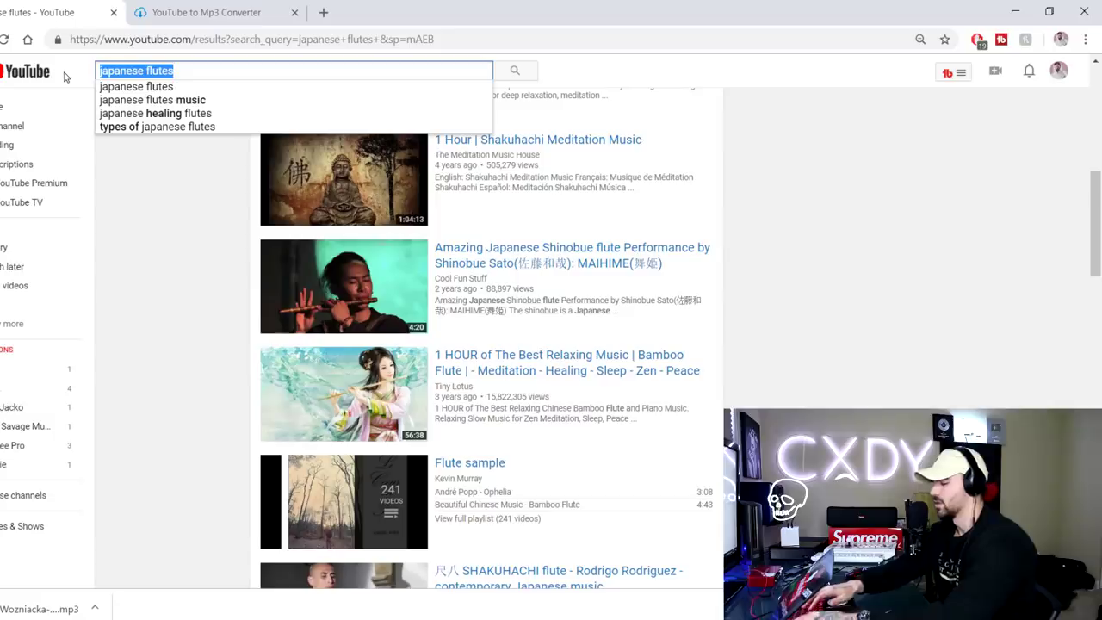
pyautogui.write('japanese koto')
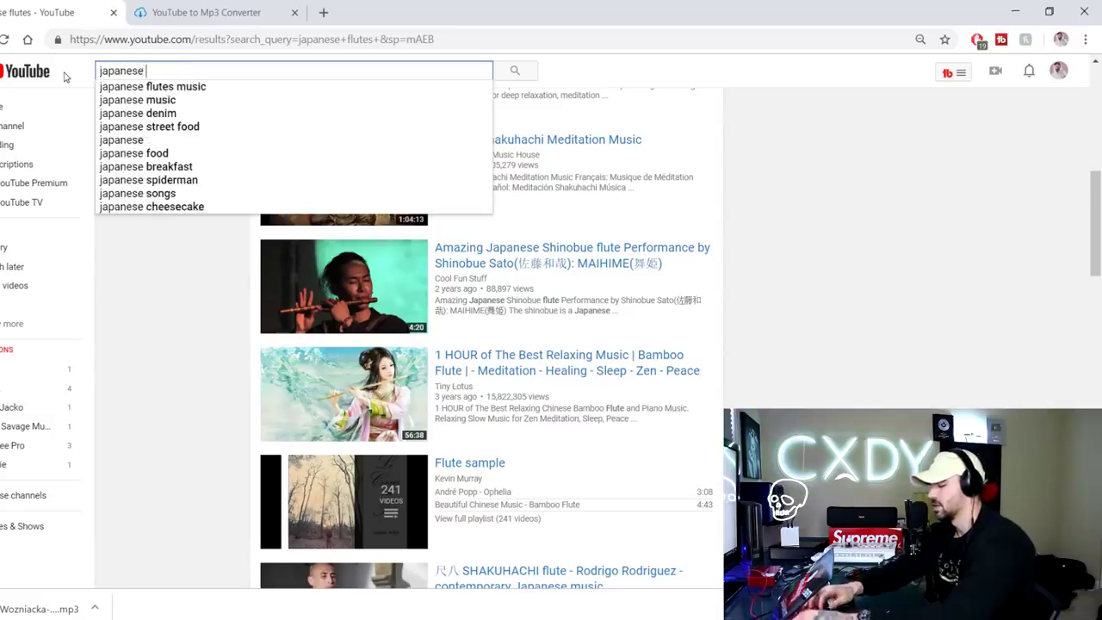
pyautogui.press('Return')
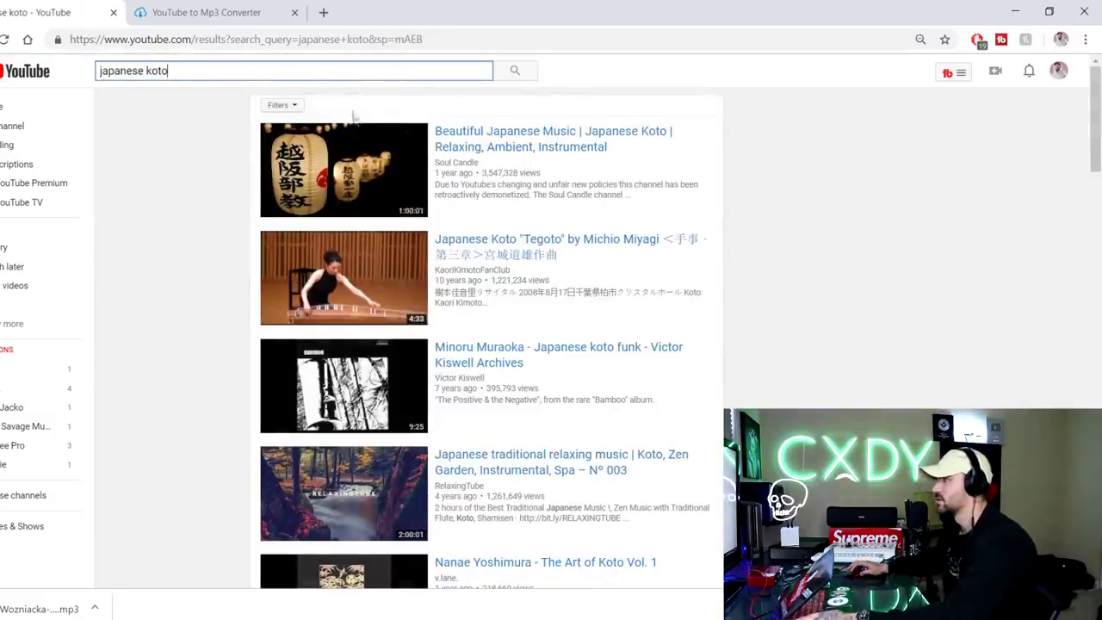
pyautogui.scroll(-3, 238, 319)
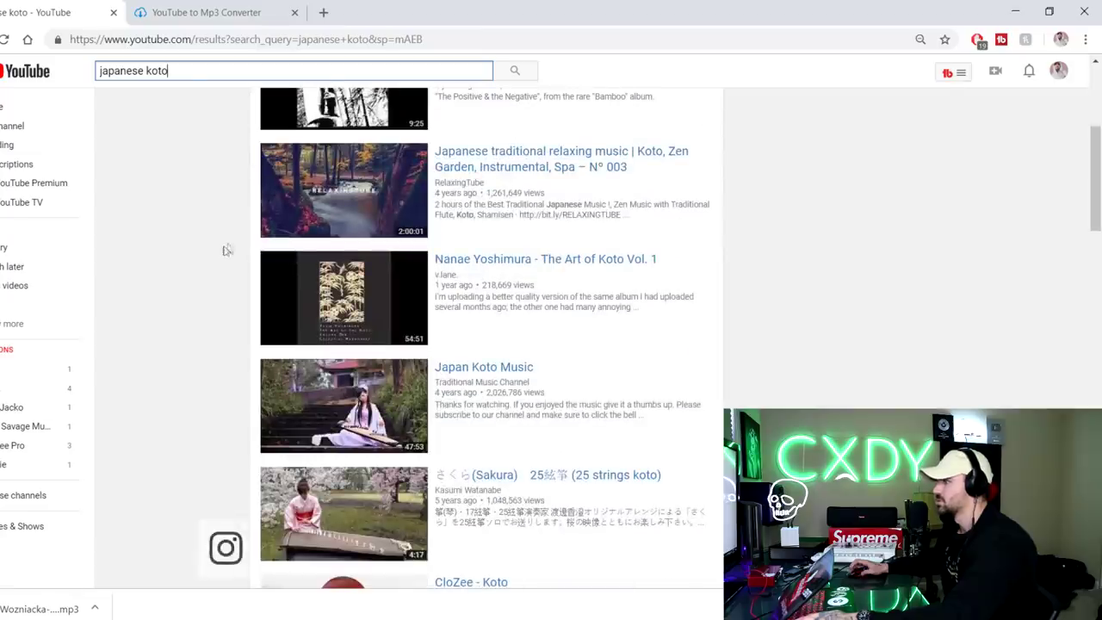
pyautogui.click(568, 258)
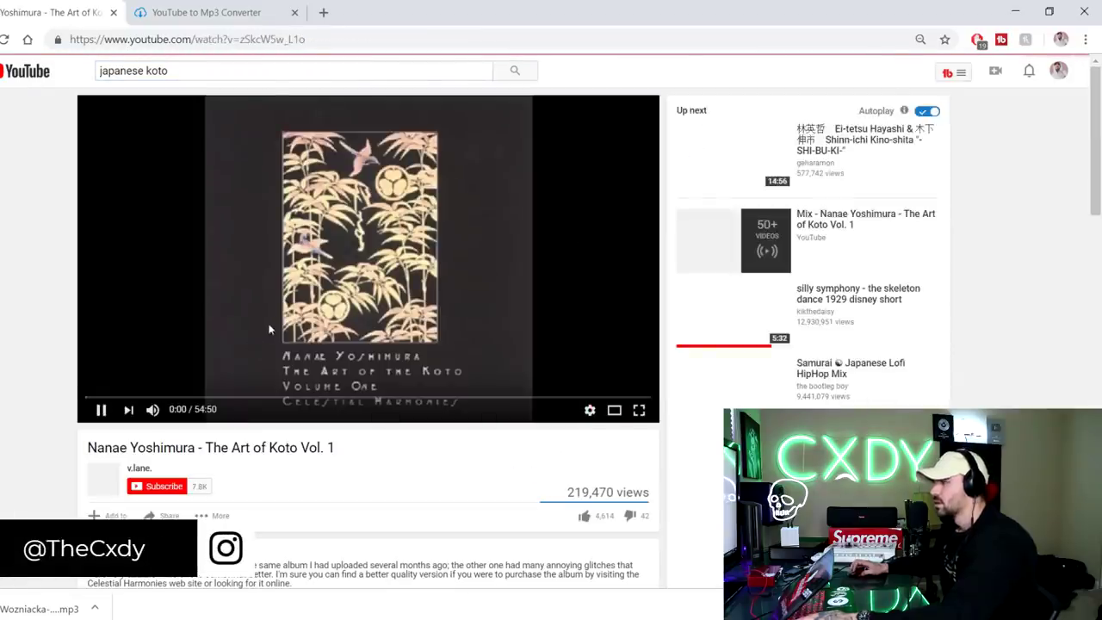
# Pause the koto video, skip to about 9:54, preview a short passage and pause it again
pyautogui.click(172, 337)
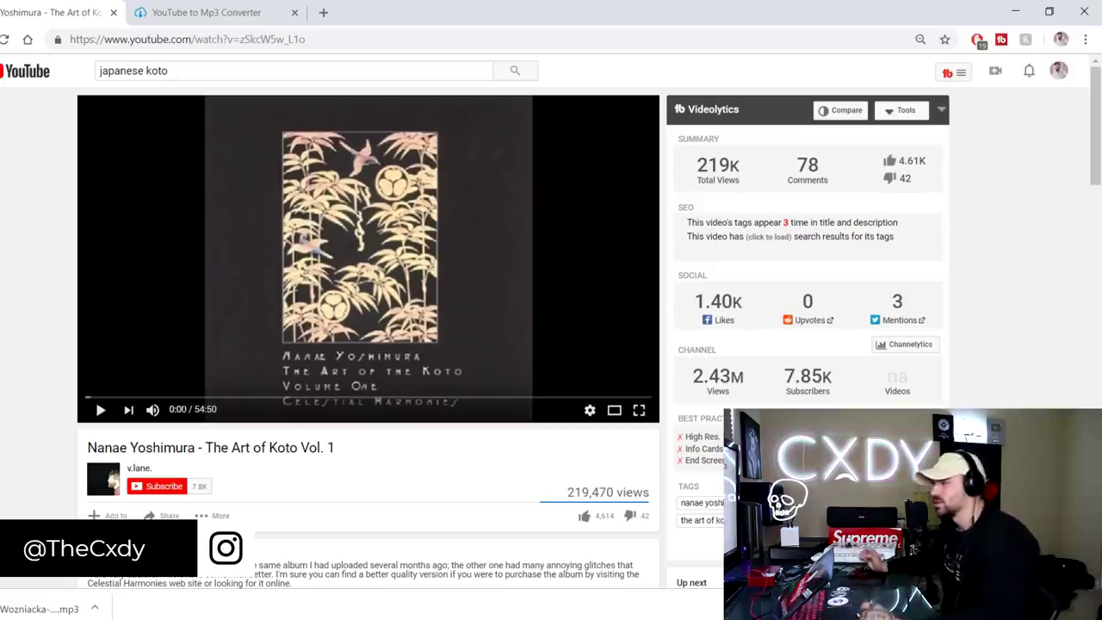
pyautogui.click(185, 397)
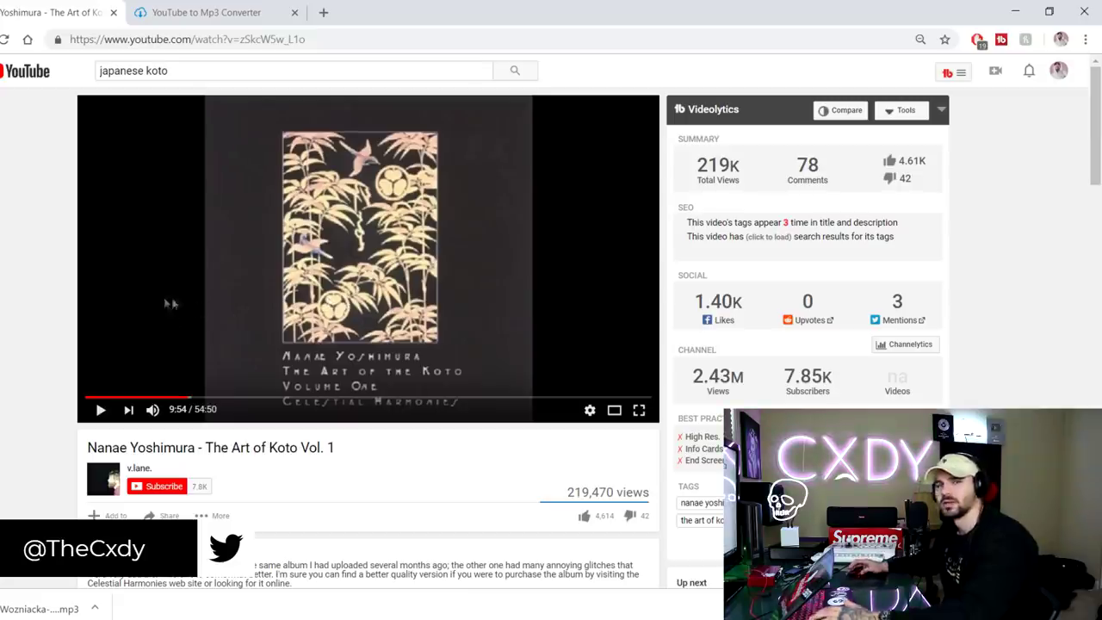
pyautogui.click(231, 332)
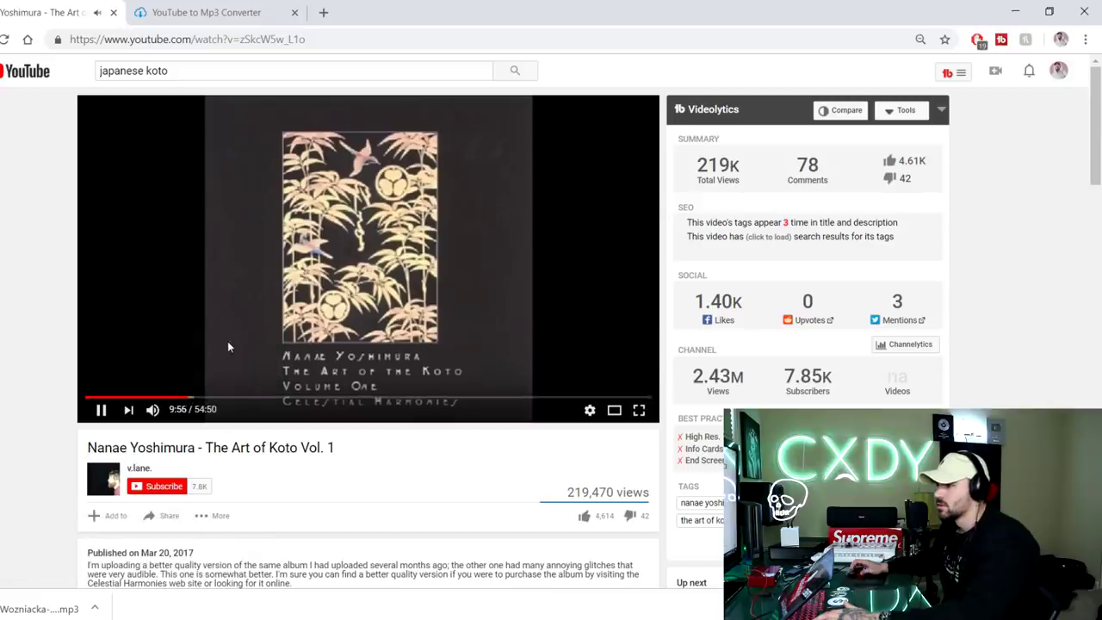
pyautogui.click(225, 338)
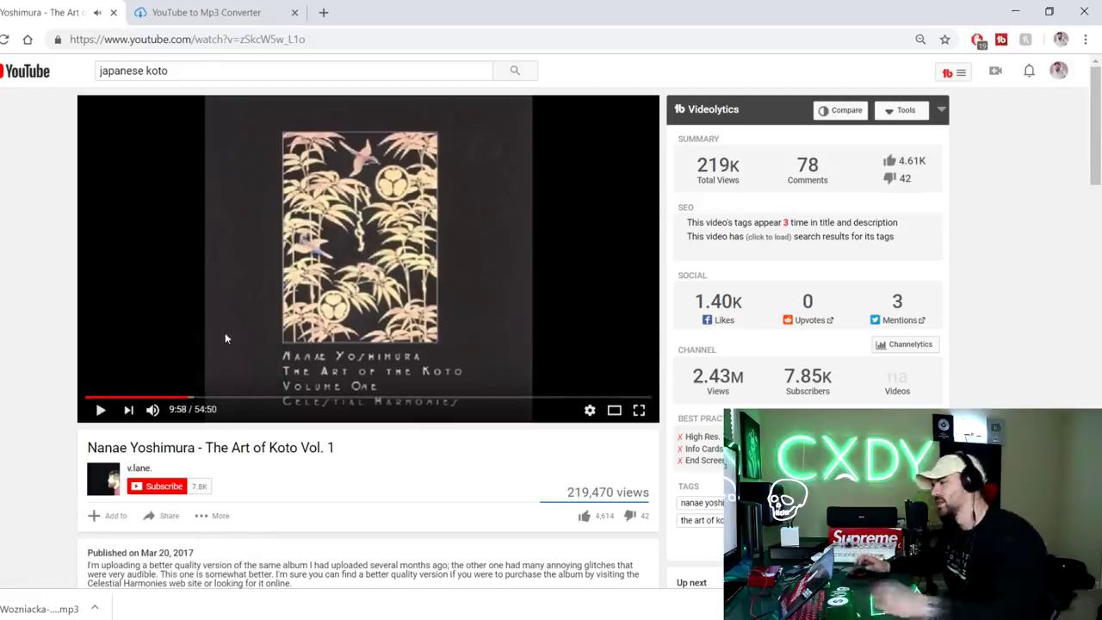